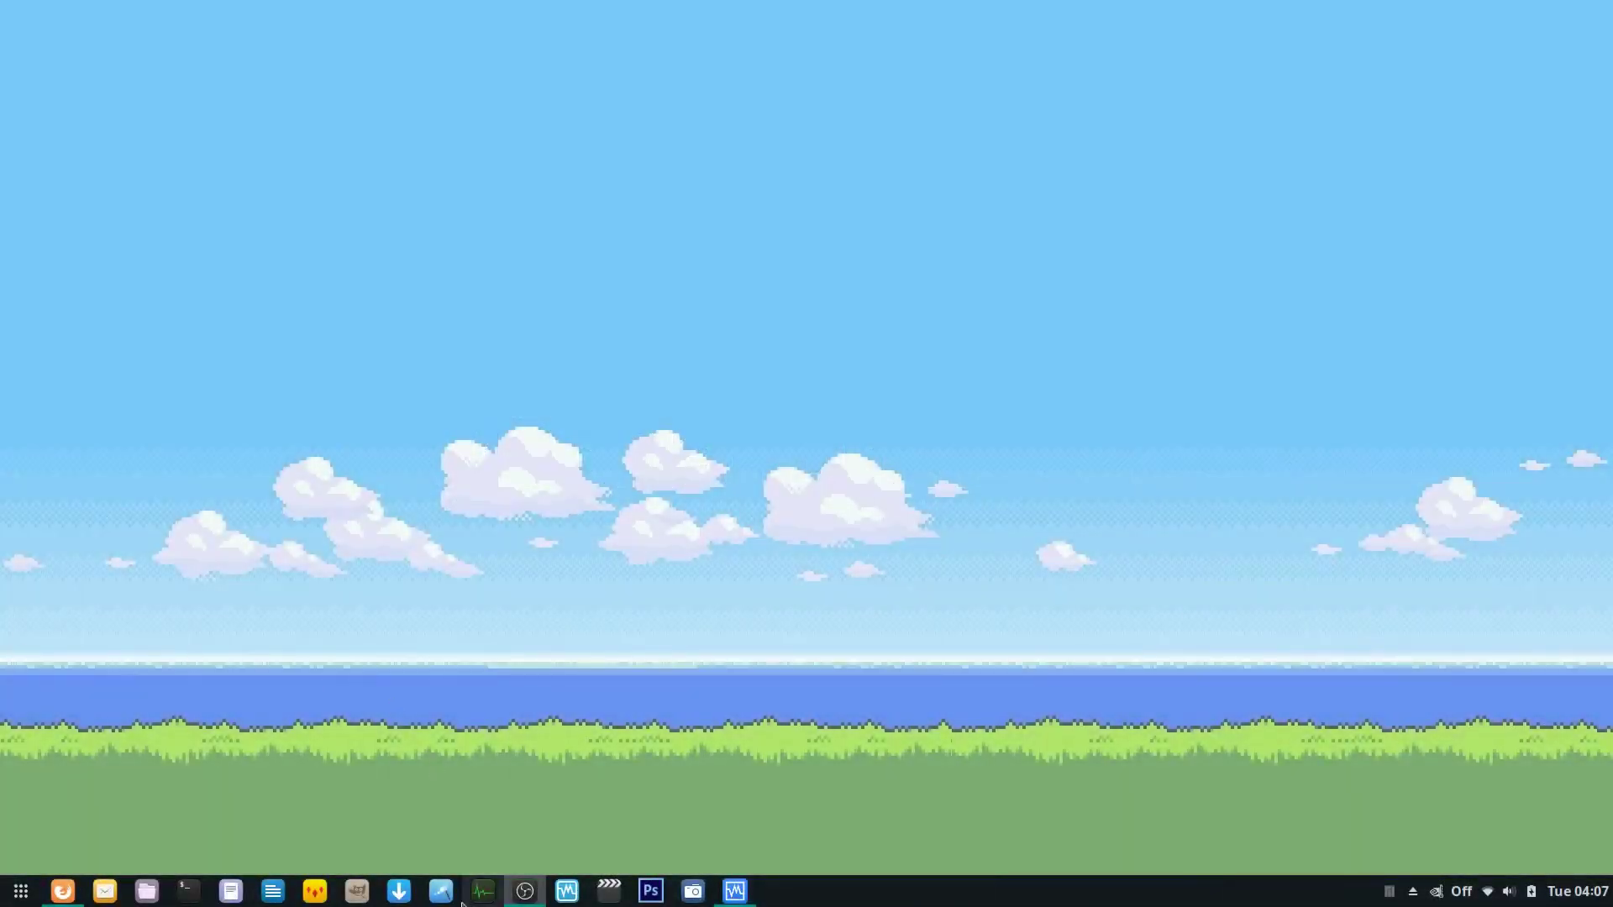
Step: Bring Firefox forward and show the GParted Downloads page listing the gparted-live-0.32.0-1 ISOs
click(67, 895)
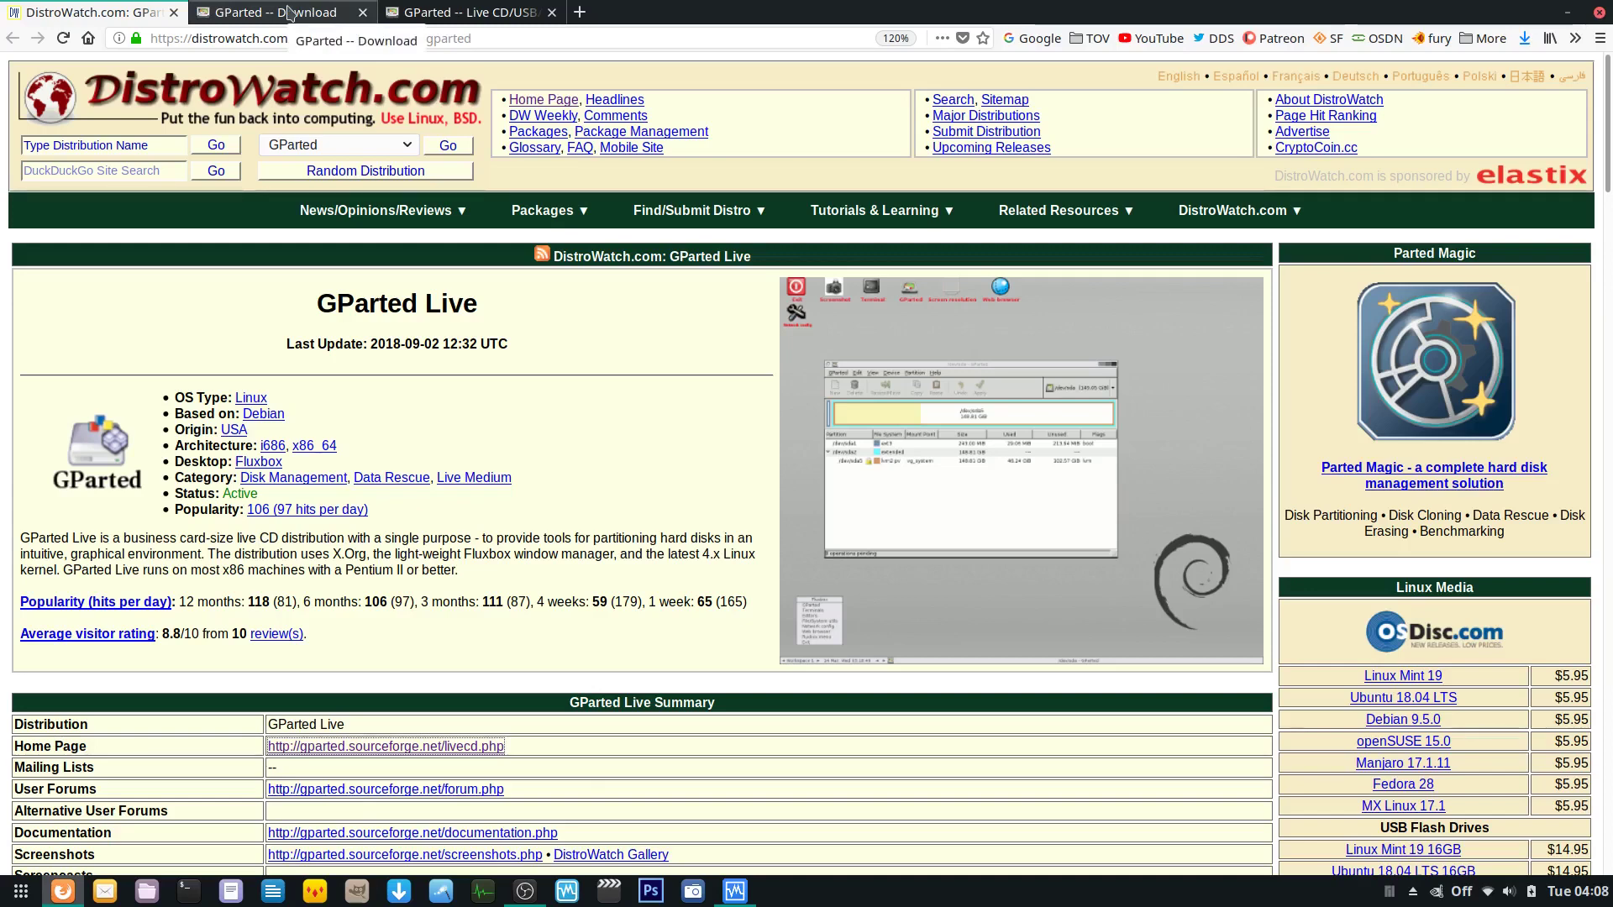
click(288, 12)
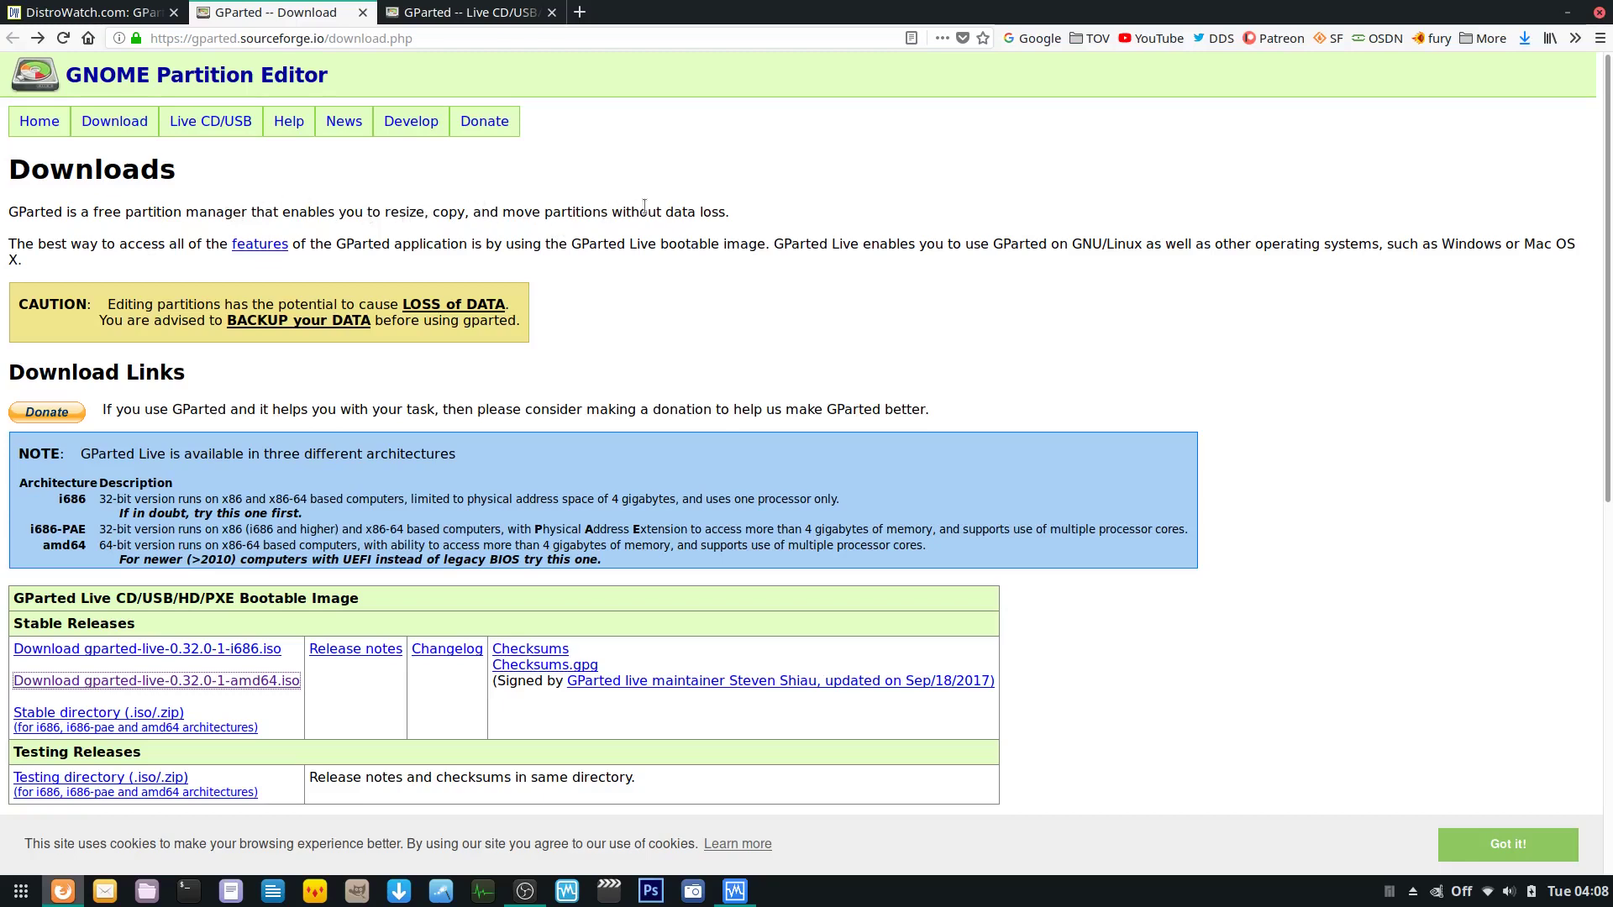
Step: Highlight the loss-of-data warning on the Downloads page, then skim the Live CD/USB page
drag(666, 212, 733, 216)
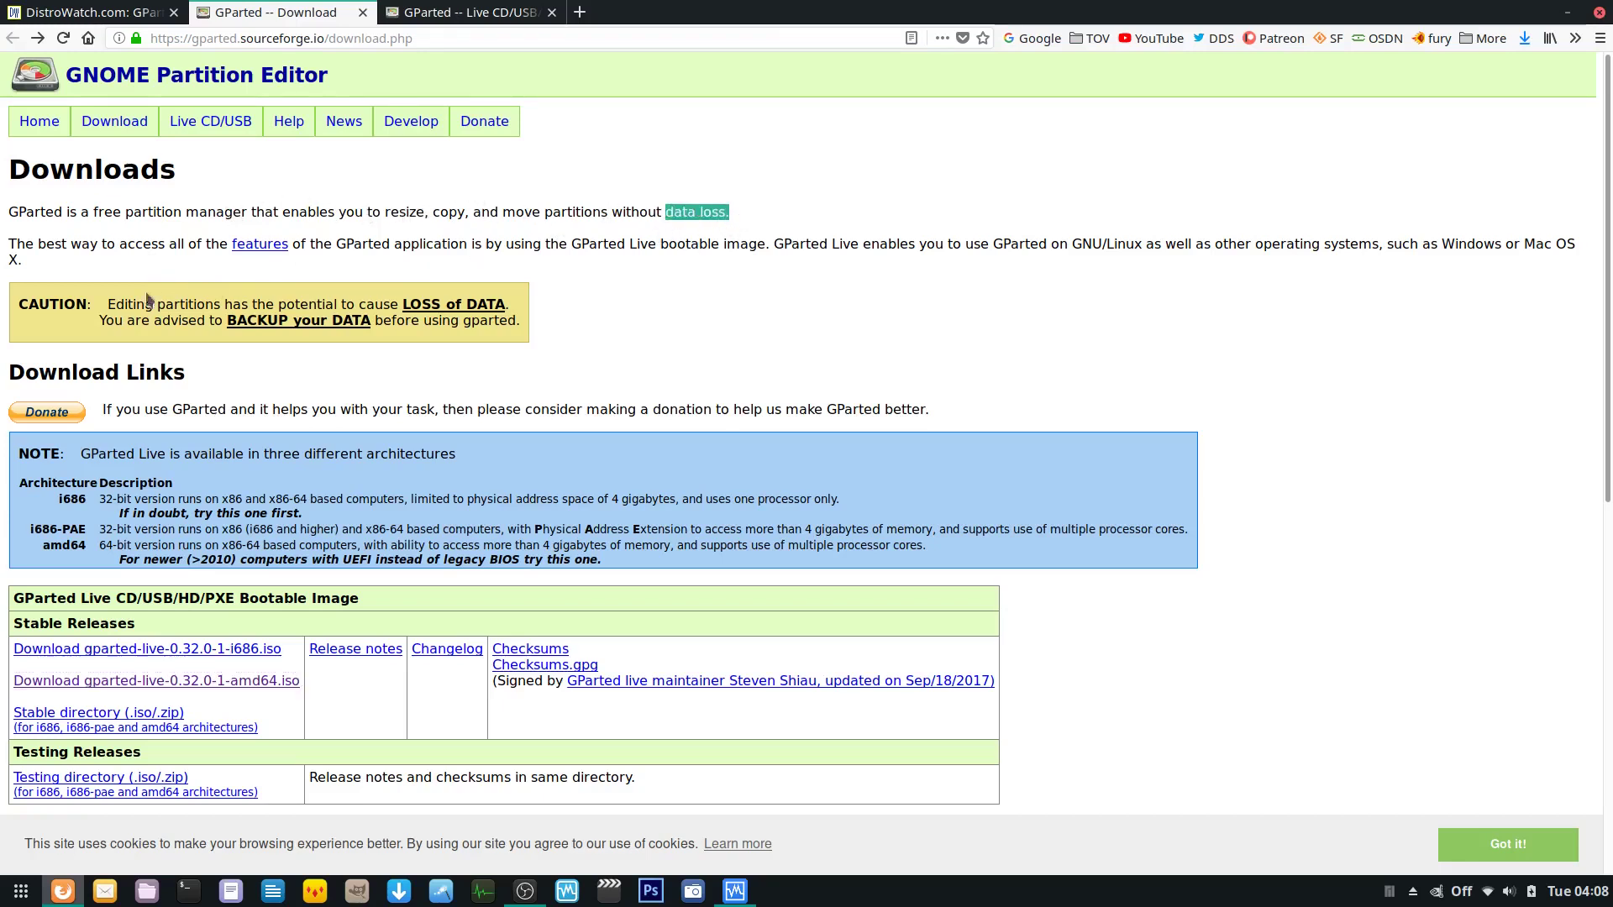
drag(325, 304, 517, 311)
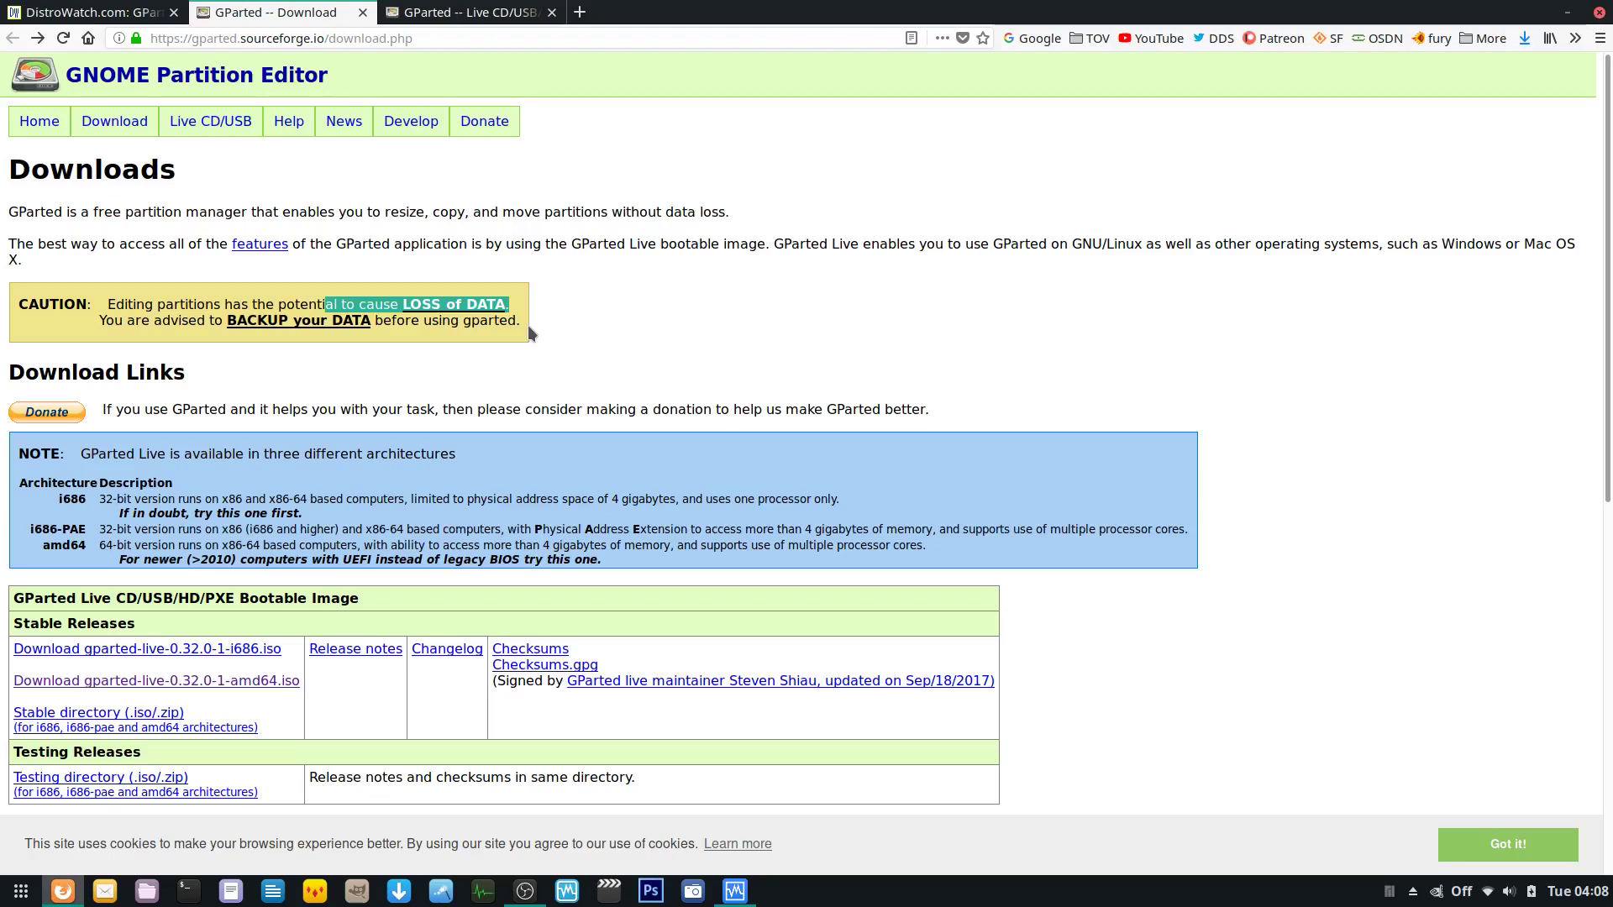
click(479, 10)
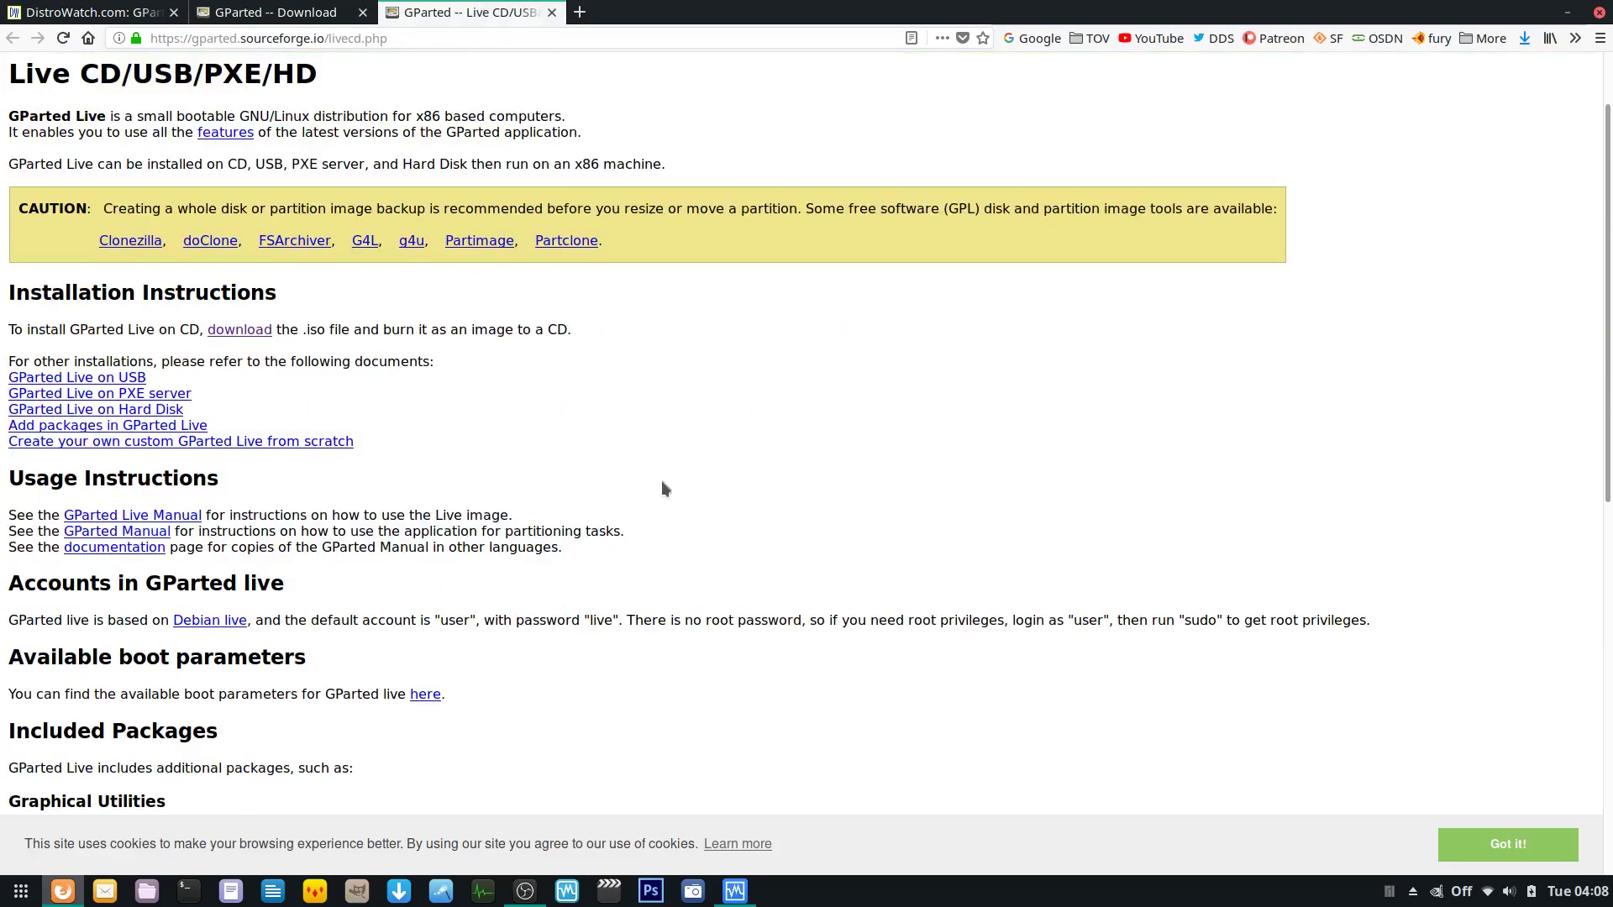
scroll(552, 503, down, 8)
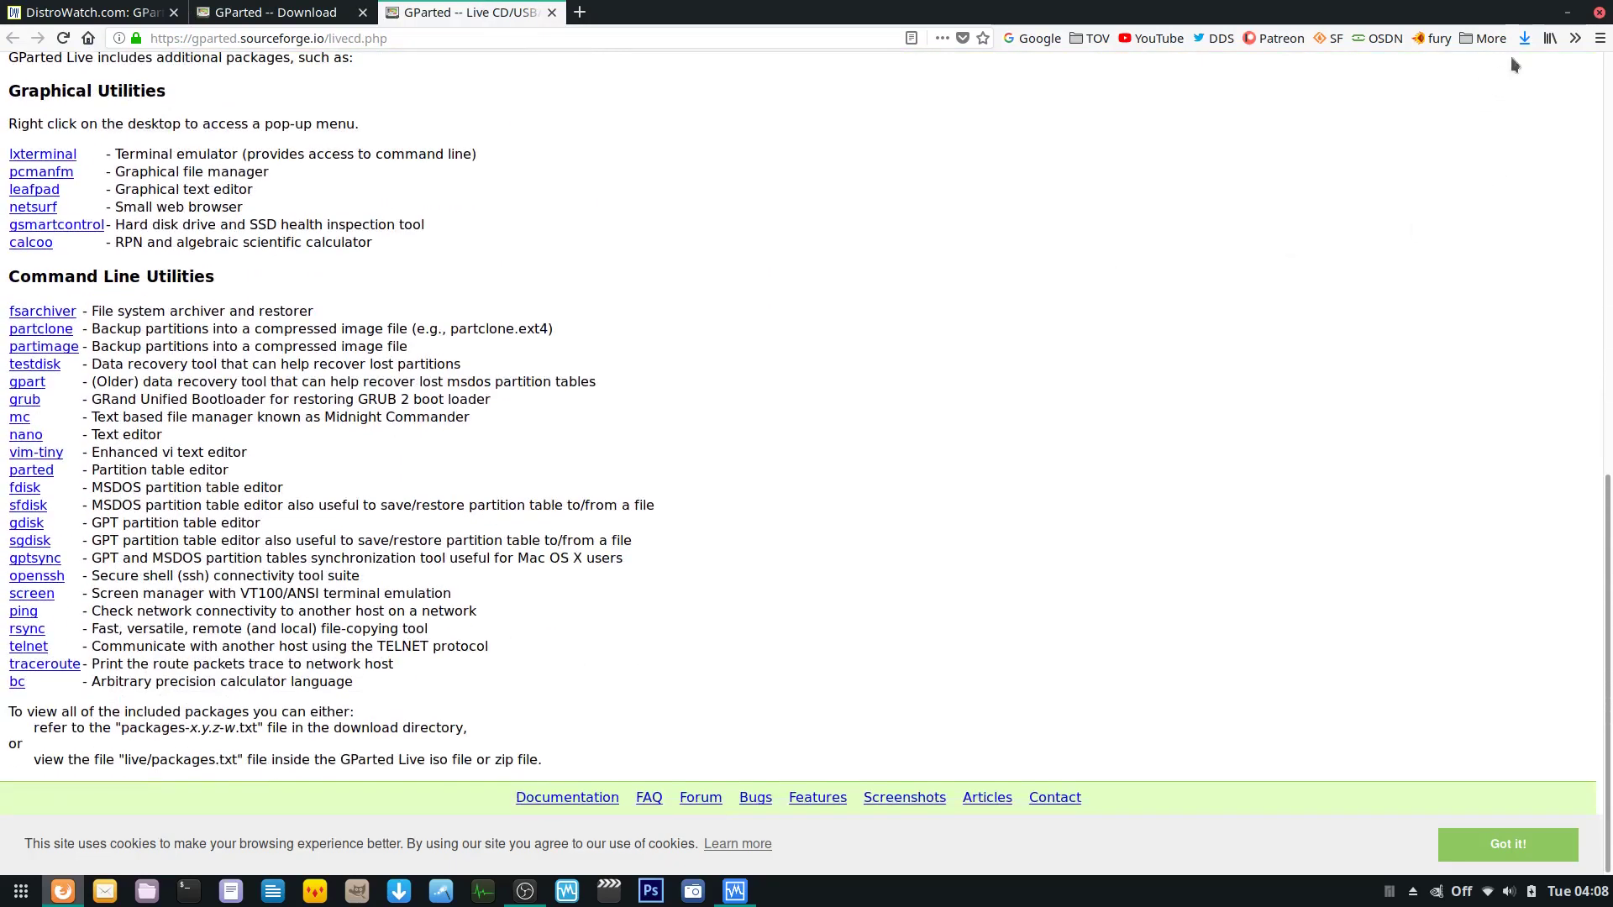
scroll(1372, 250, up, 9)
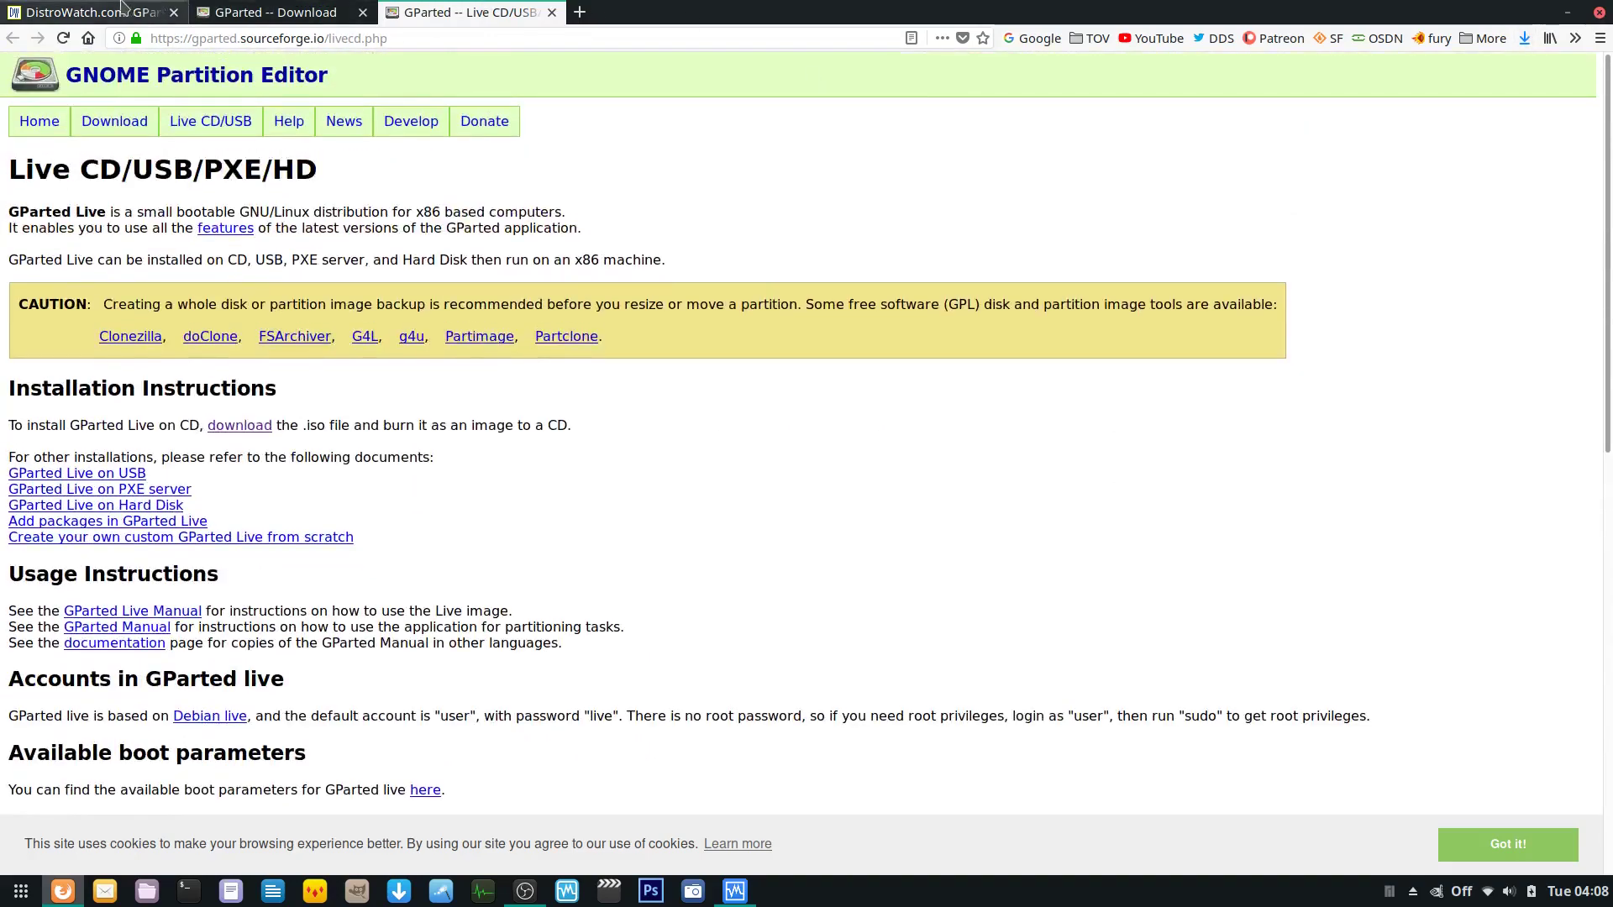
Step: Scroll through the DistroWatch GParted Live page, then minimize Firefox to the desktop
click(122, 10)
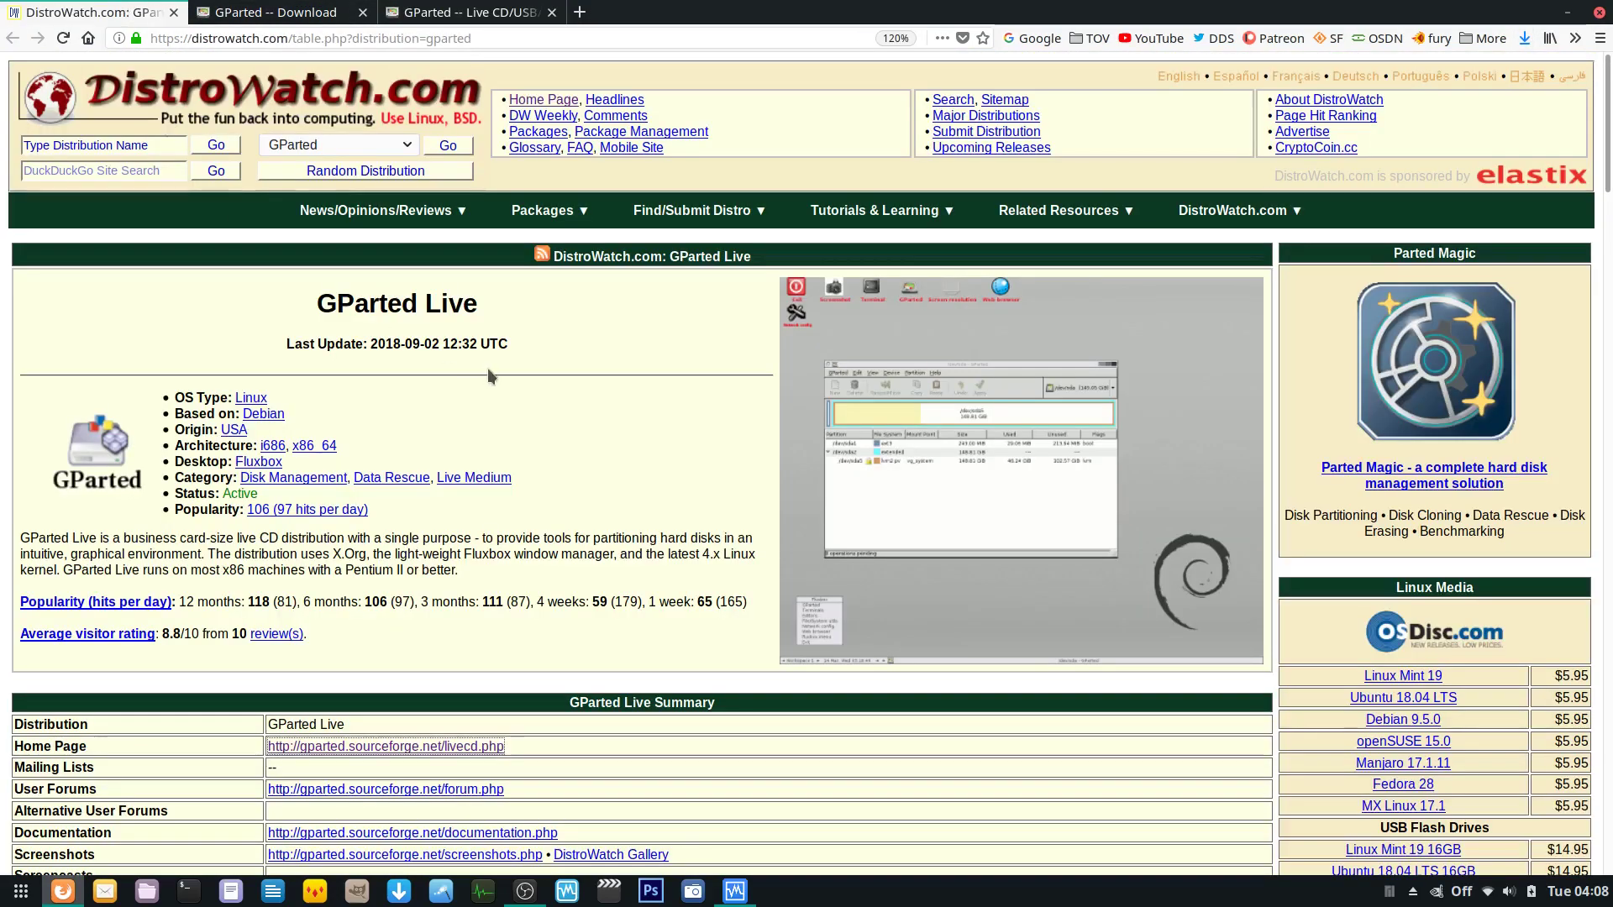
scroll(487, 374, down, 5)
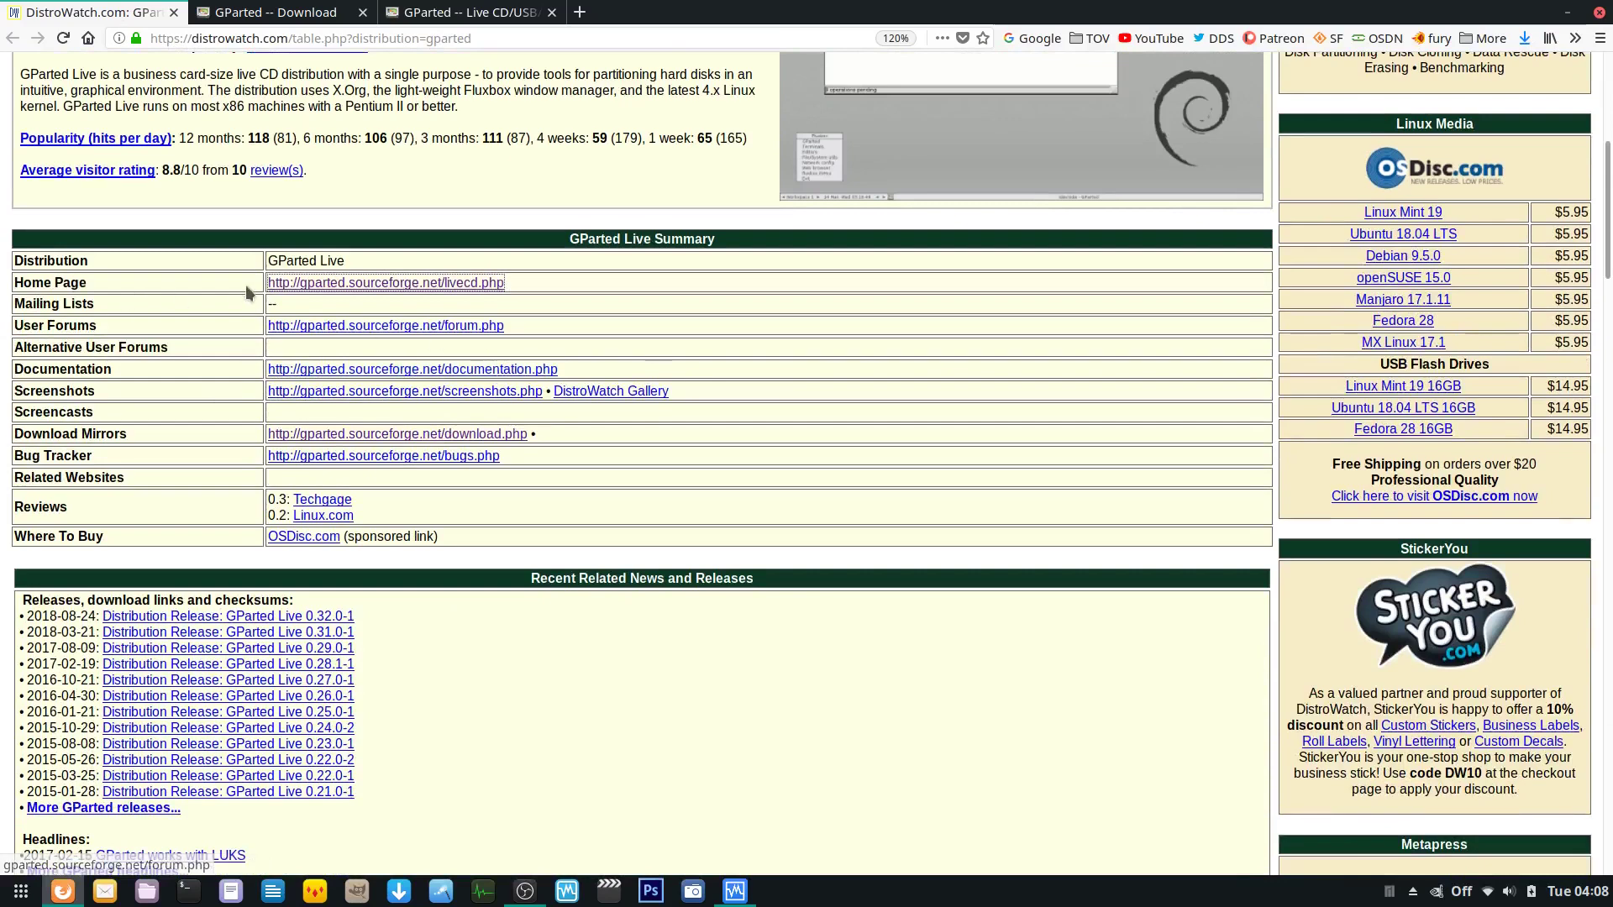
click(1568, 12)
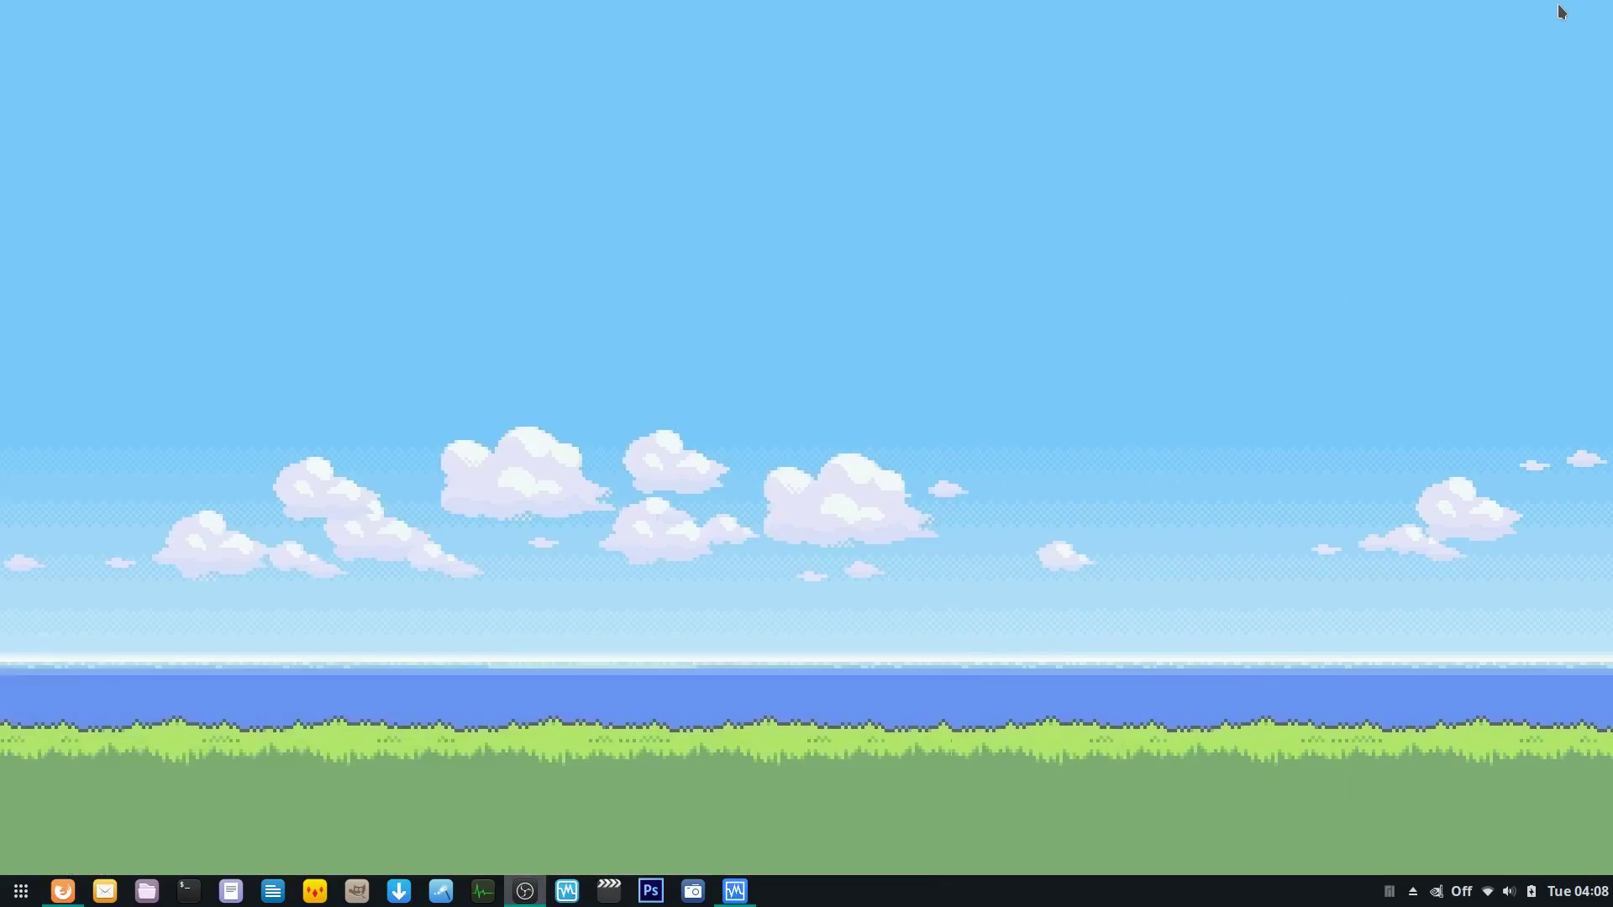
Step: Open the Elementary machine's Storage settings and select its empty IDE optical drive
click(736, 891)
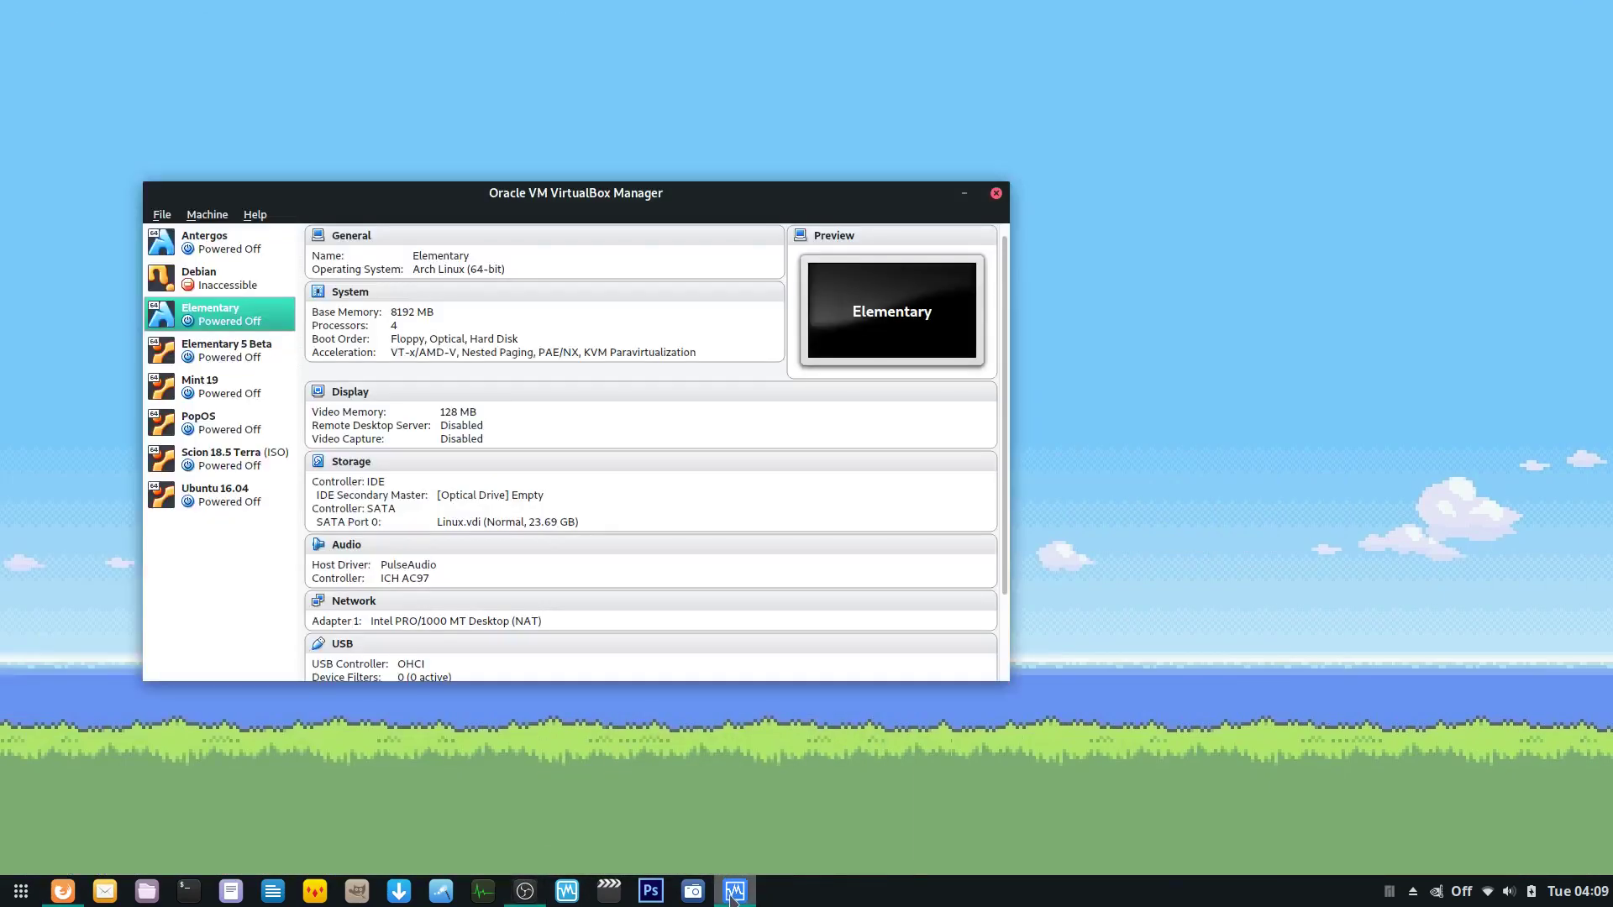
right_click(216, 313)
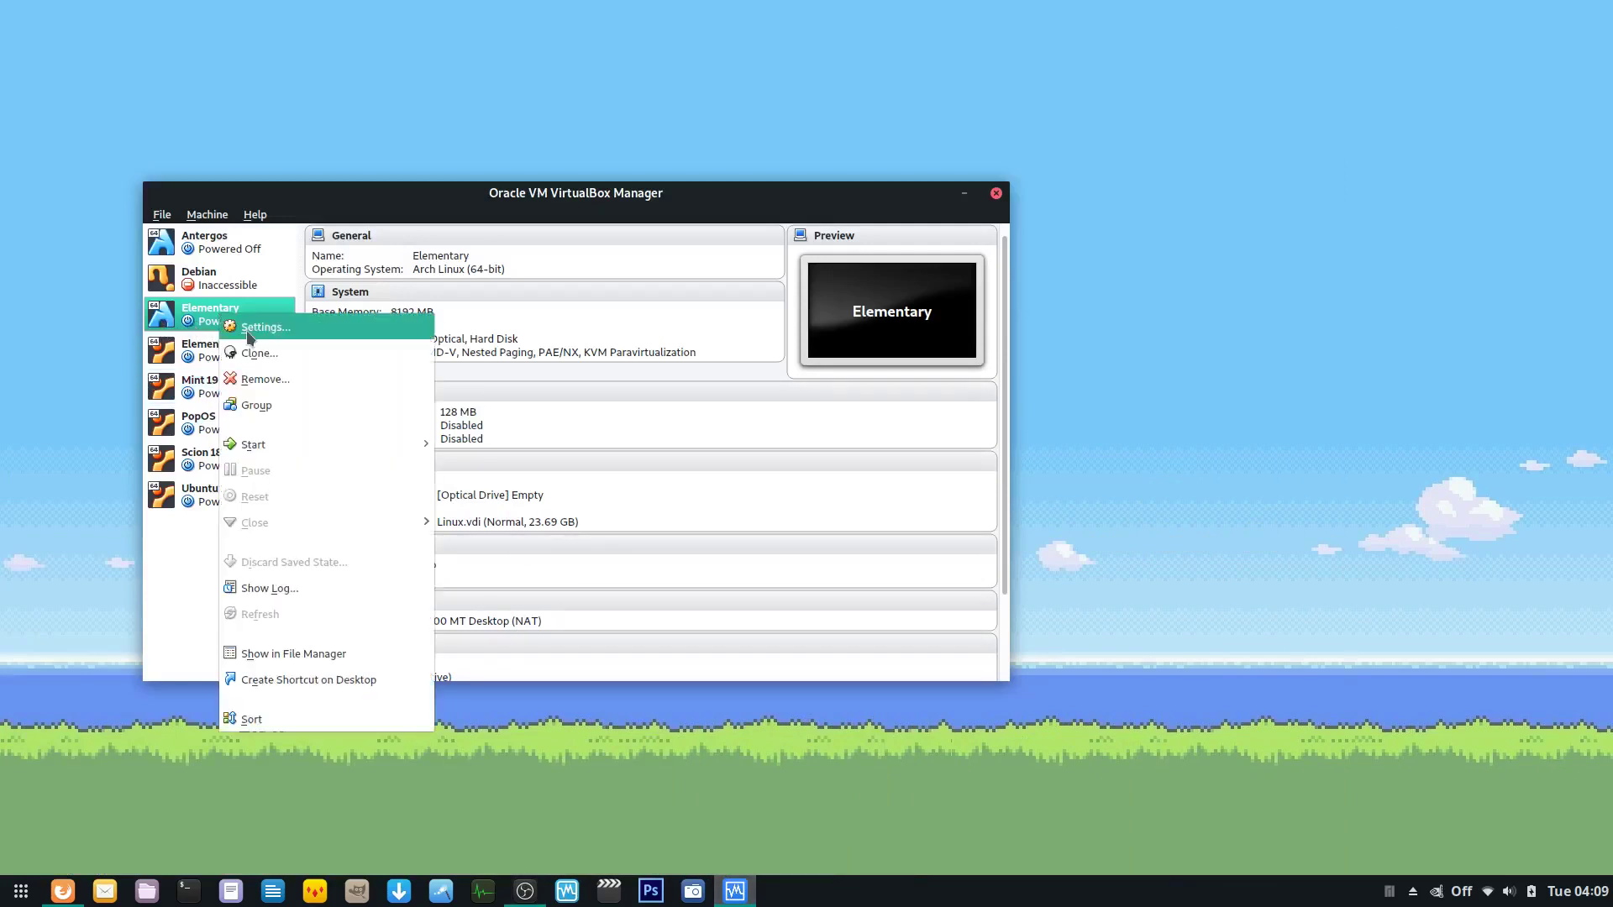
click(245, 329)
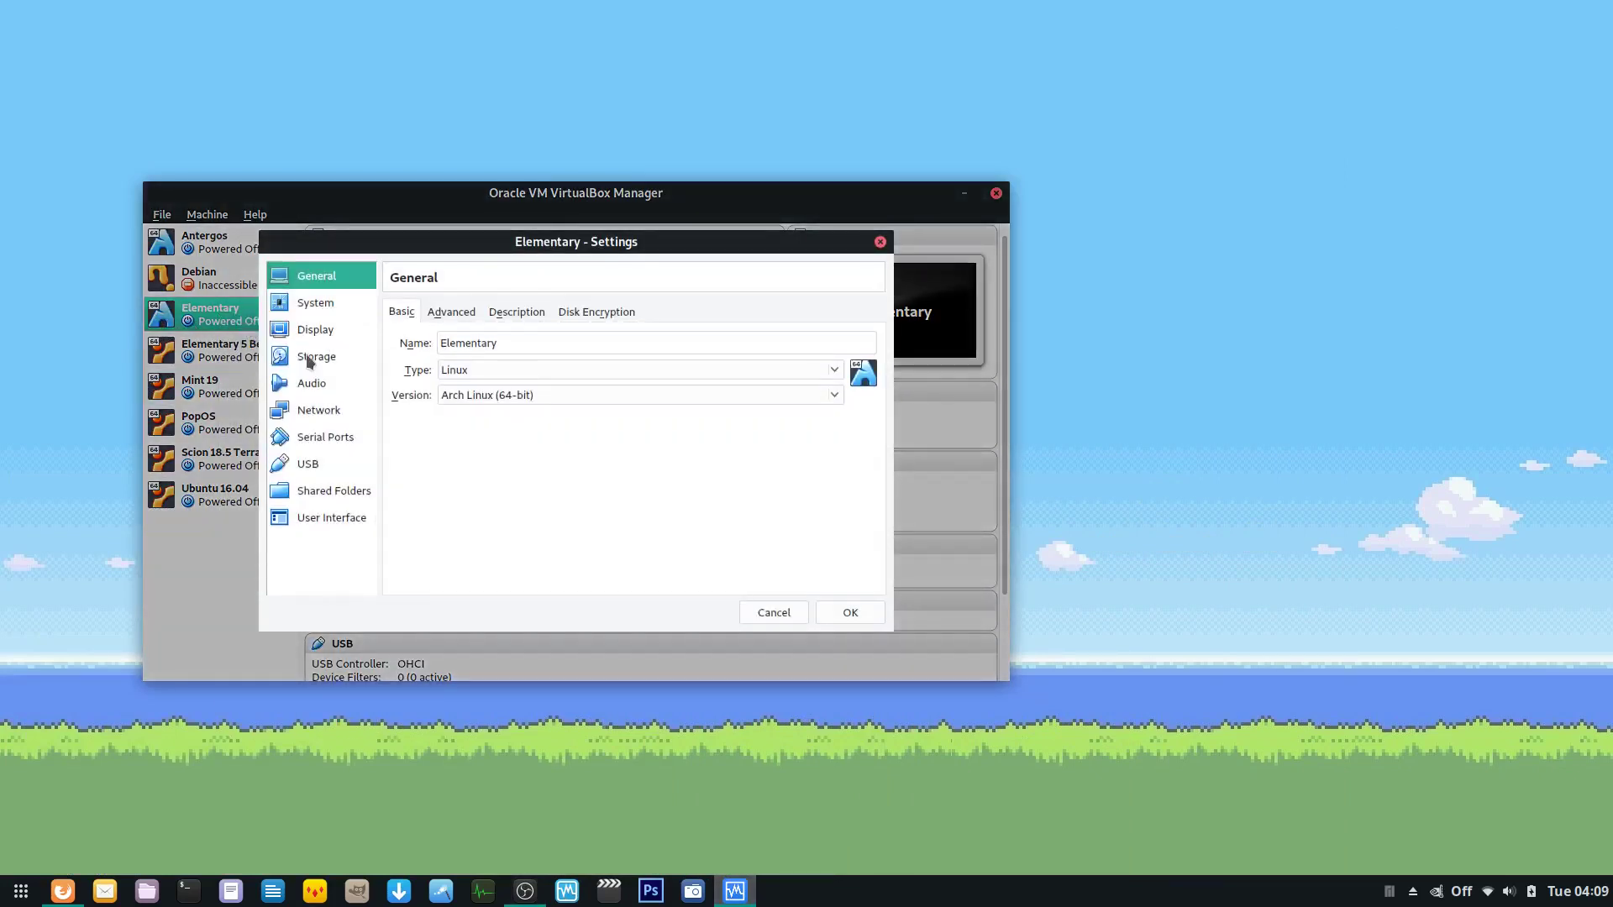
click(316, 357)
click(433, 347)
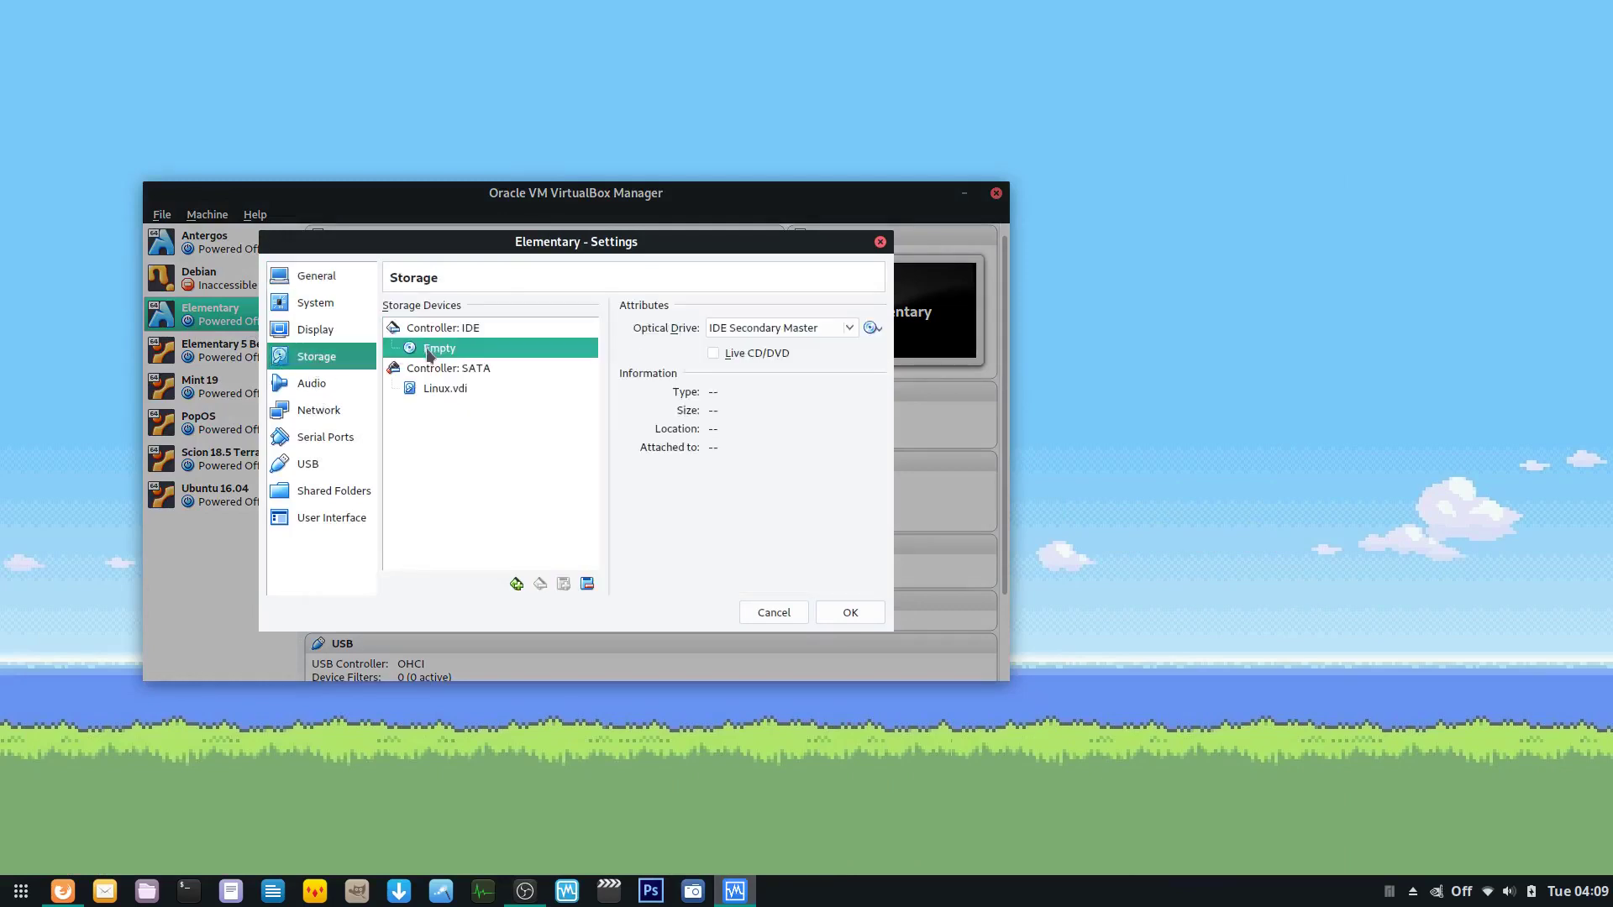
Step: Insert gparted-live-0.32.0-1-amd64.iso into the optical drive and save the settings
click(872, 329)
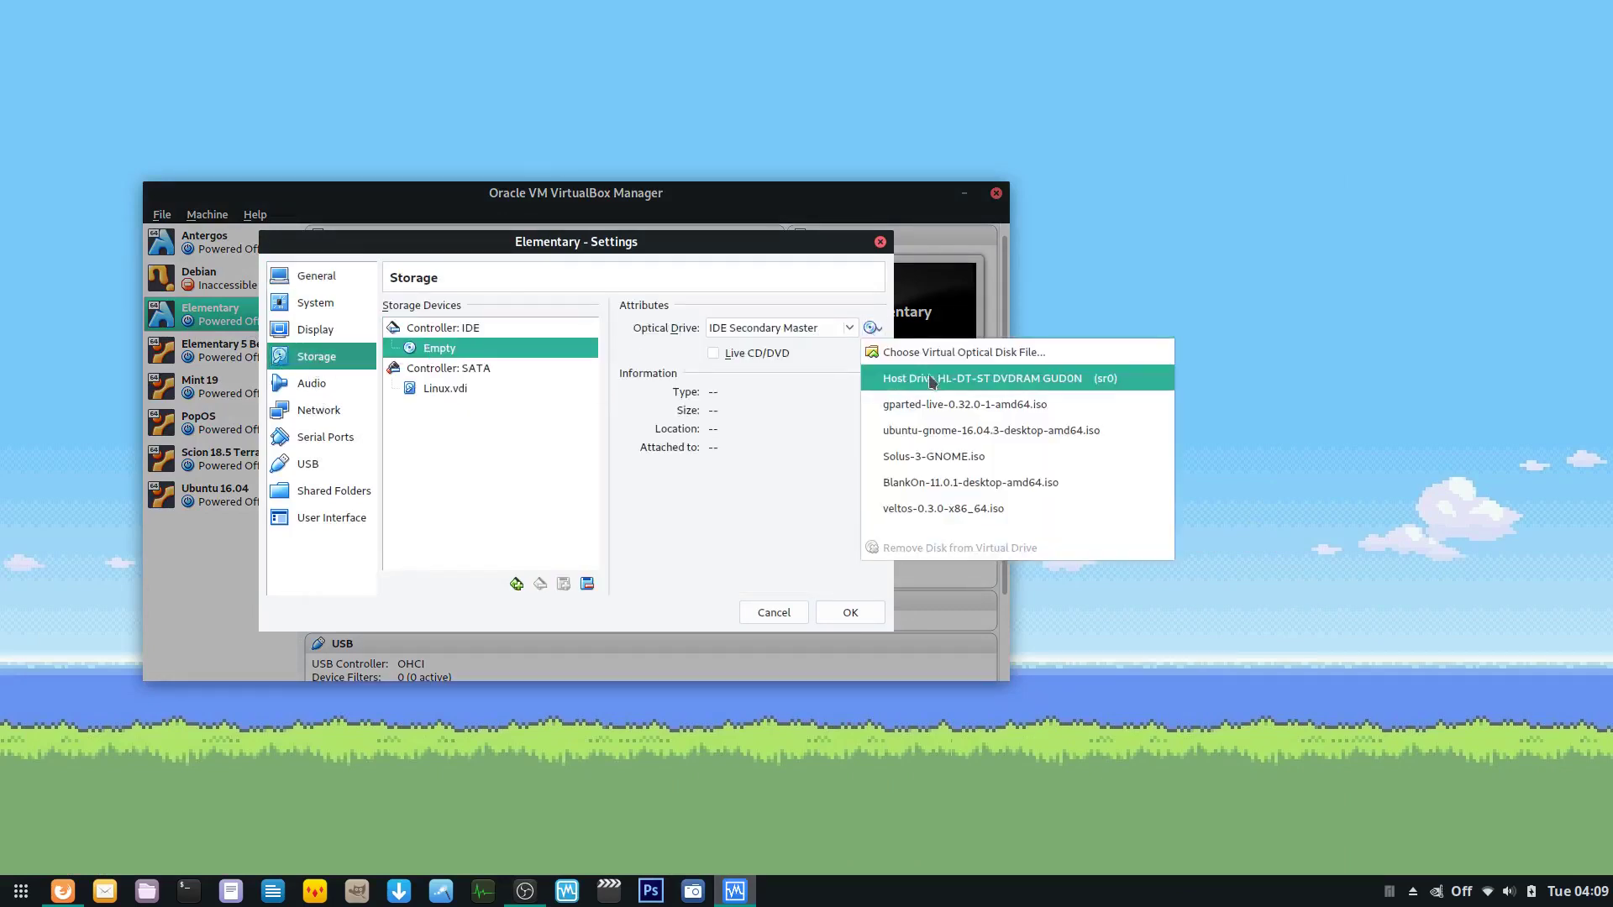
click(914, 353)
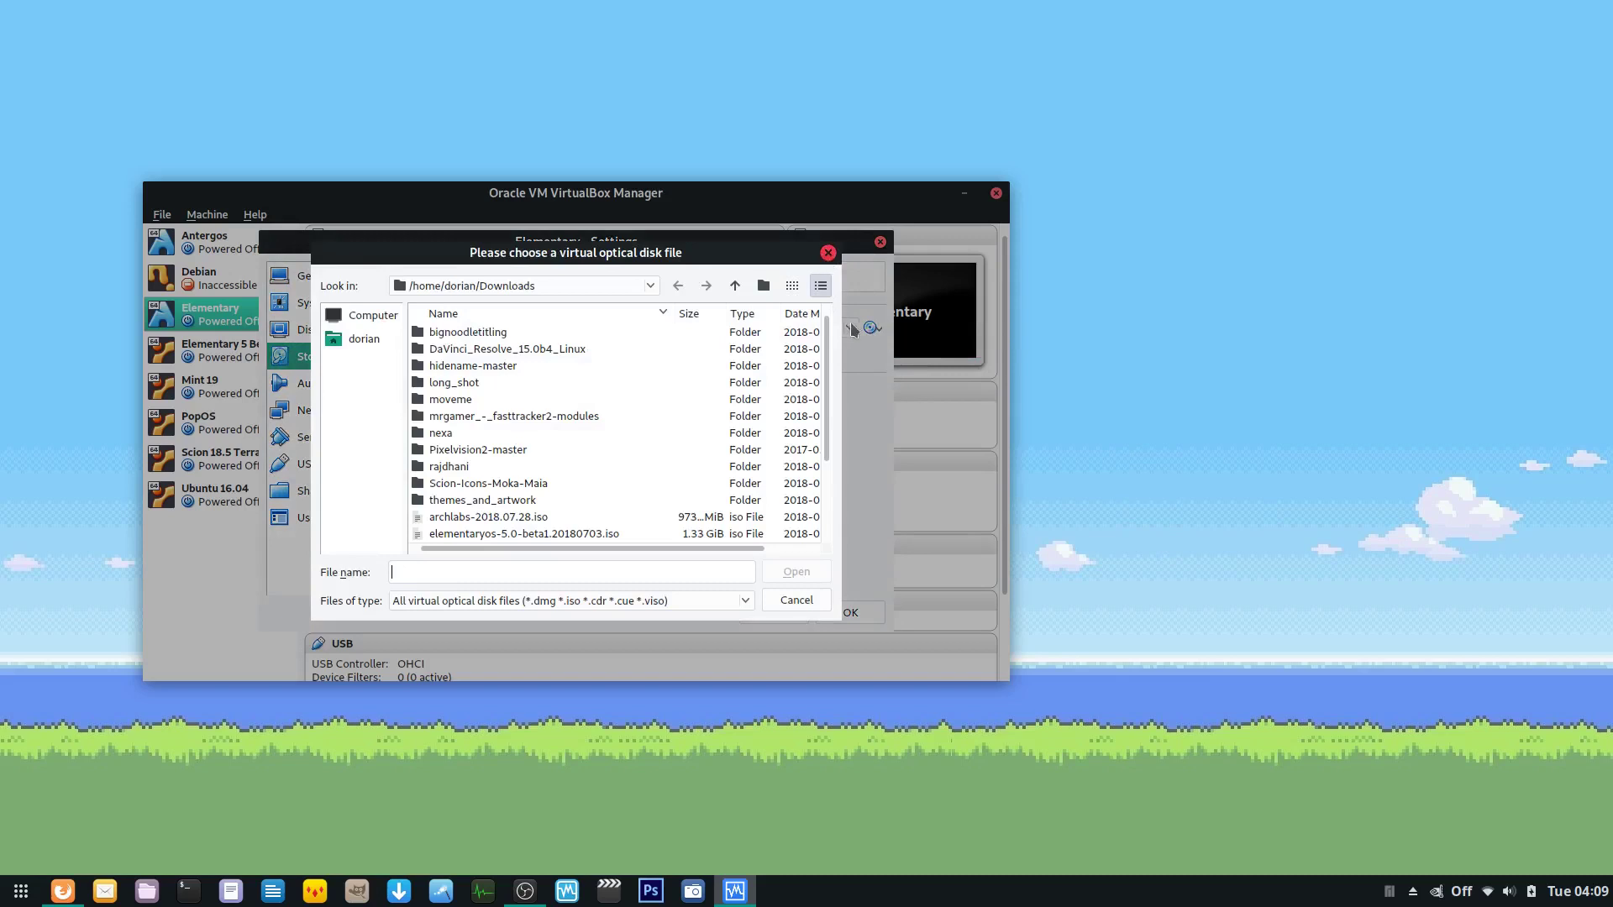
click(827, 254)
click(873, 328)
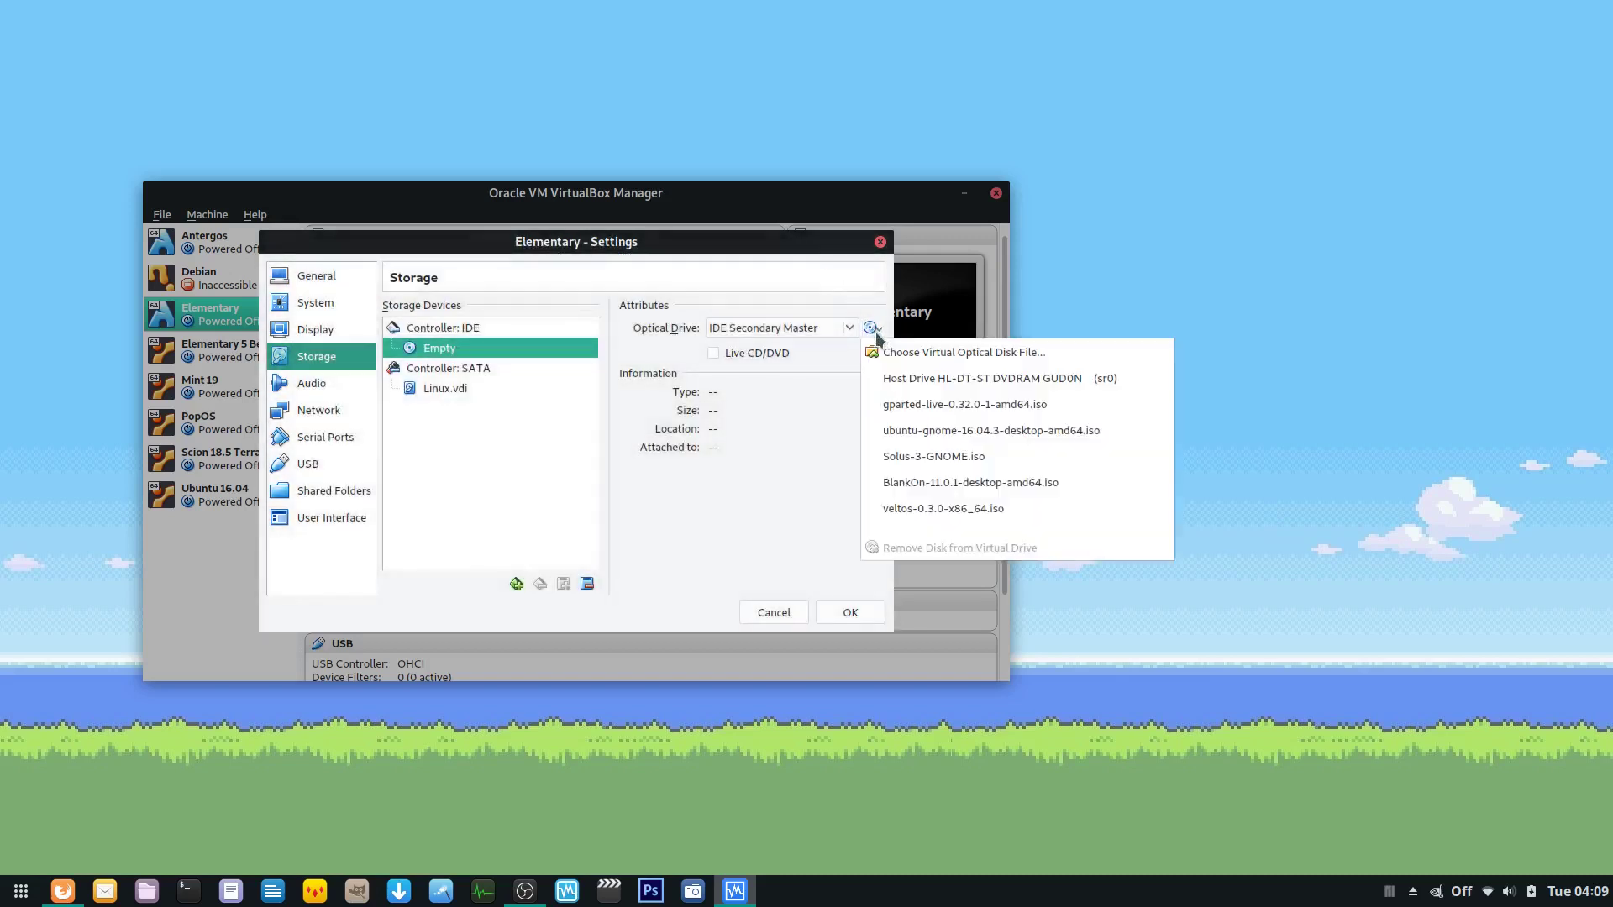
click(927, 404)
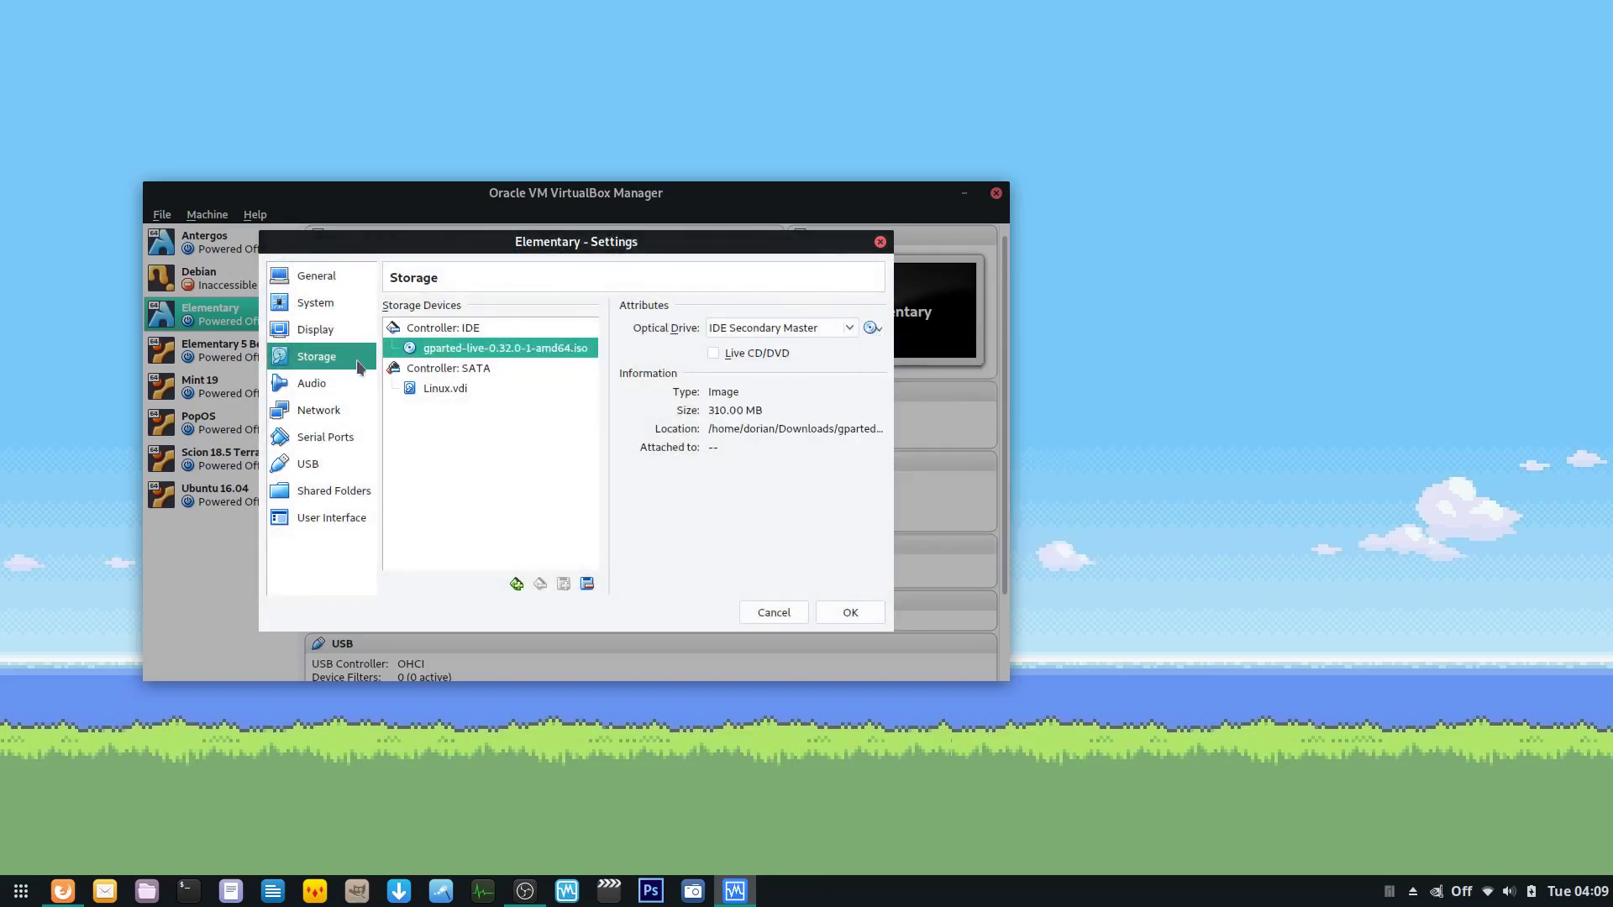
click(849, 613)
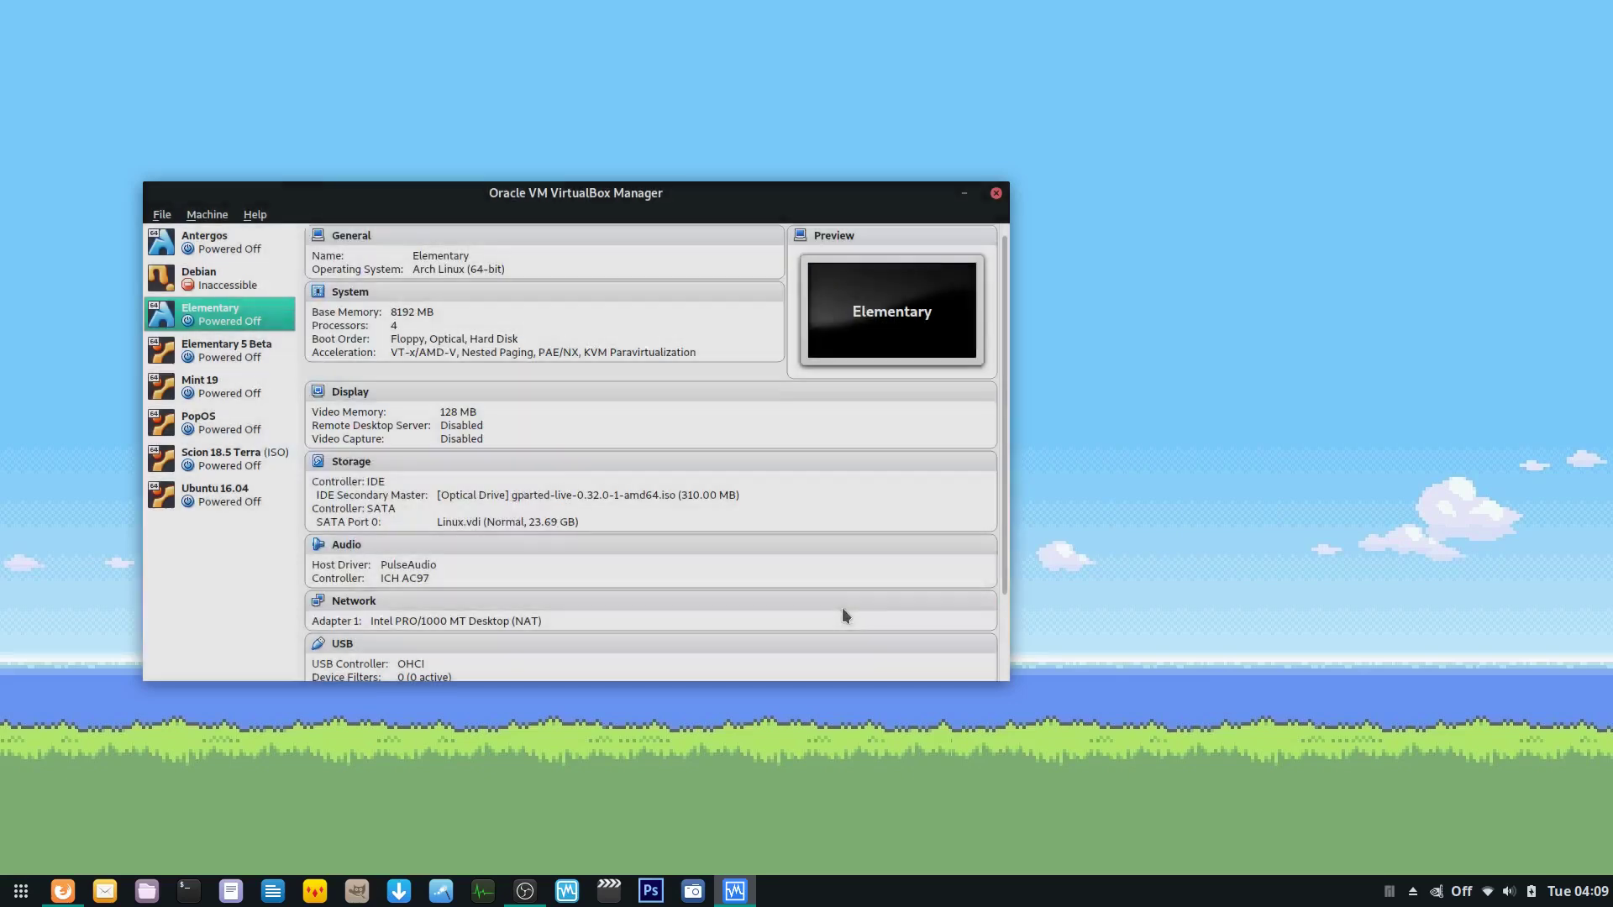
Step: Start the Elementary VM and browse the boot menu into the 'Other modes of GParted Live' submenu
double_click(204, 322)
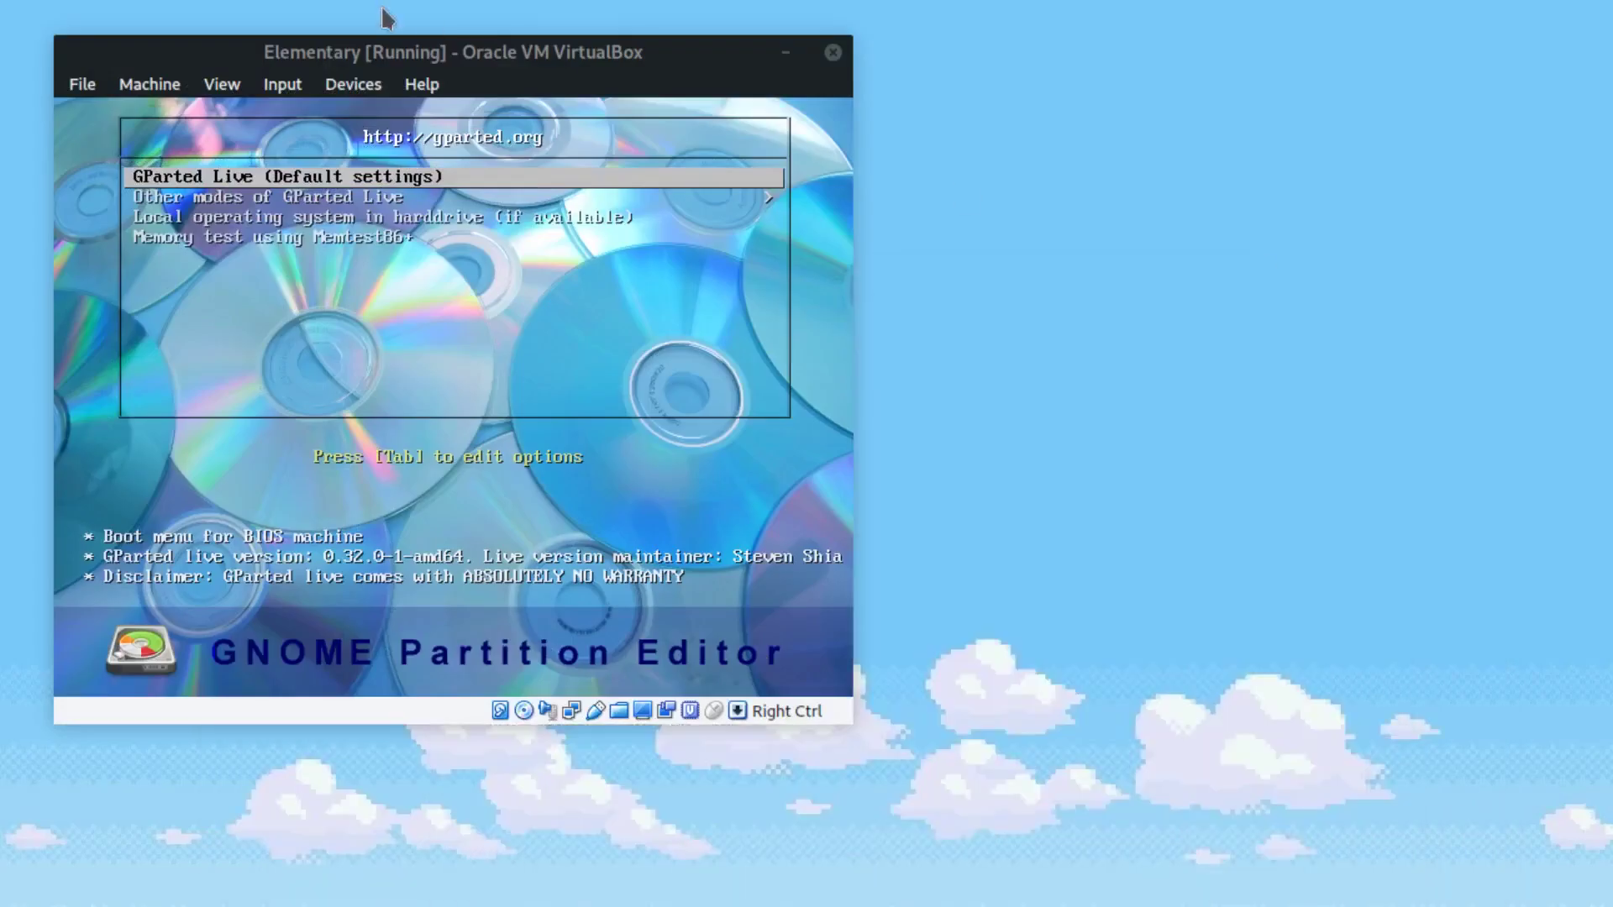
drag(392, 63, 518, 92)
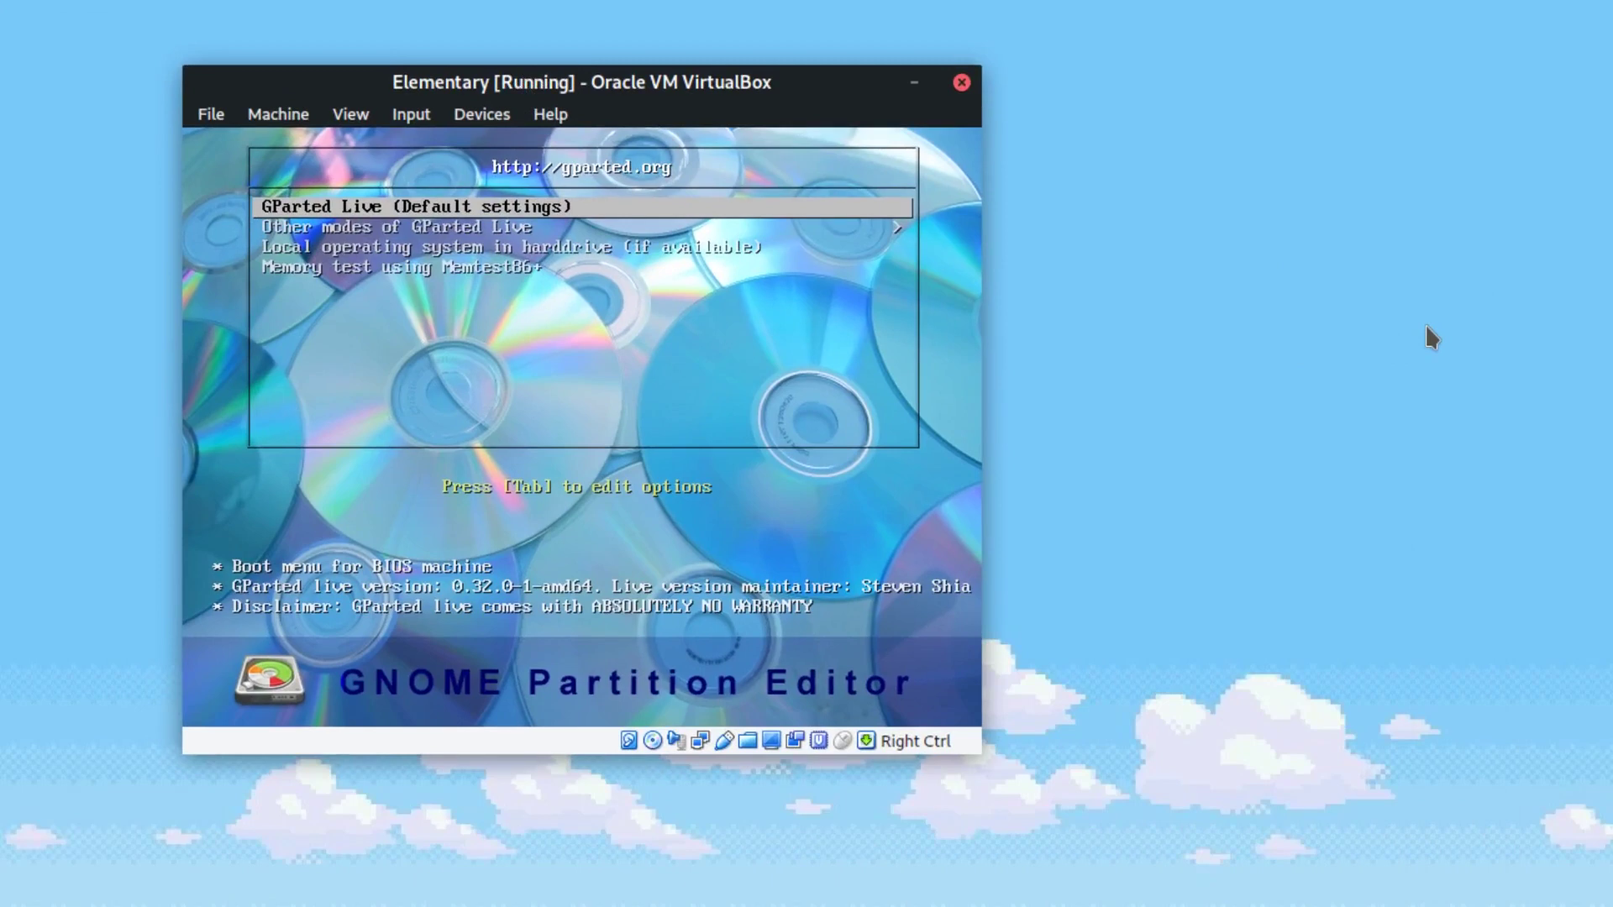
key(Down)
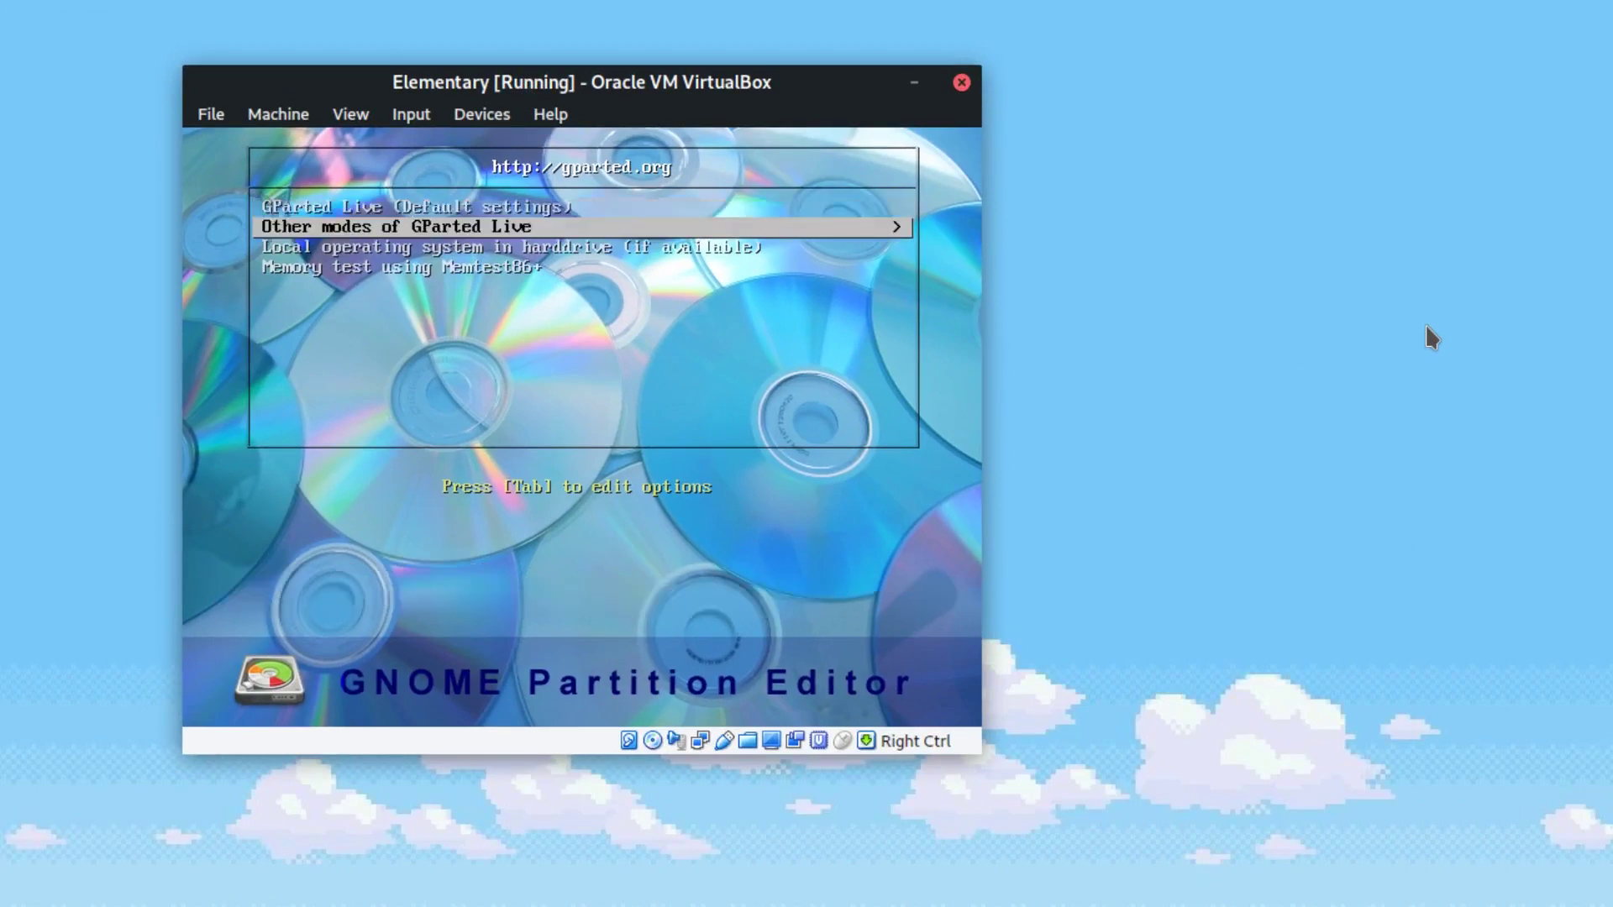
key(Down)
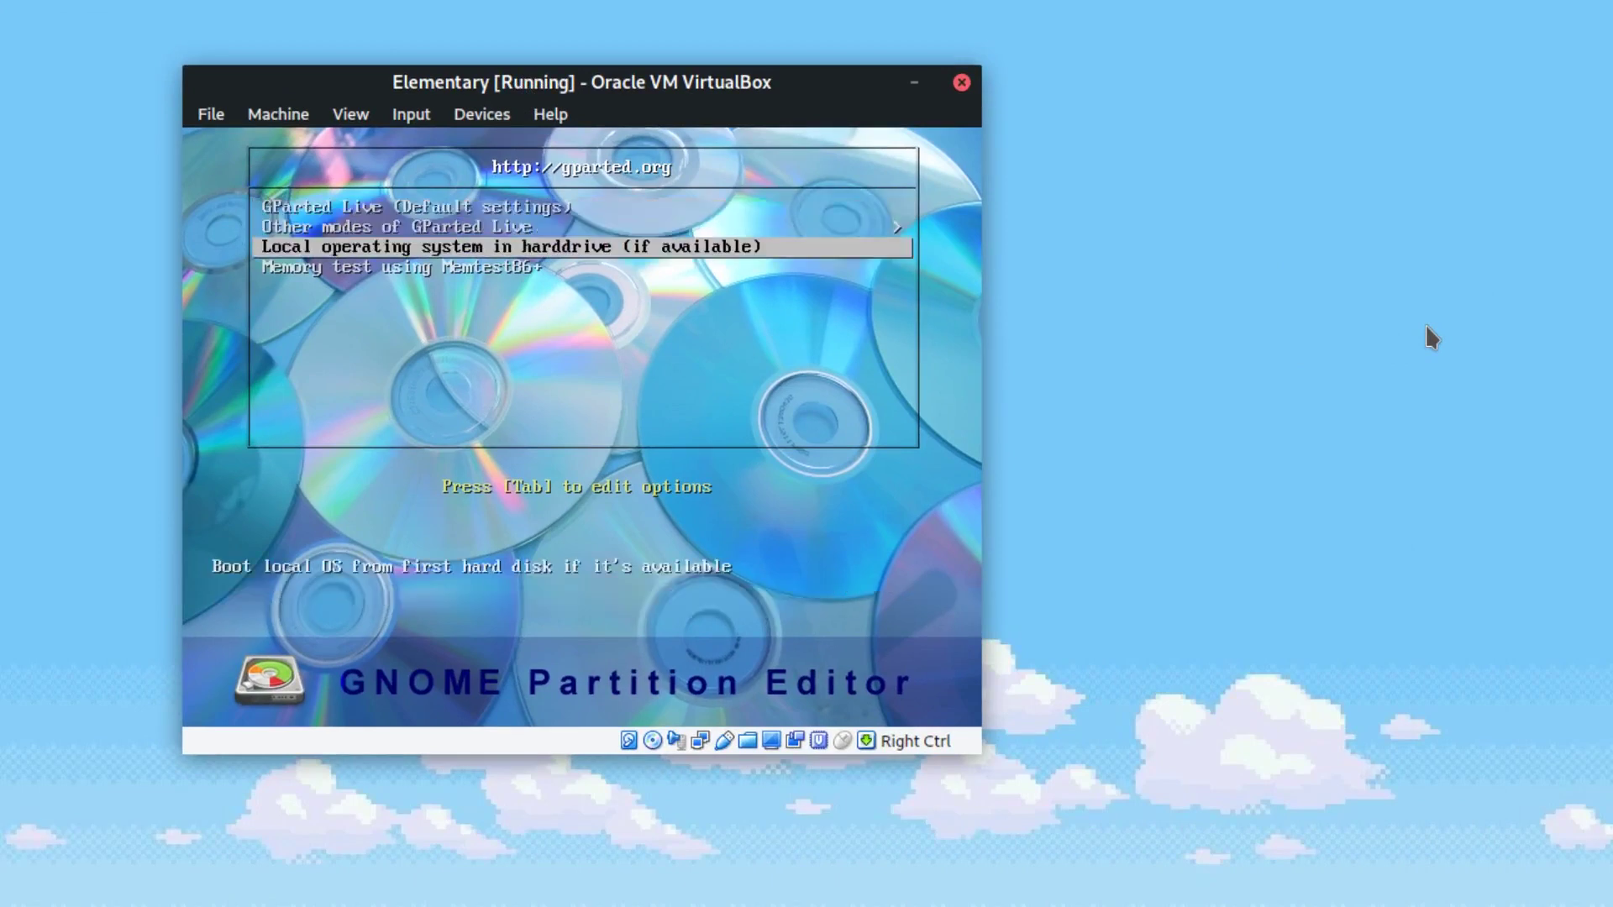
key(Down)
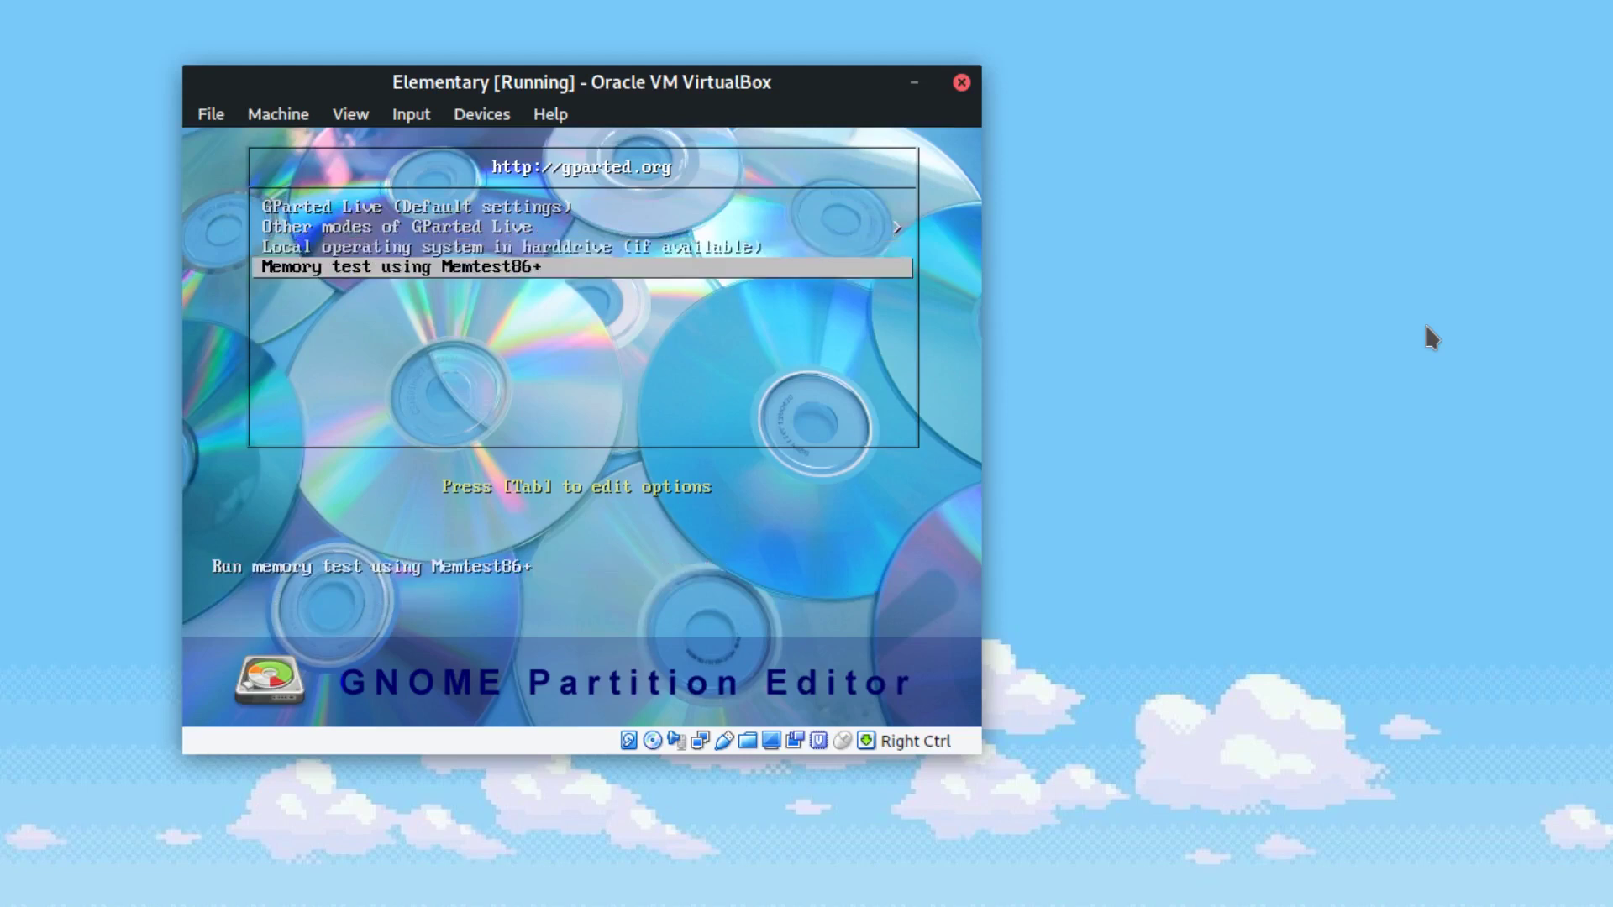
key(Up)
key(Up)
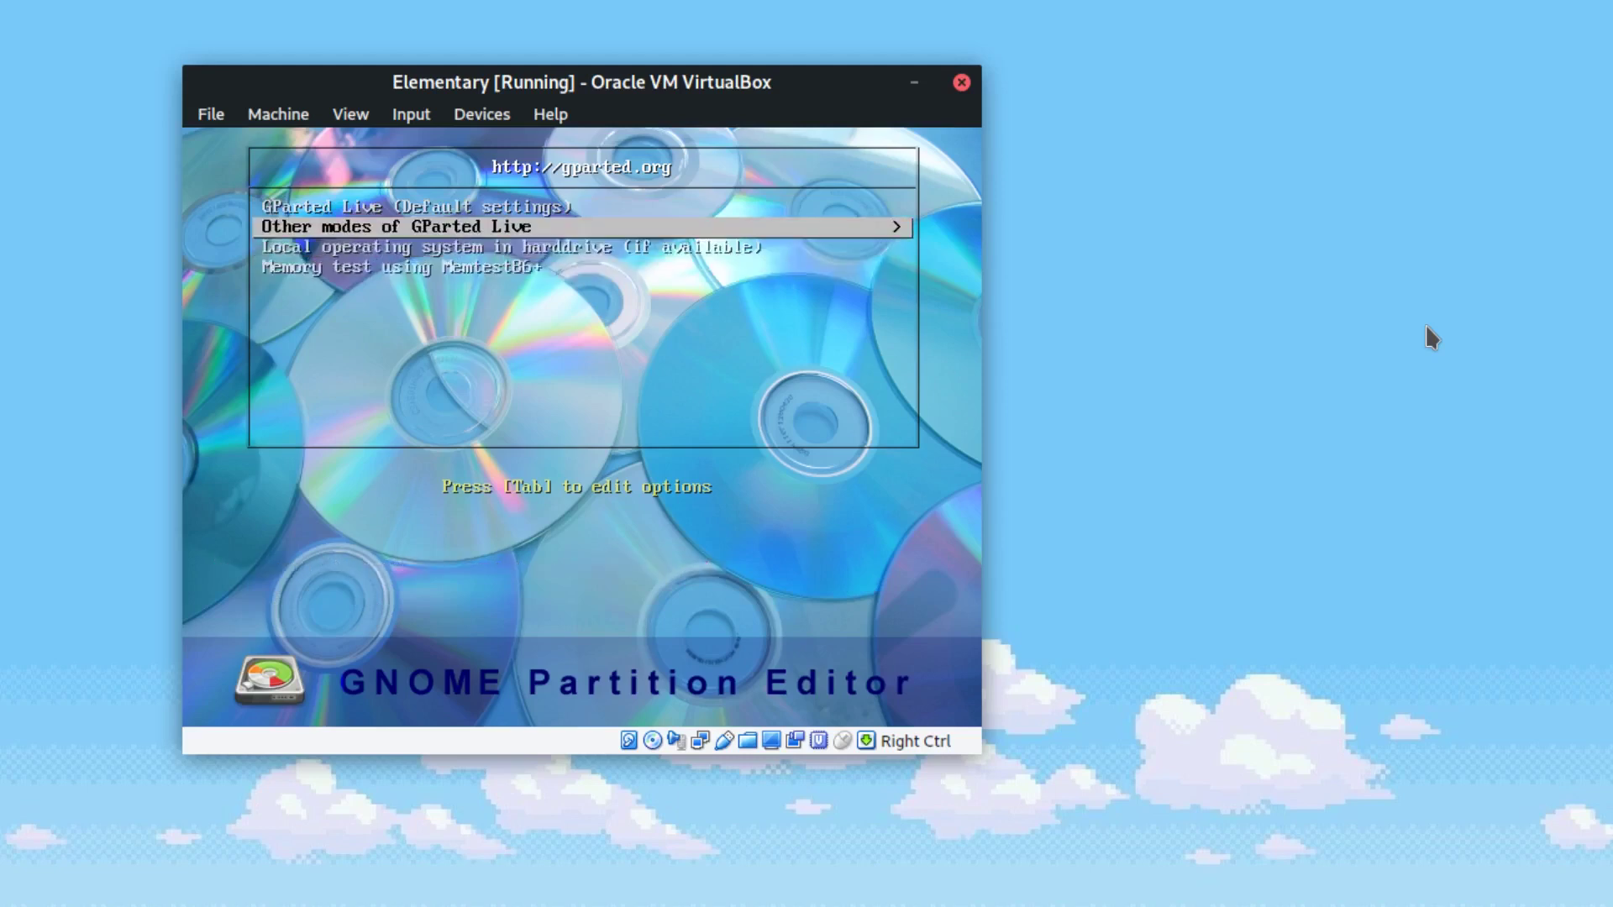
key(Return)
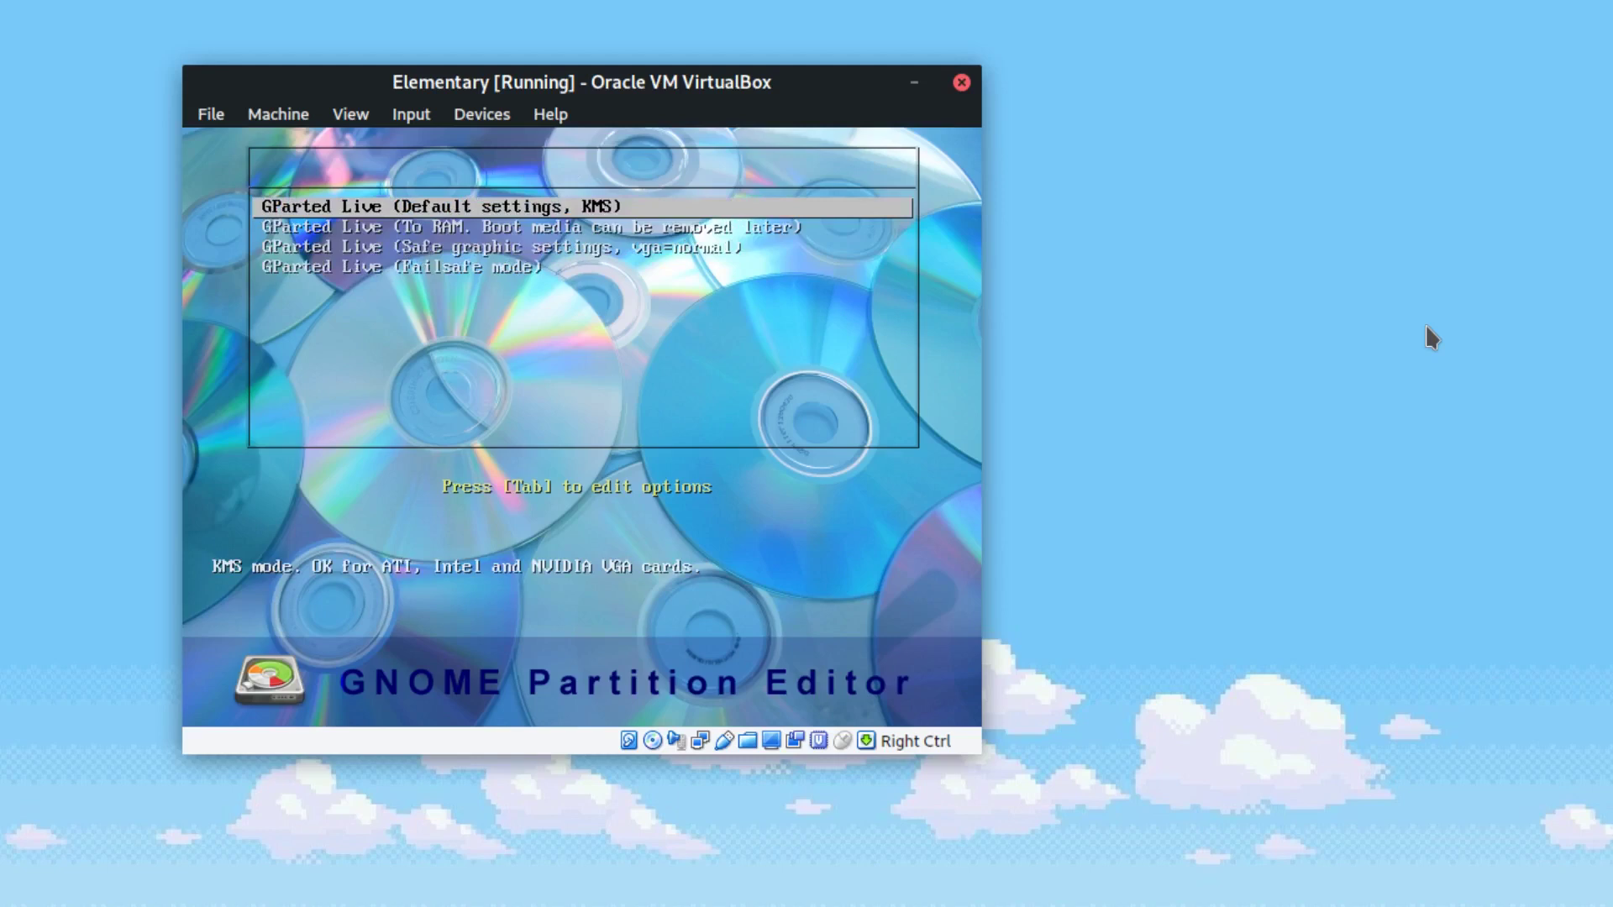
Step: Look over the safe graphic and failsafe entries, then boot with 'Default settings, KMS'
key(Down)
key(Down)
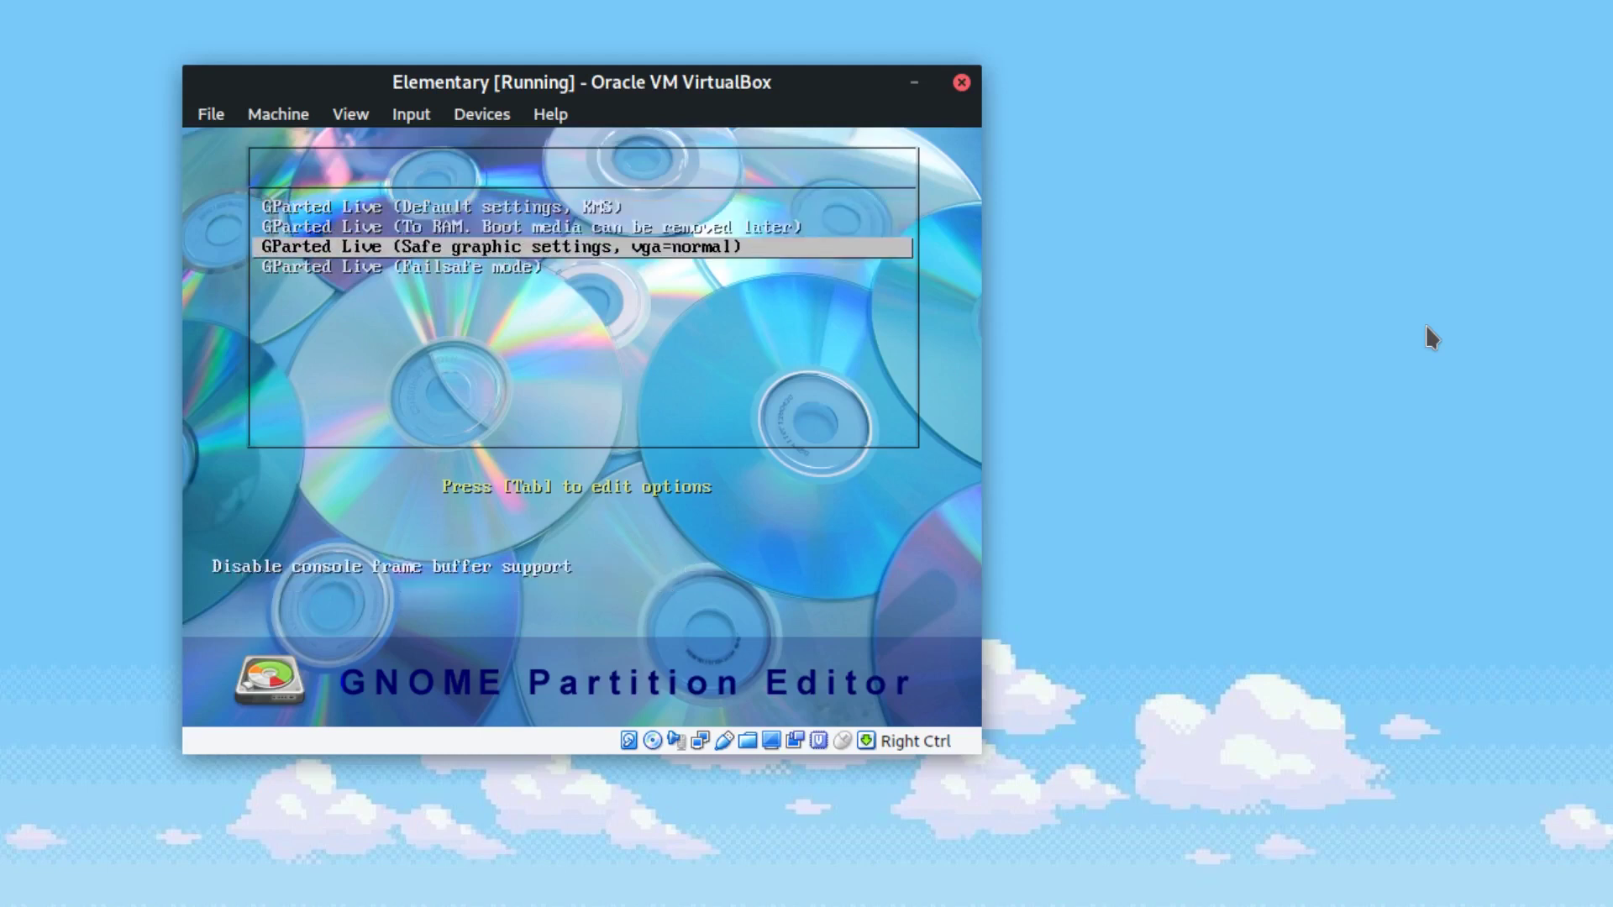
key(Down)
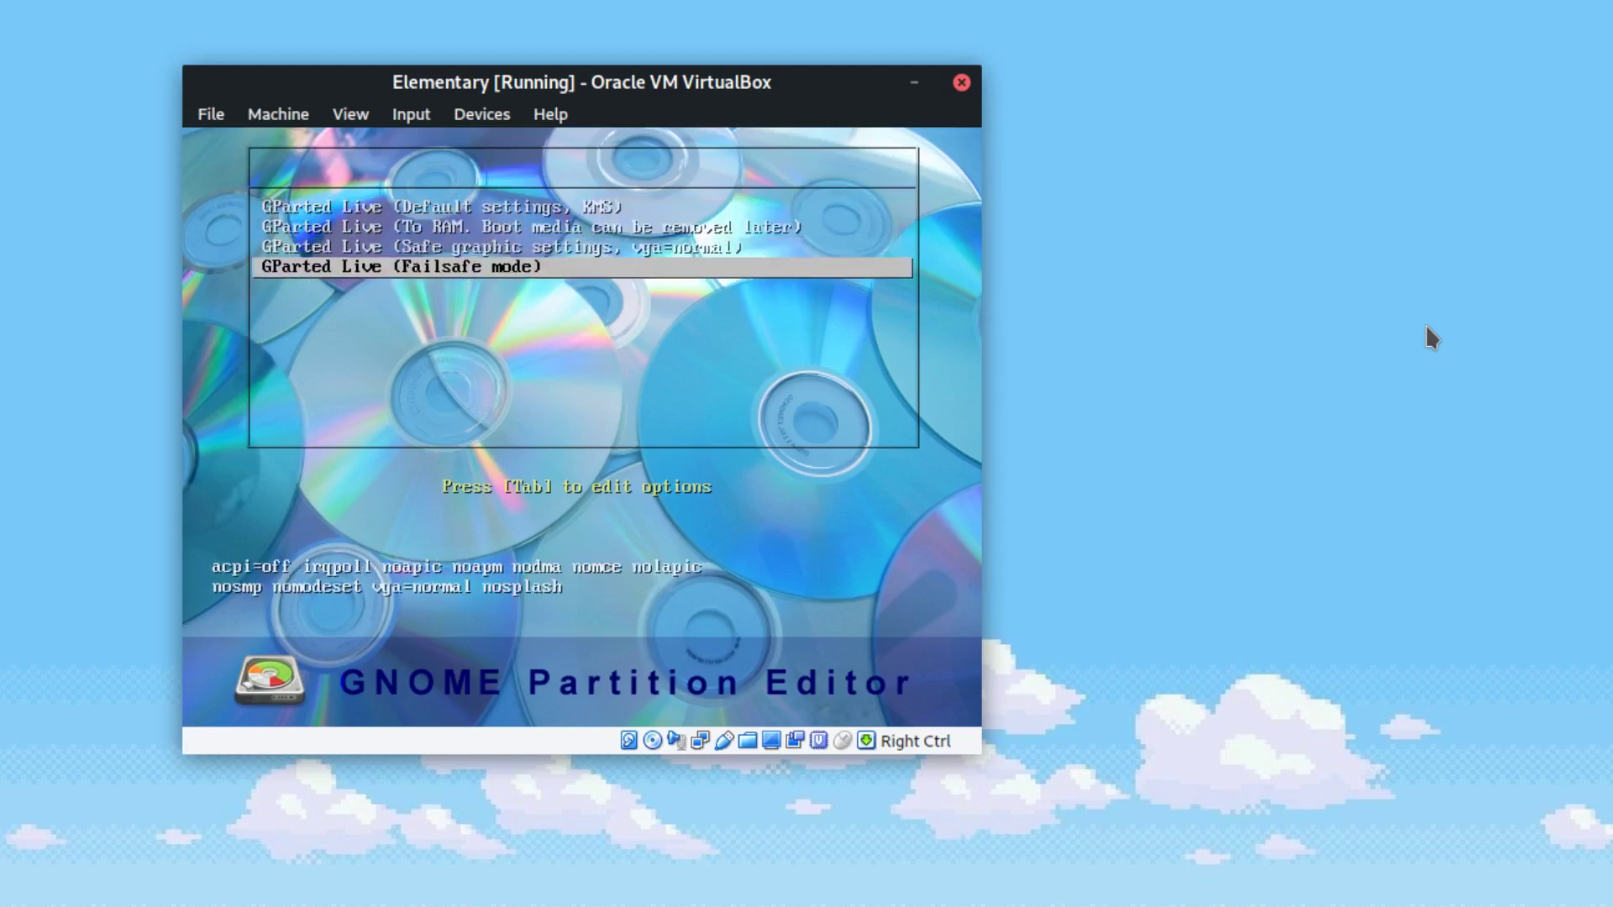
key(Up)
key(Up)
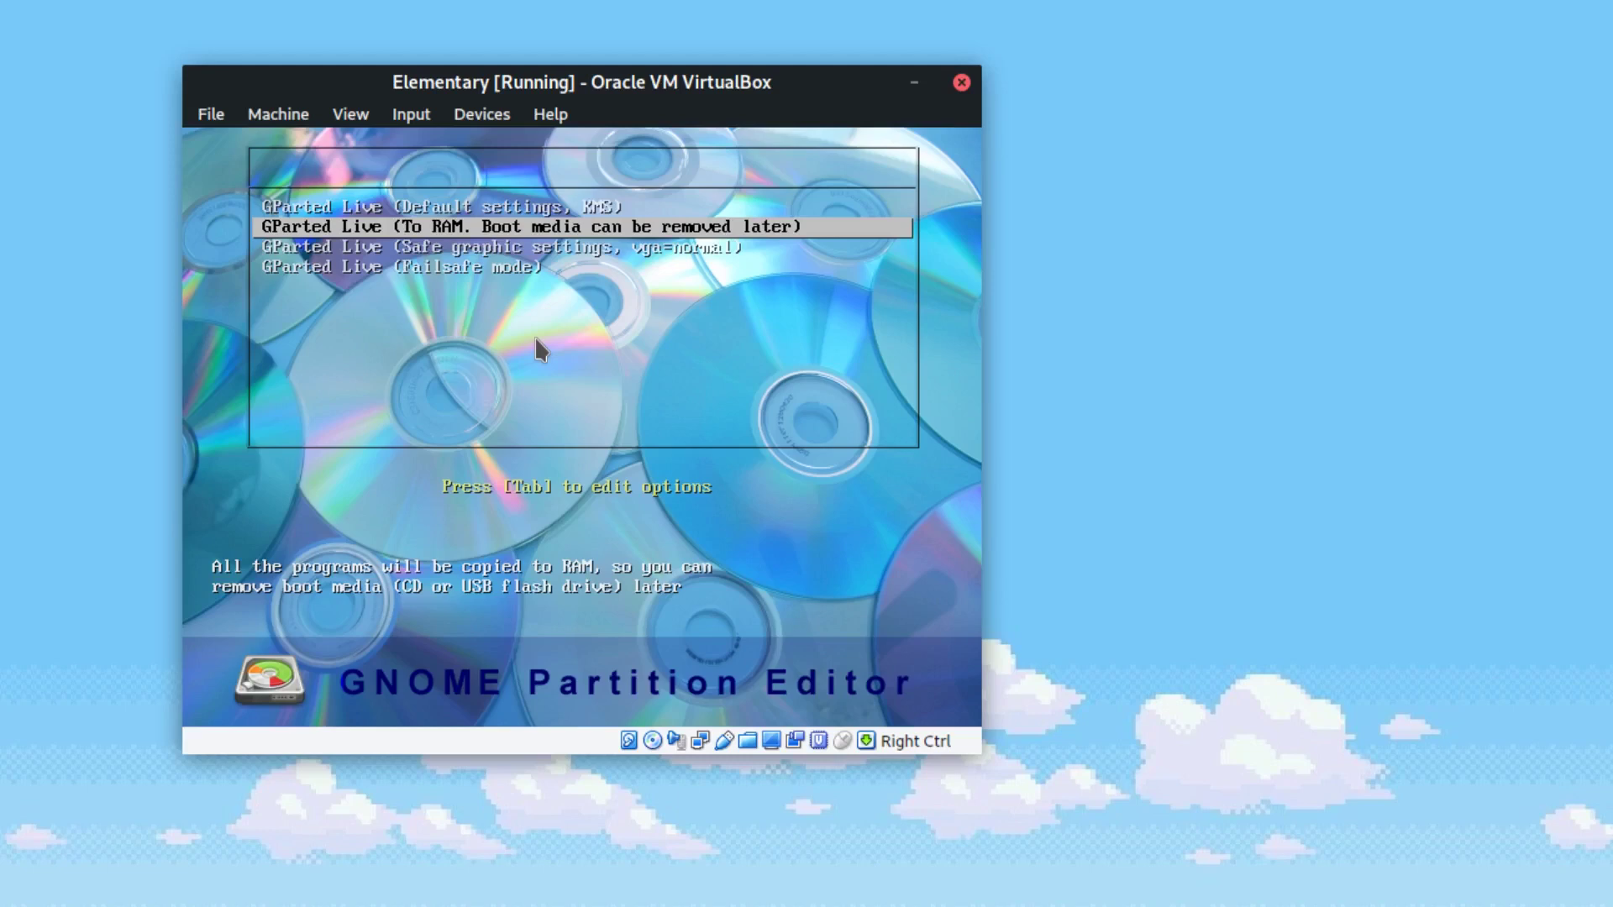
key(Up)
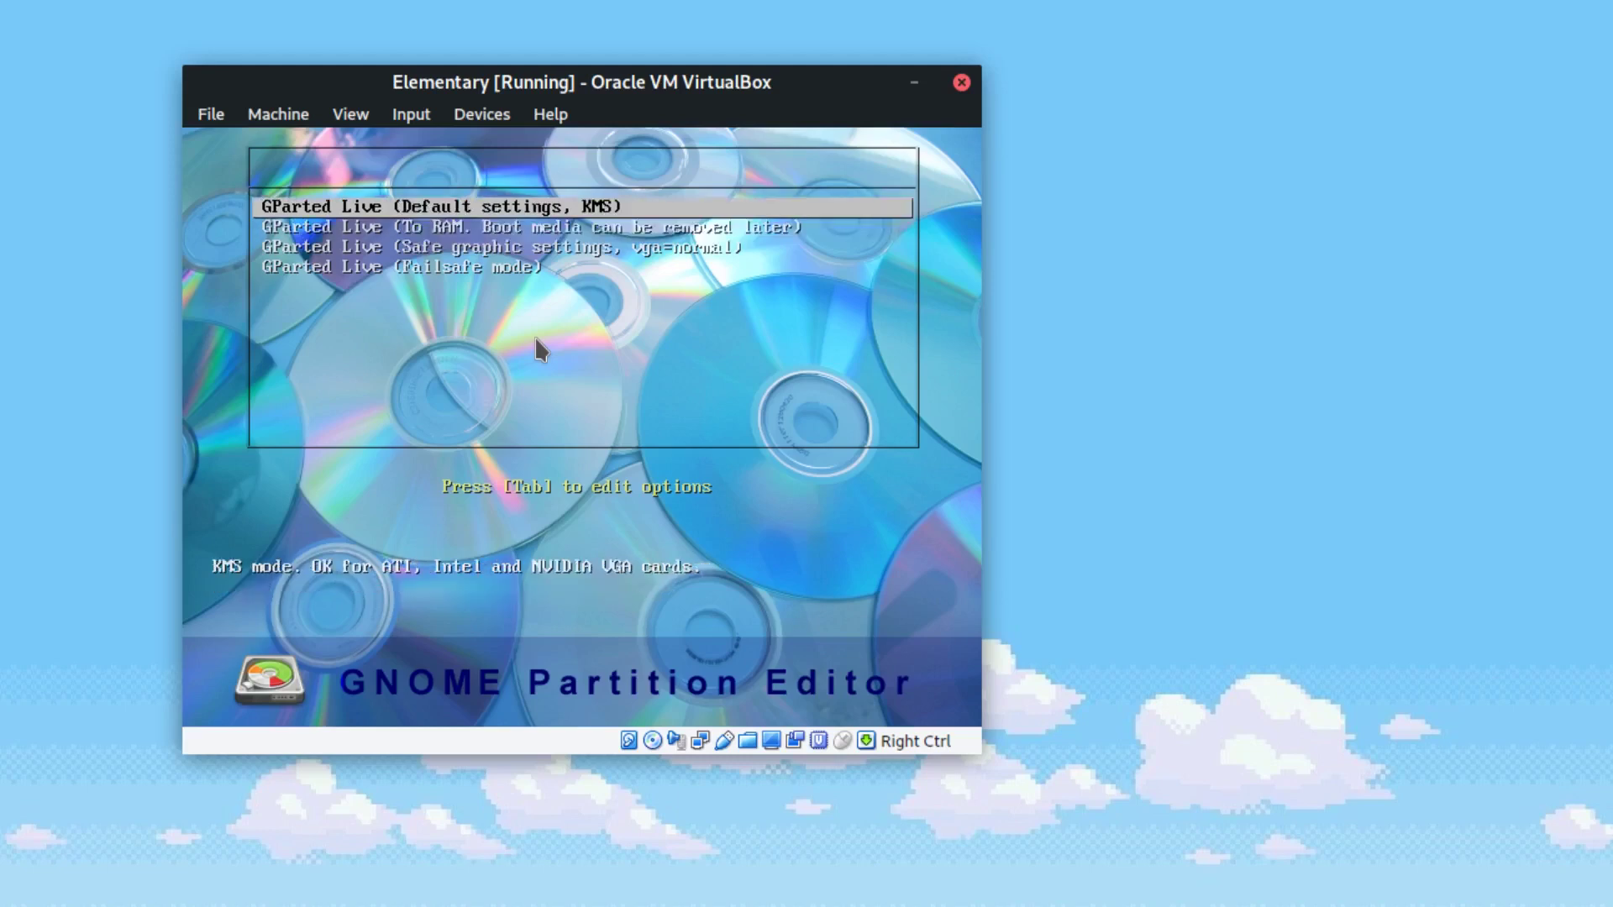
key(Return)
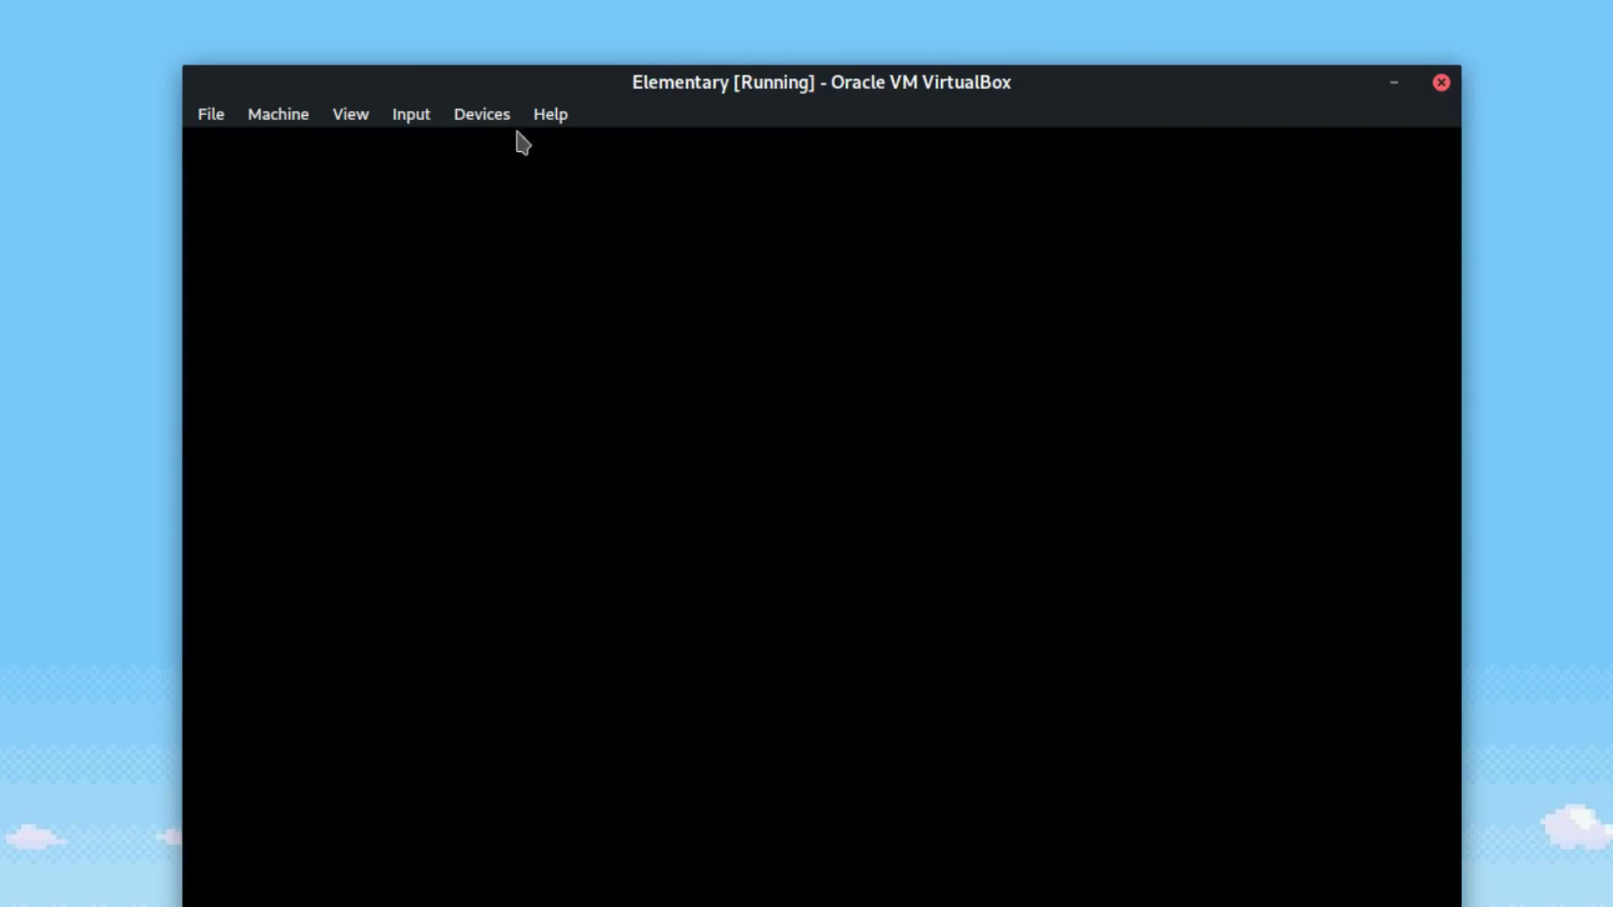
Step: Keep 'Don't touch keymap', accept language 33 (US English) and mode 0
drag(806, 75, 684, 37)
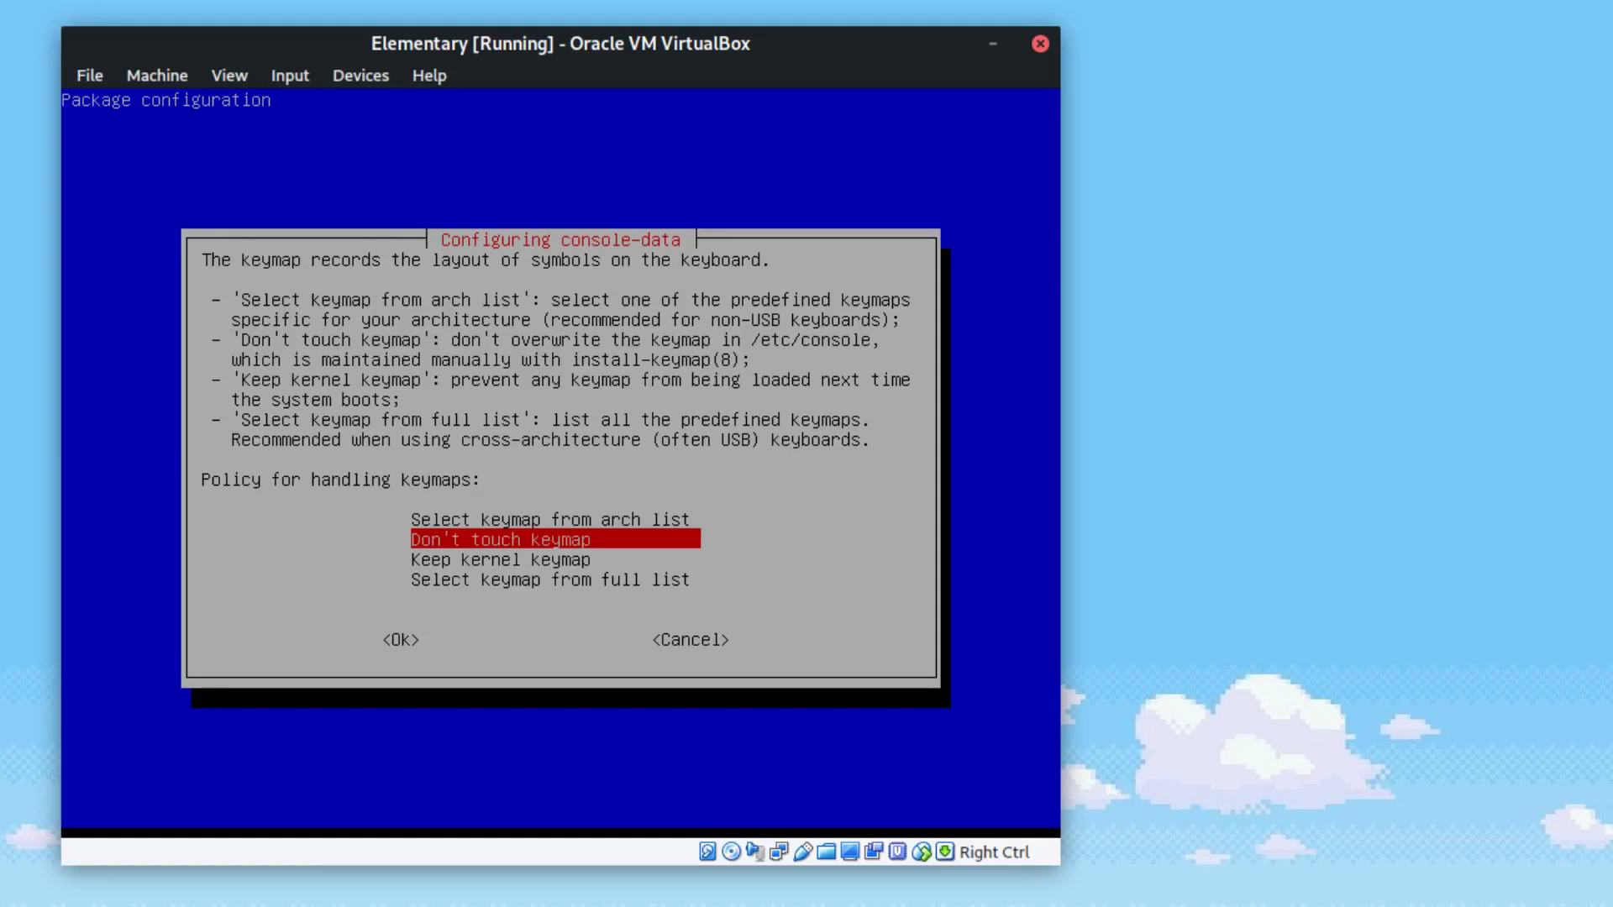
key(Return)
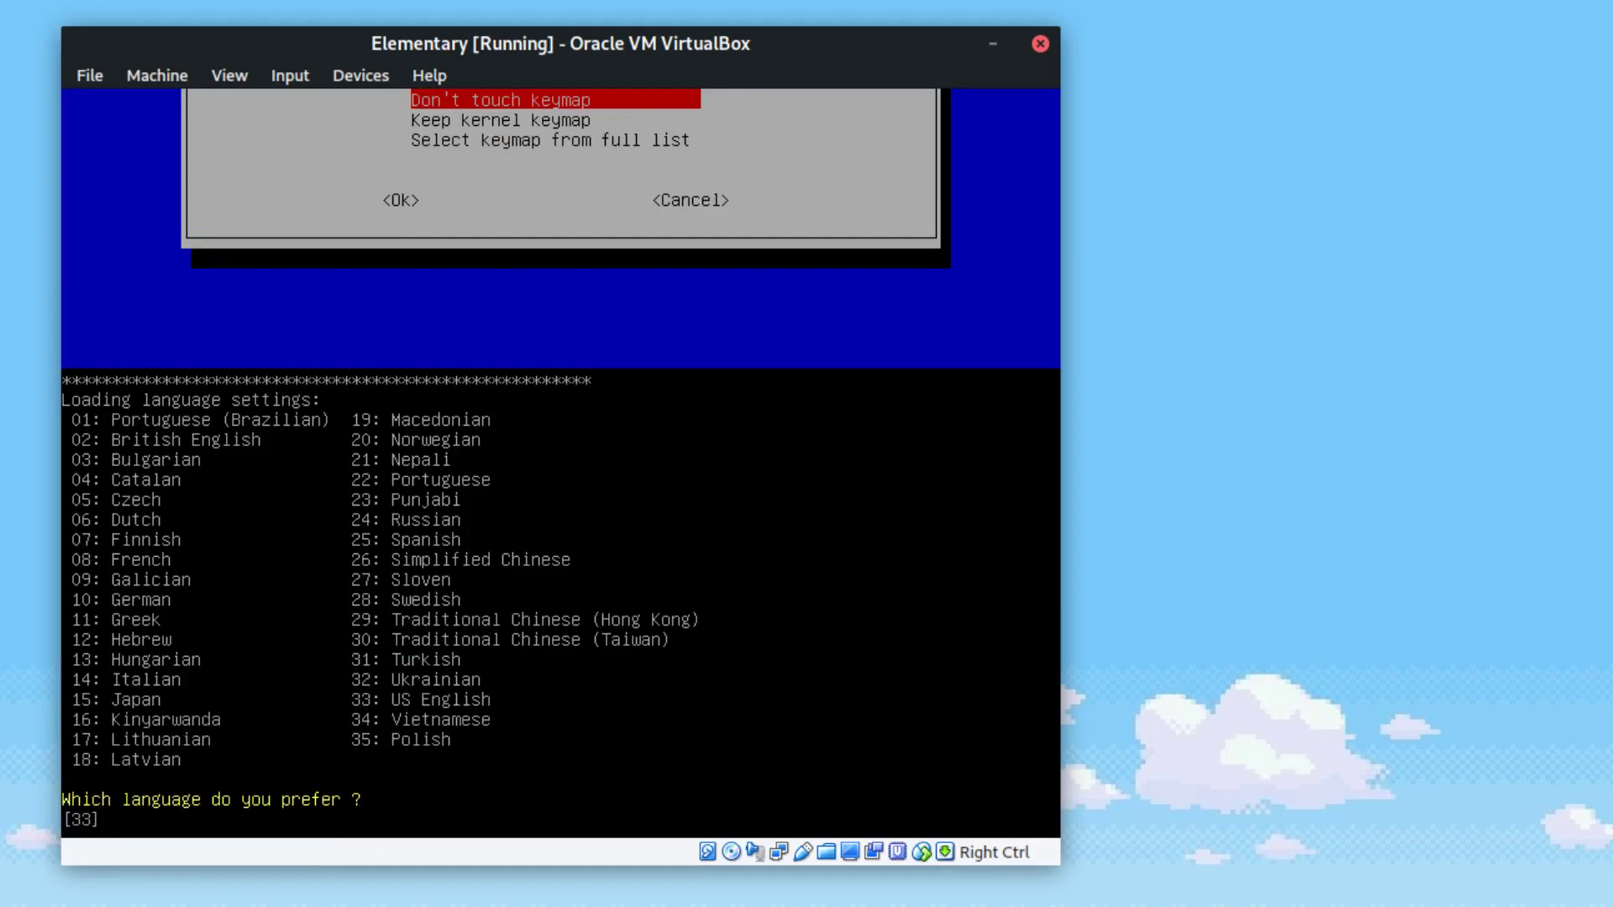
key(Return)
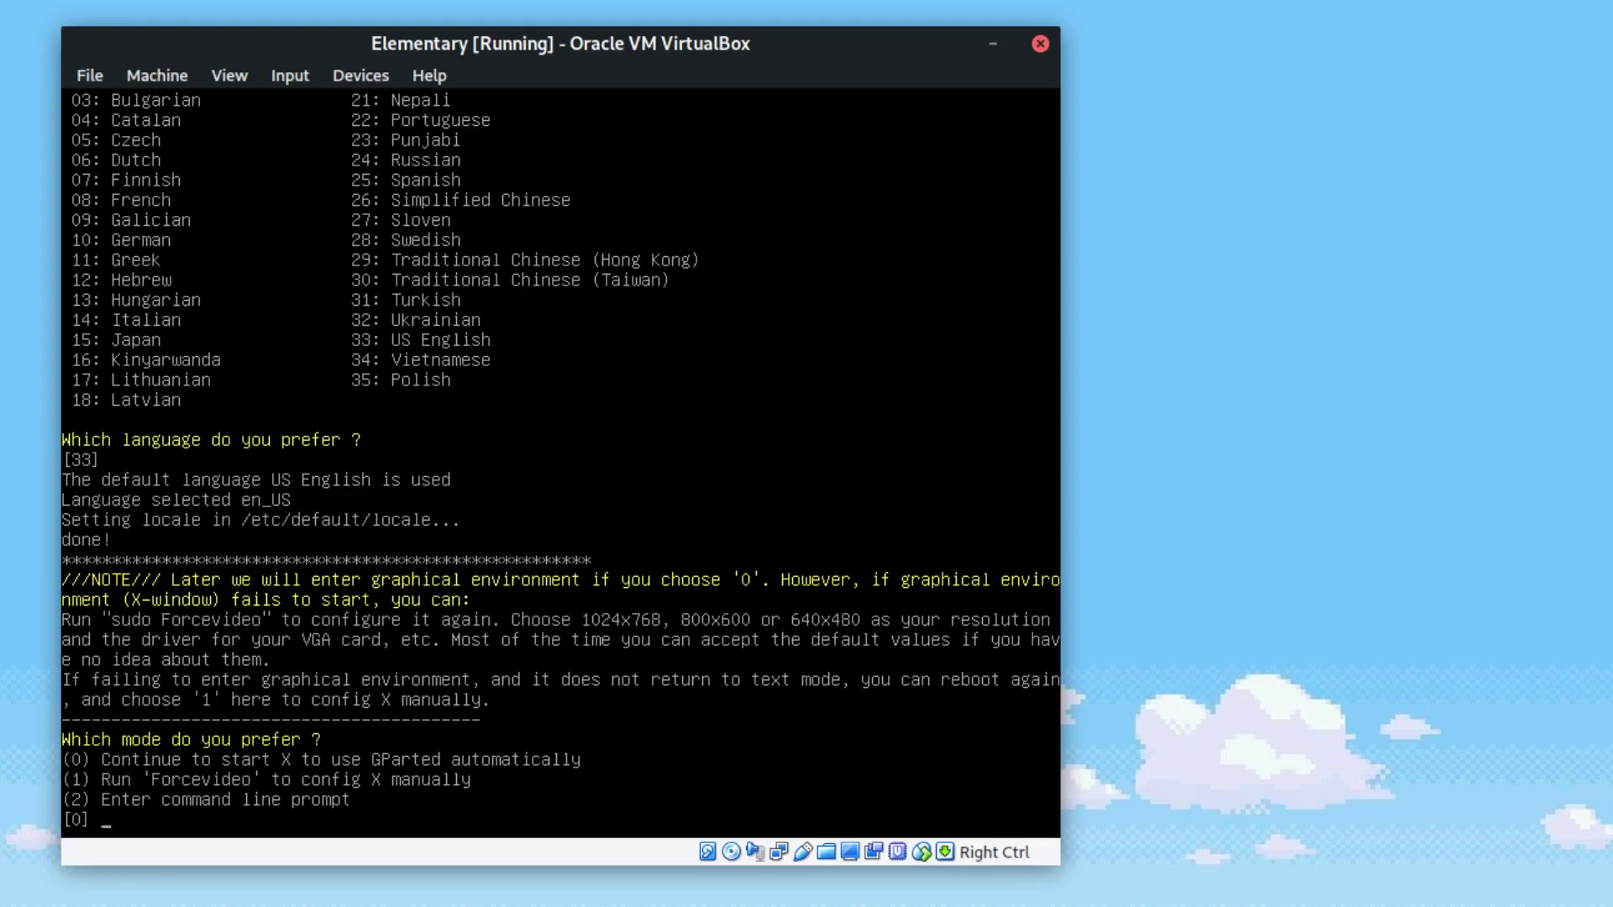
key(Return)
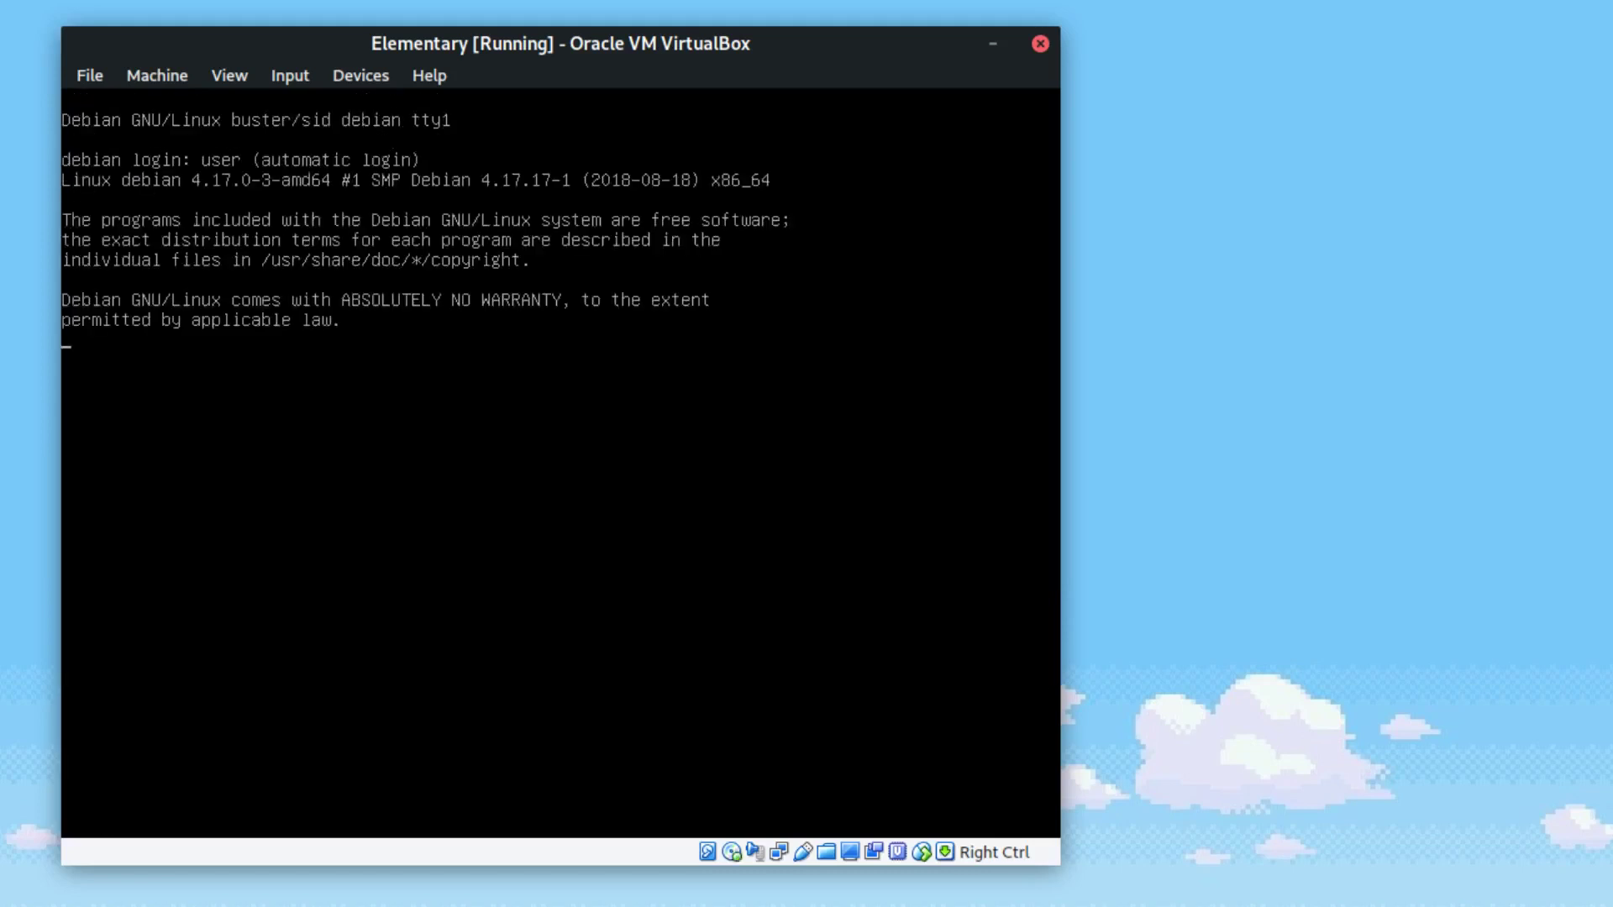
Step: Toggle VM fullscreen on and off, then move the GParted window off the desktop launchers
key(Control_R+f)
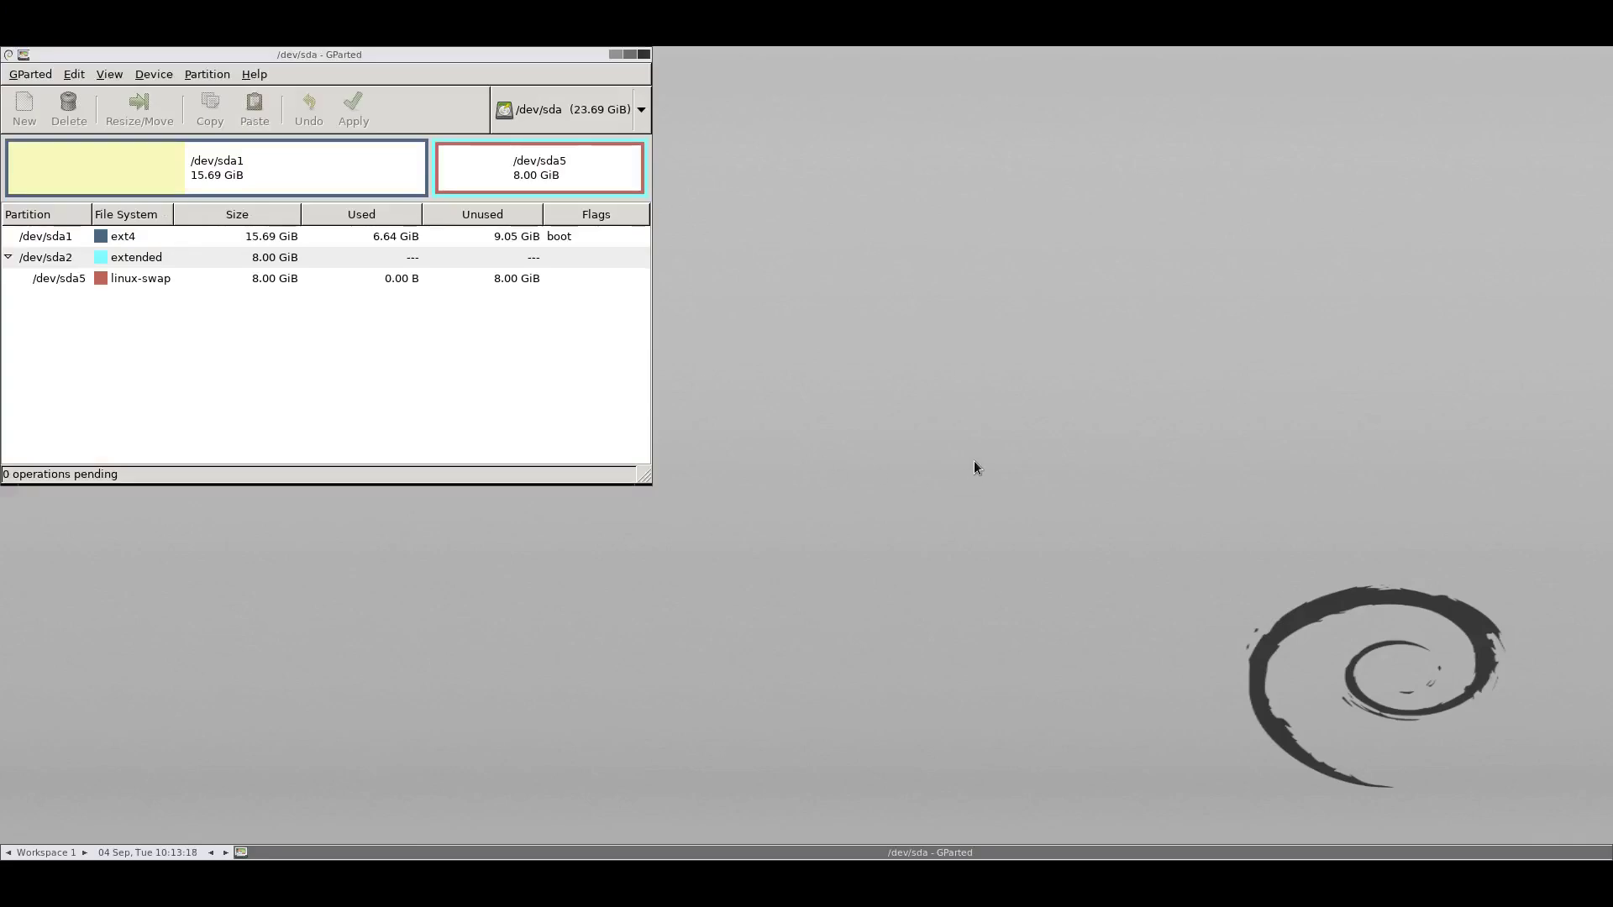
key(Control_R+f)
key(Control_R+f)
drag(394, 52, 484, 143)
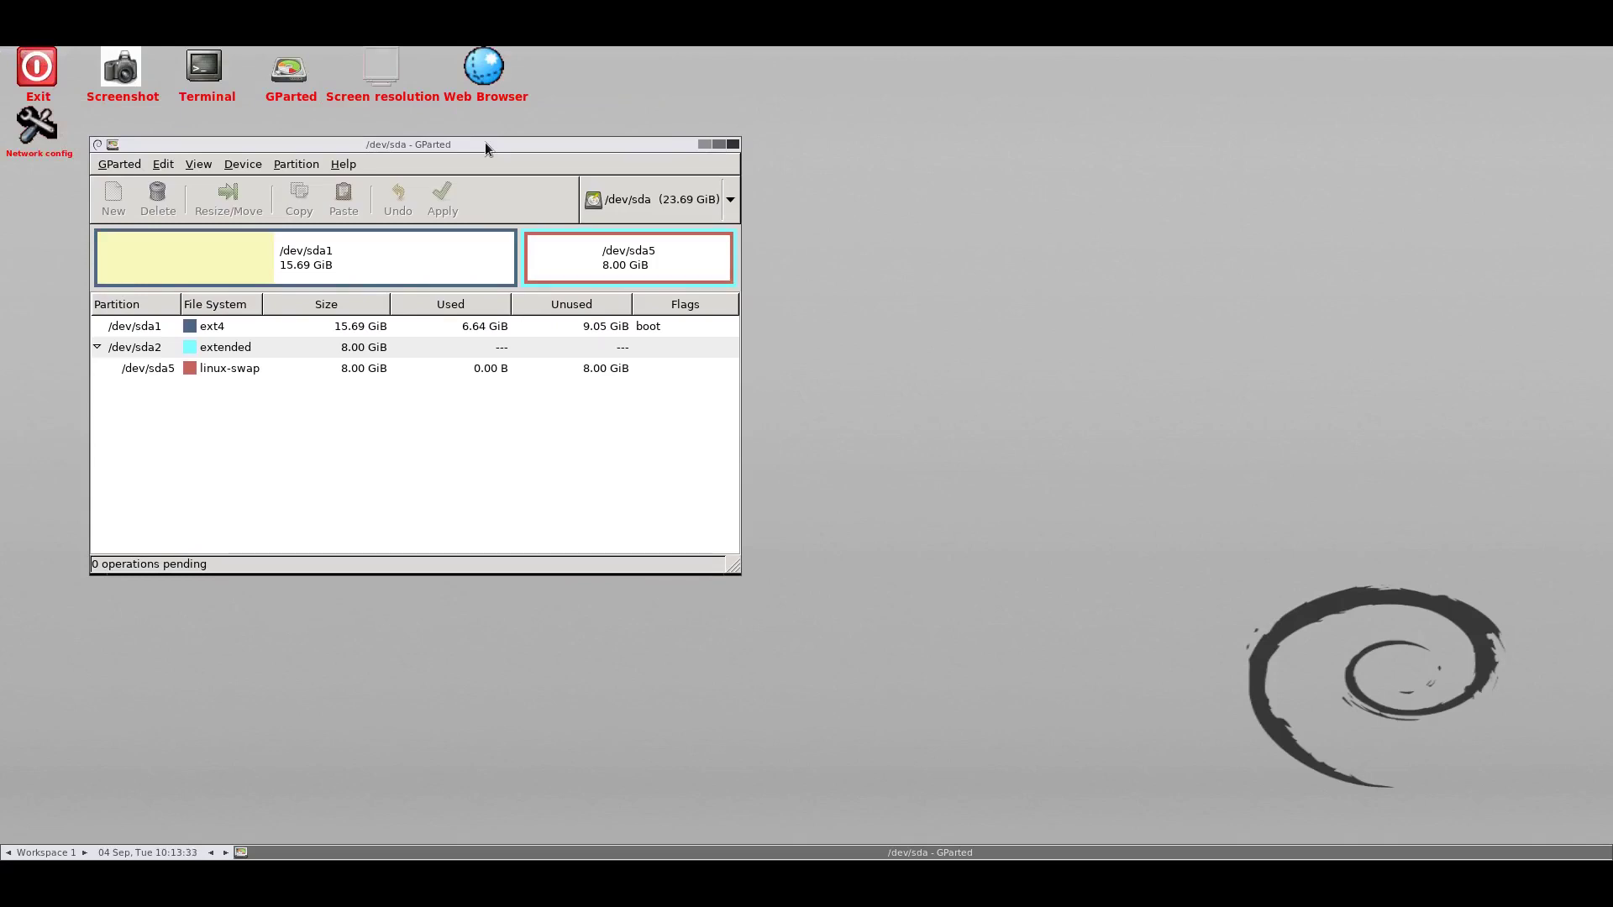
drag(485, 143, 623, 195)
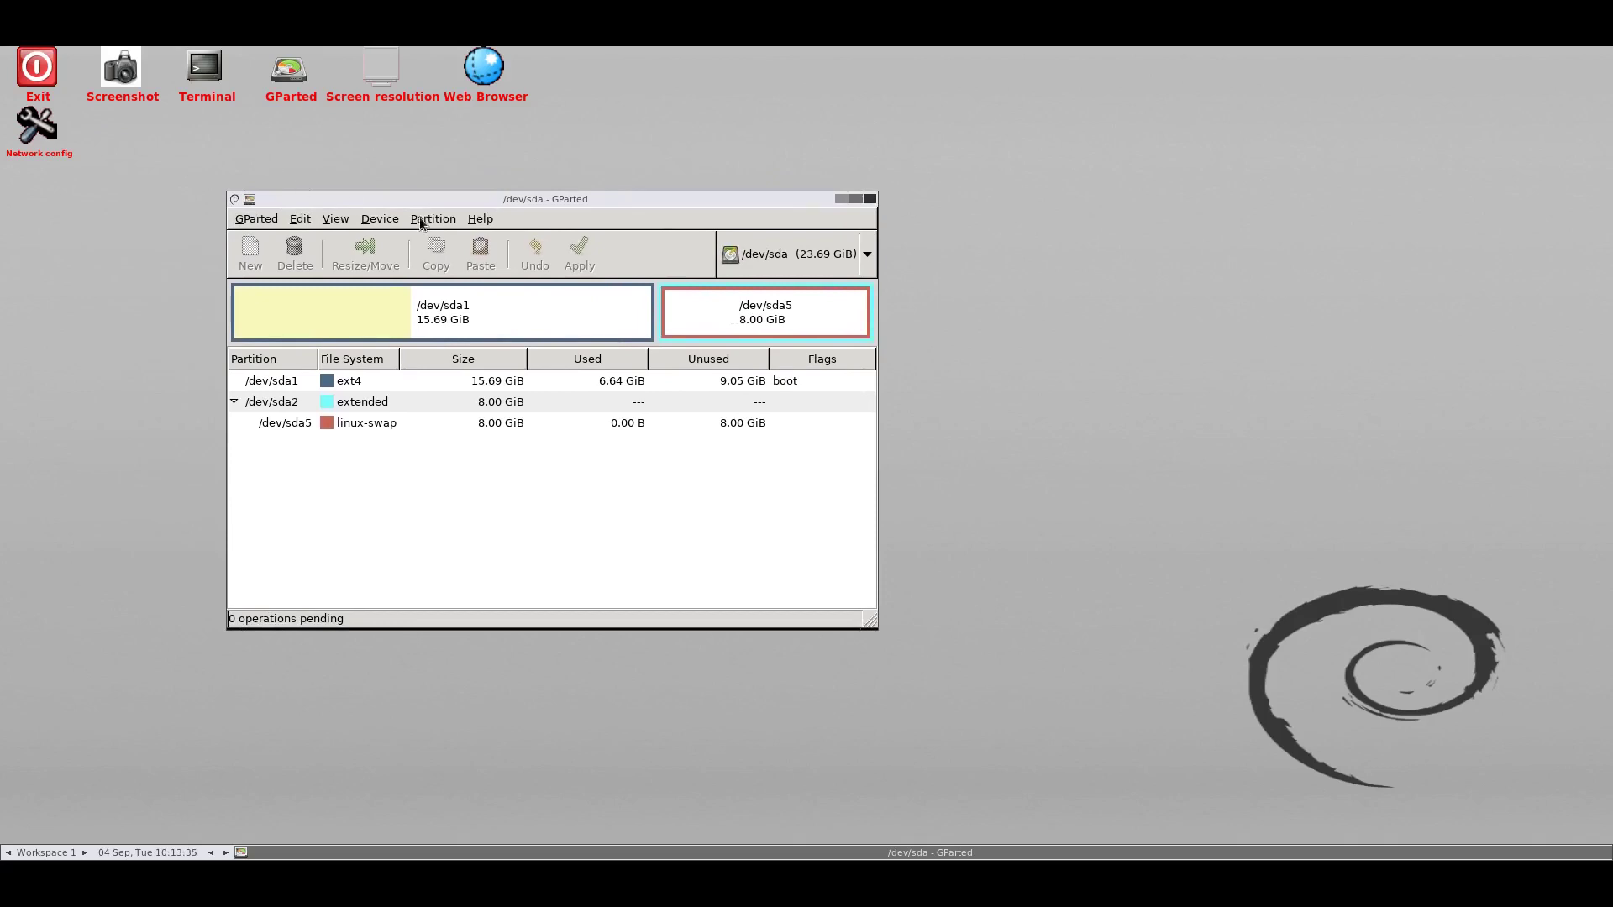
drag(425, 198, 319, 126)
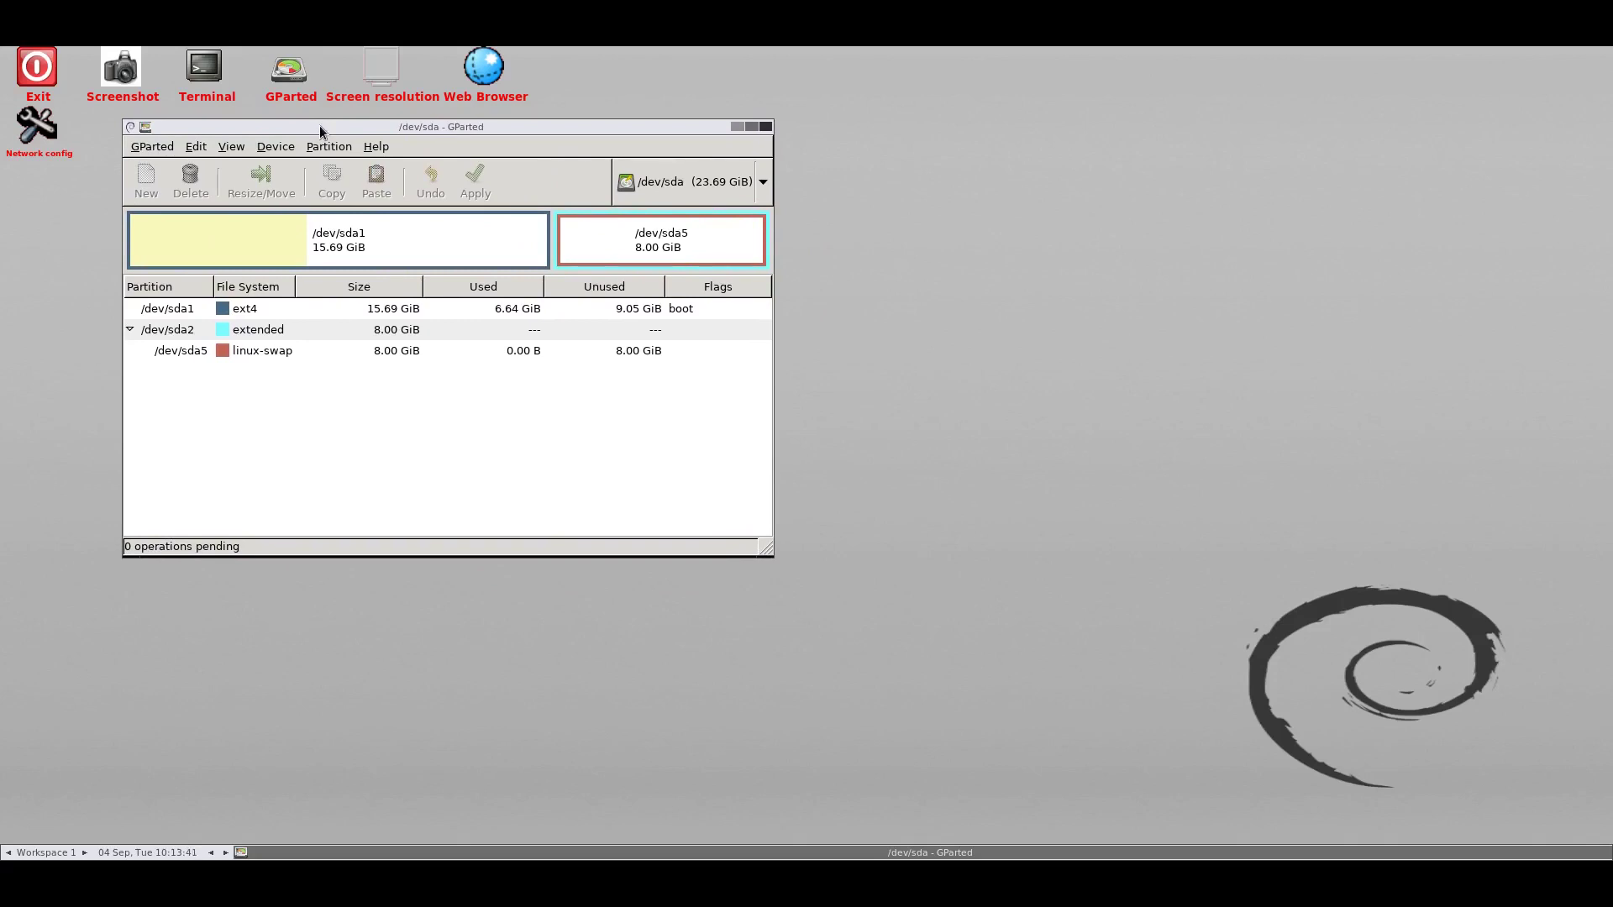
drag(319, 126, 372, 162)
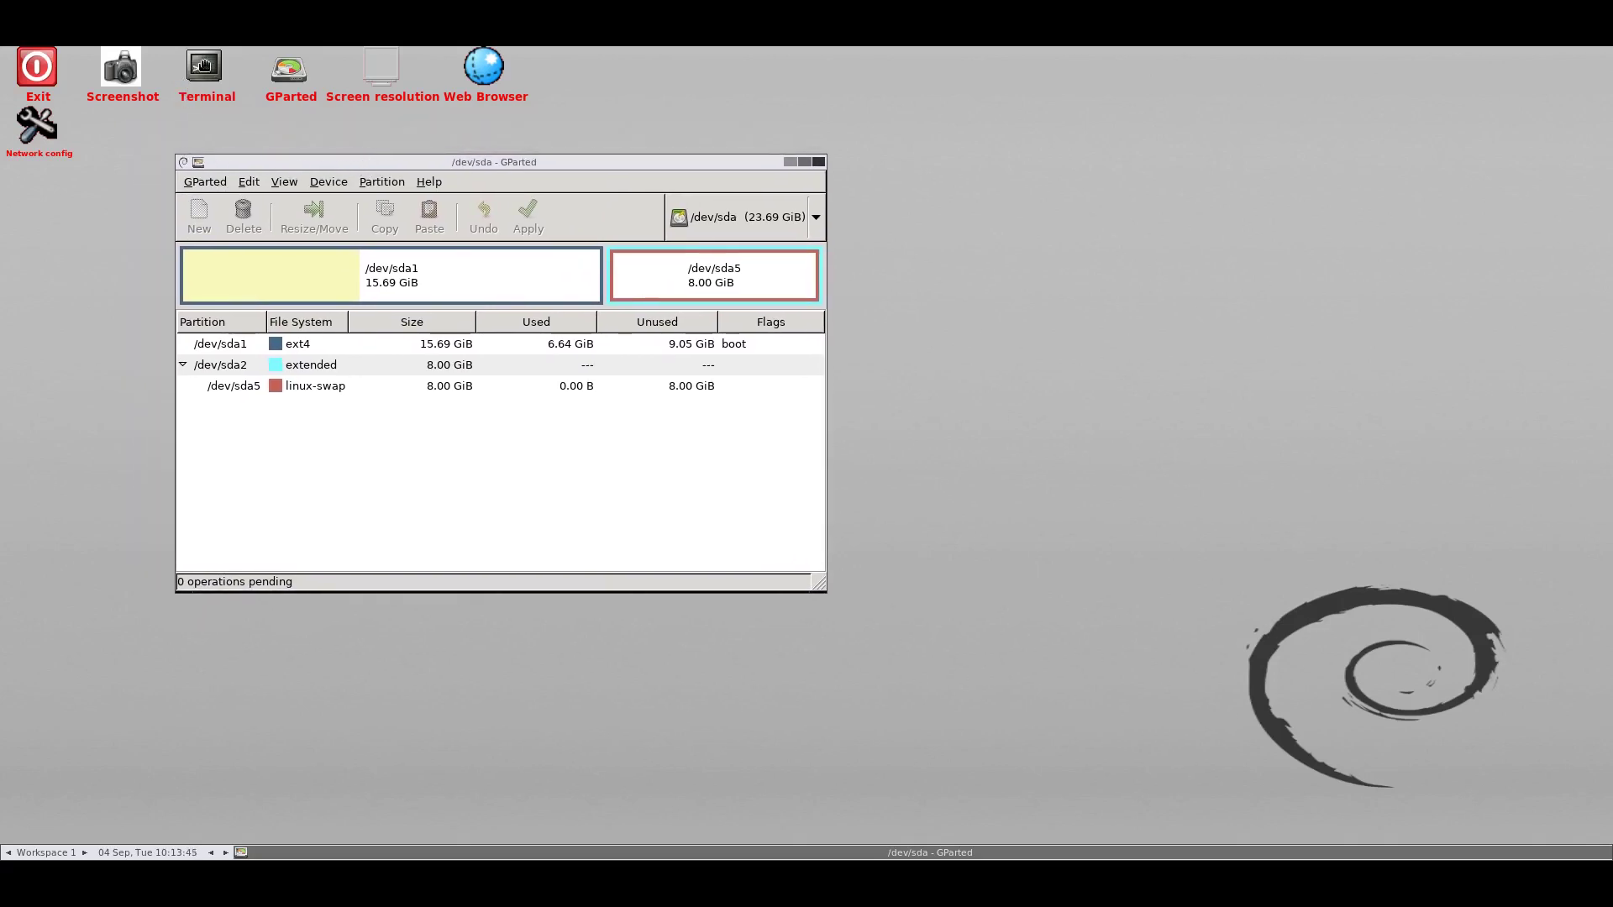
Step: Launch a terminal, enlarge its font, and run 'uname -a' to show the kernel version
double_click(201, 66)
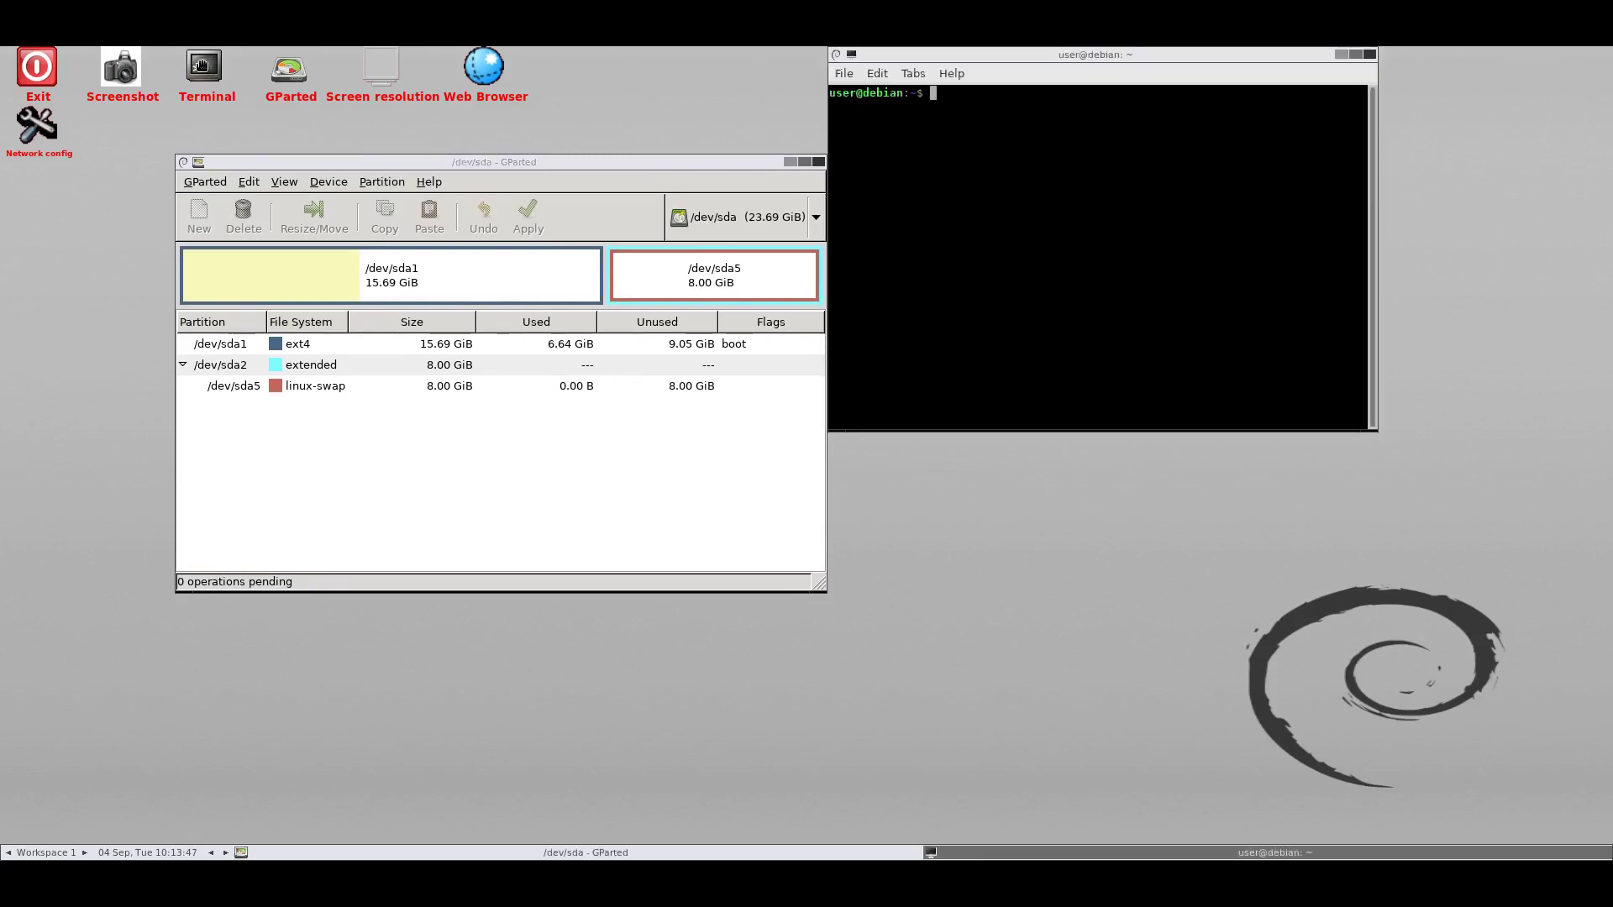
drag(971, 57, 241, 77)
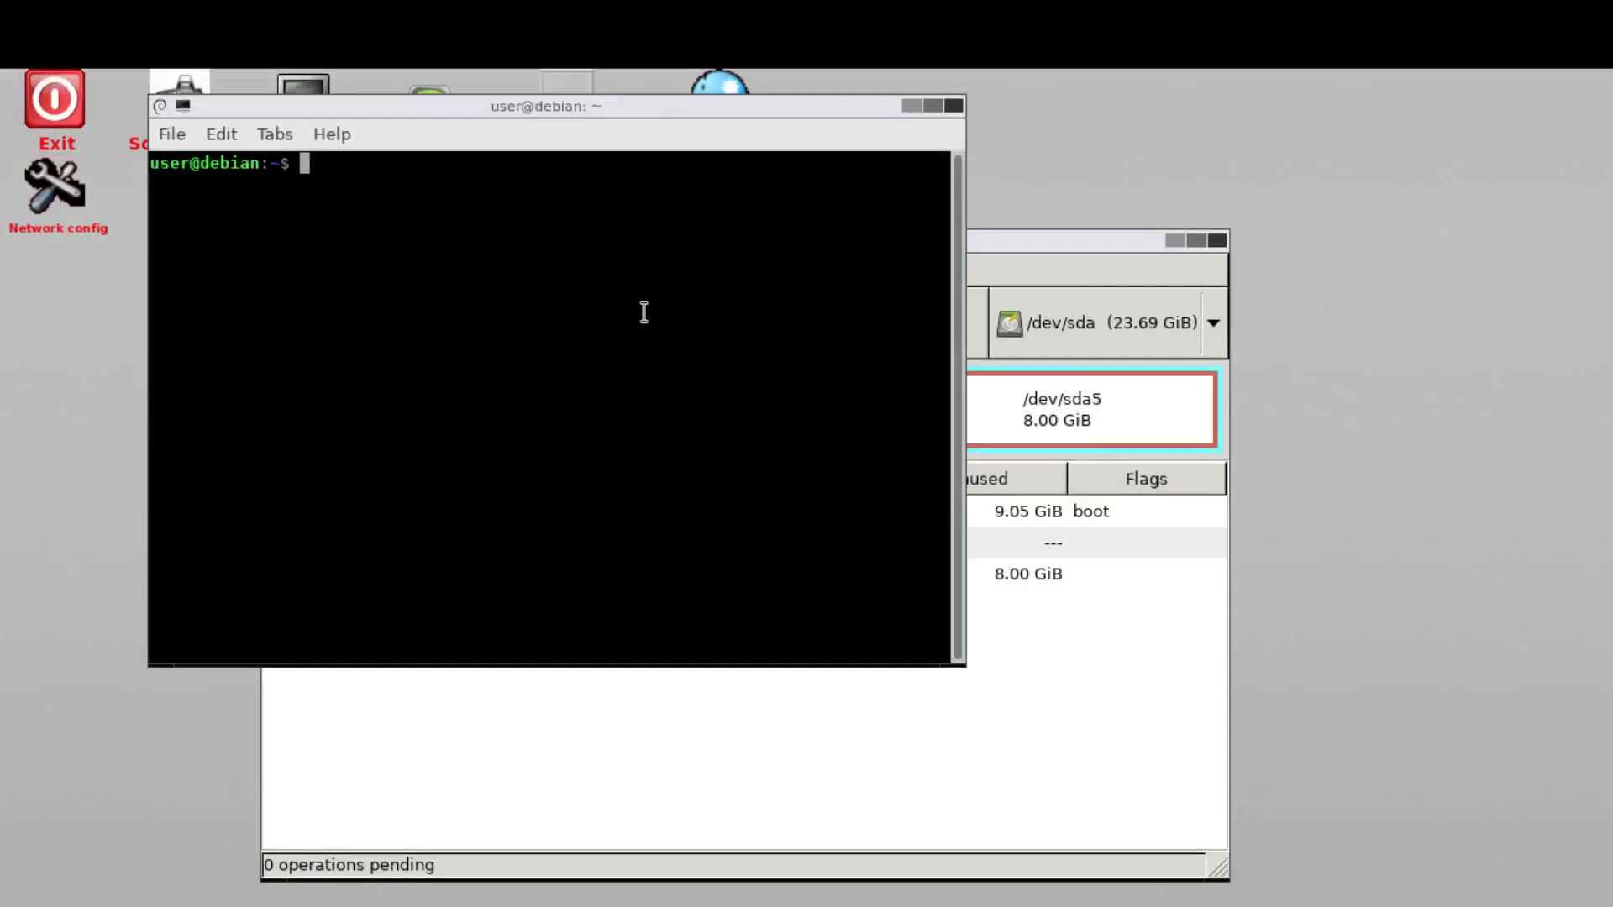
key(ctrl+plus)
text(uname -a)
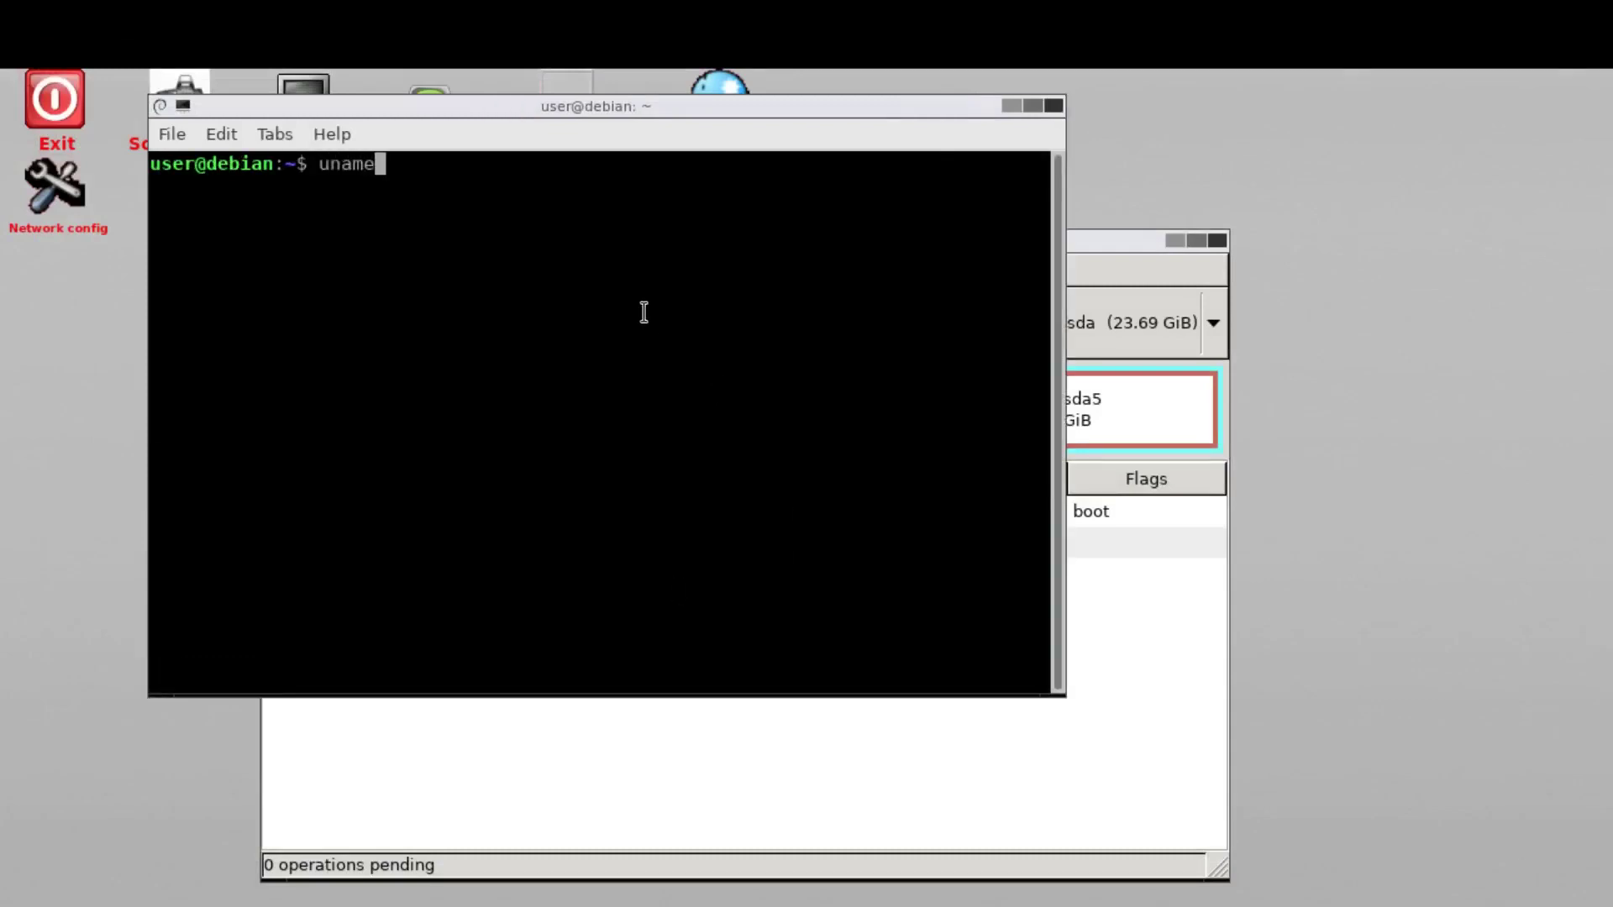
key(Return)
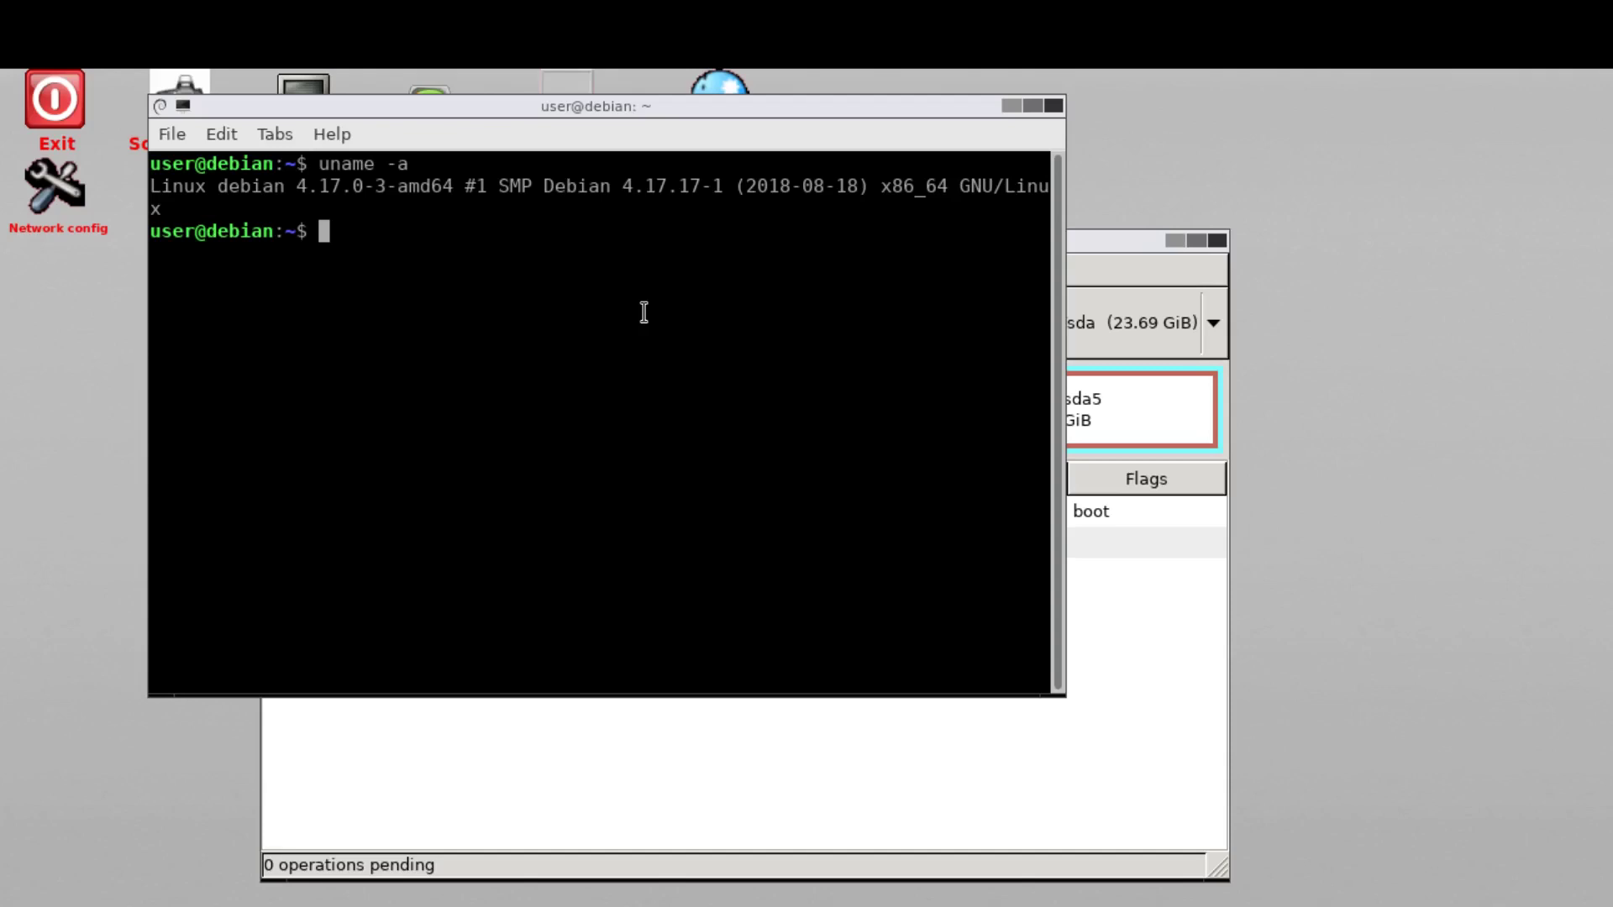
Step: Clear the terminal and run 'cat /etc/os-release' to show the Debian buster/sid details
key(ctrl+l)
drag(495, 102, 389, 101)
text(c)
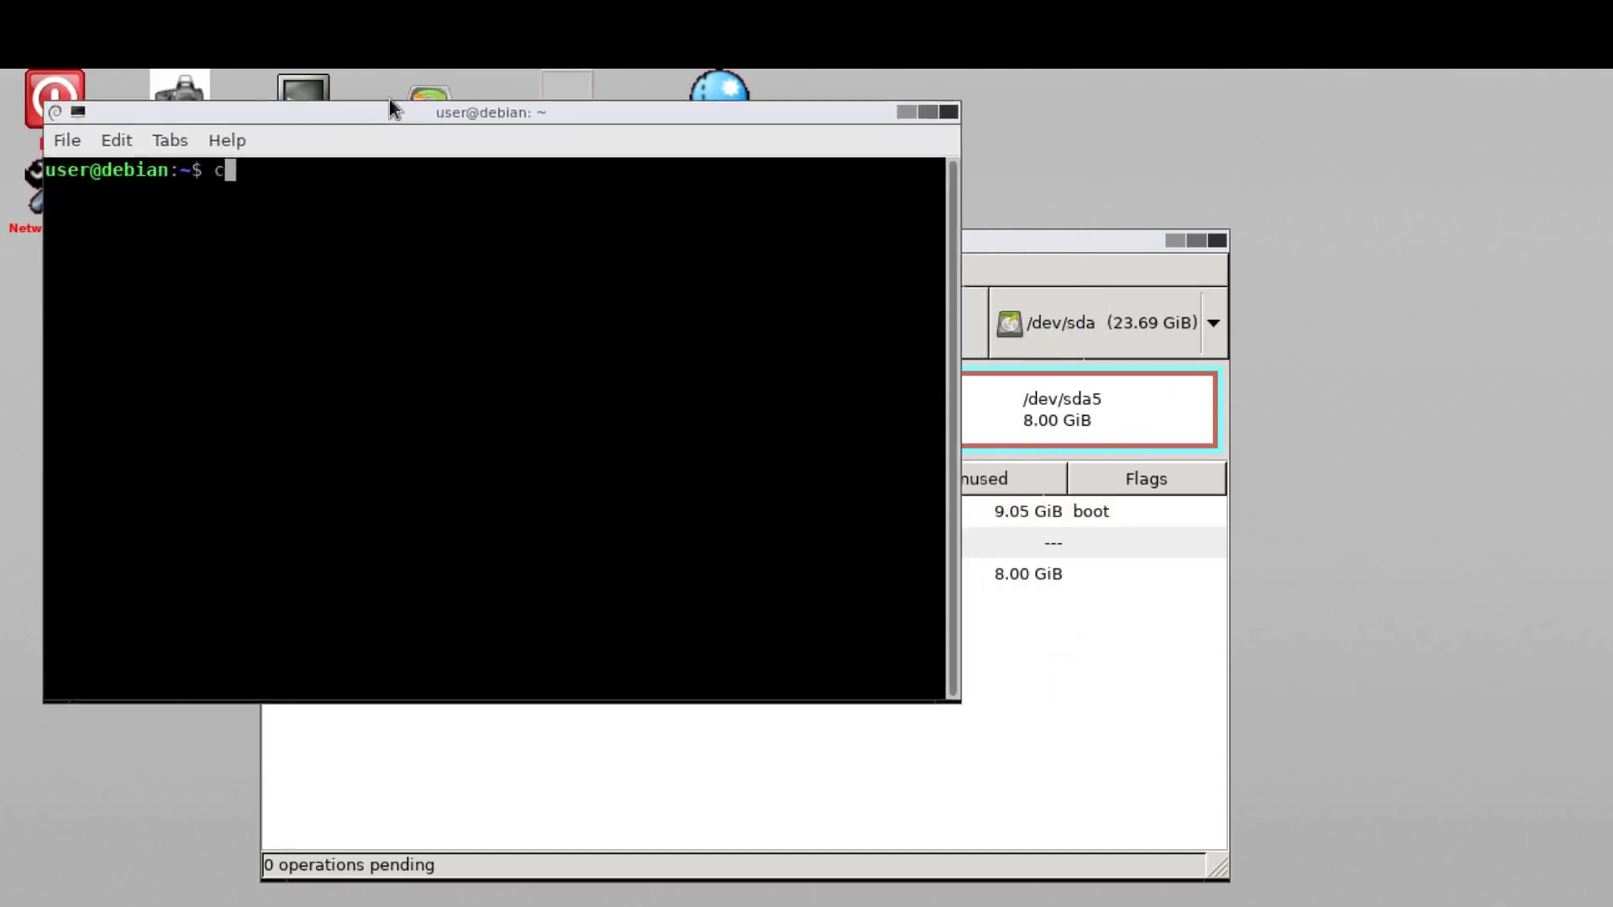
text(at /etc/os)
key(Tab)
key(Return)
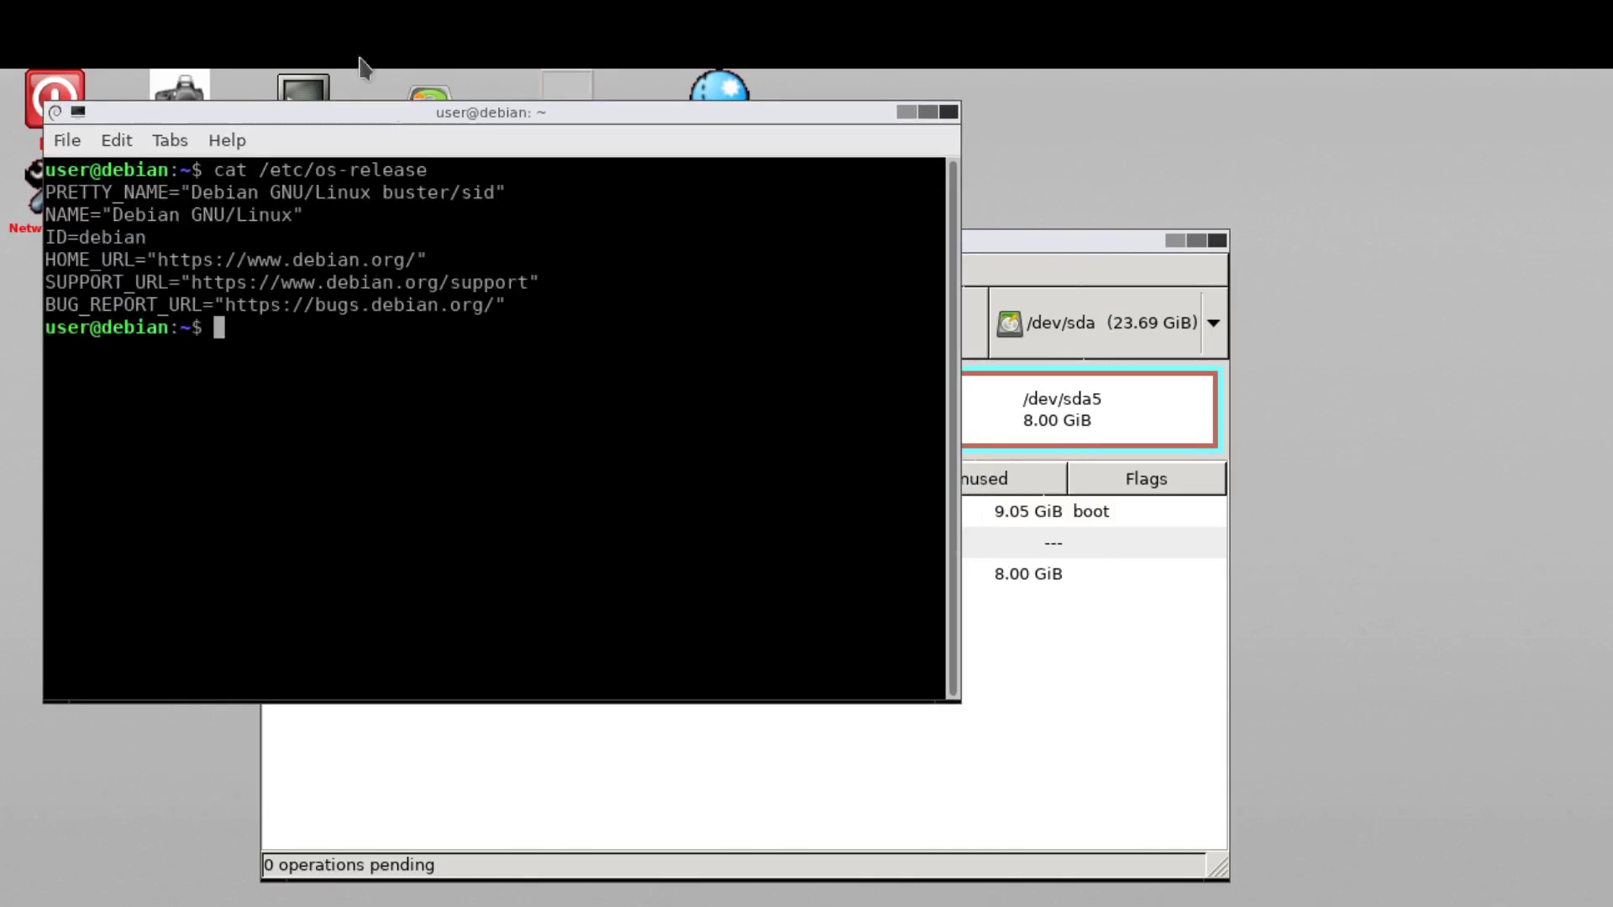
drag(417, 106, 521, 245)
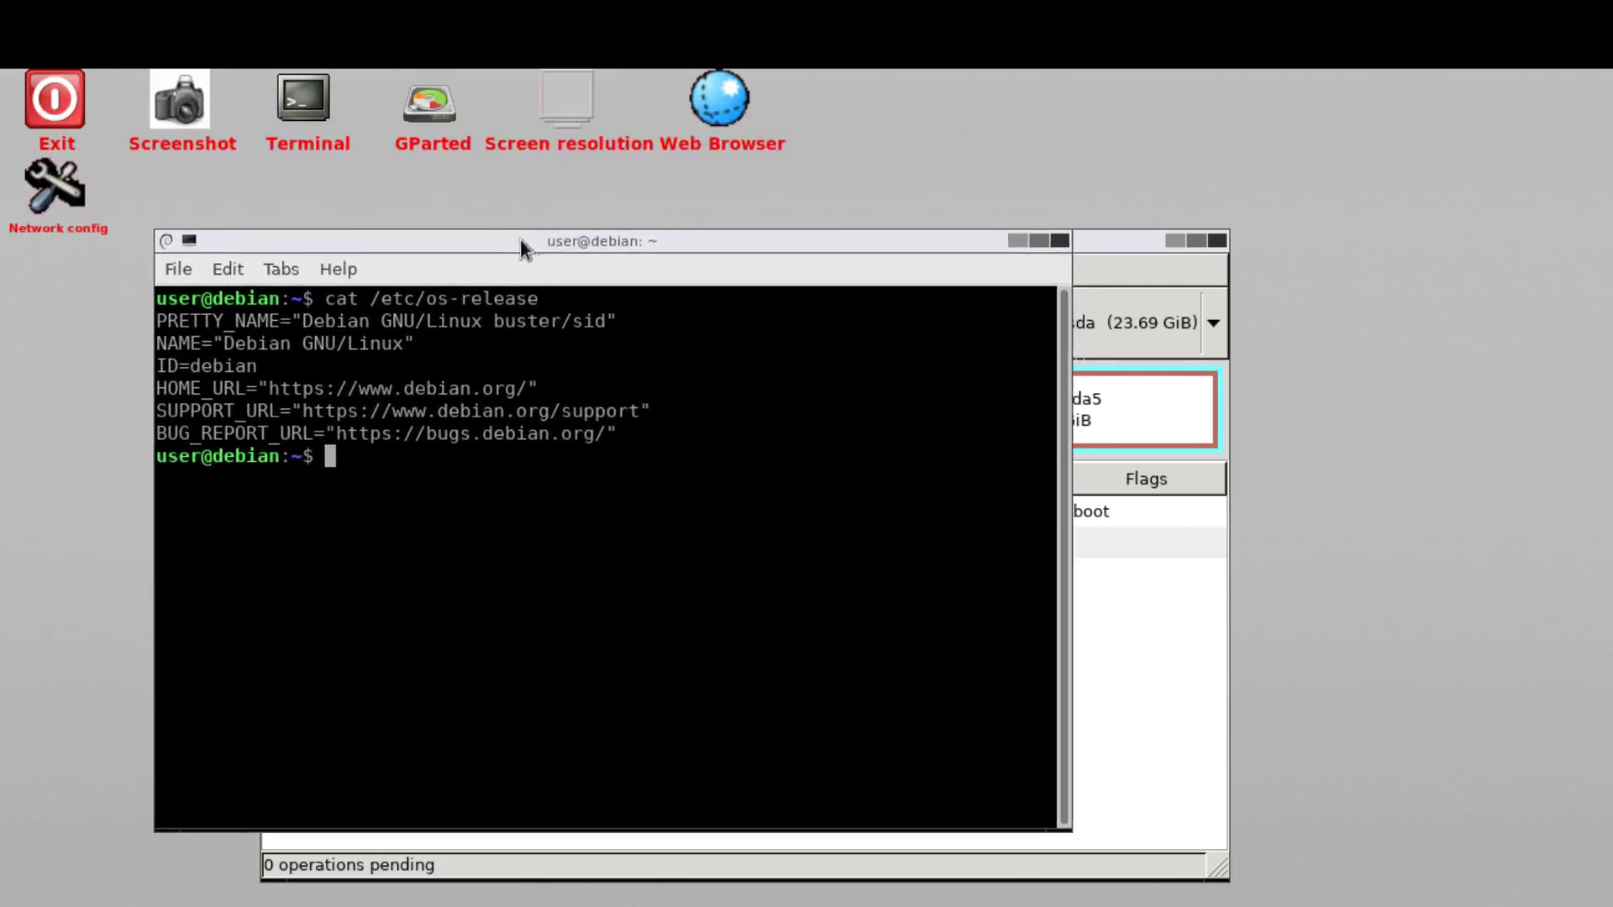
Step: Configure the network with DHCP using the Network config tool
double_click(63, 187)
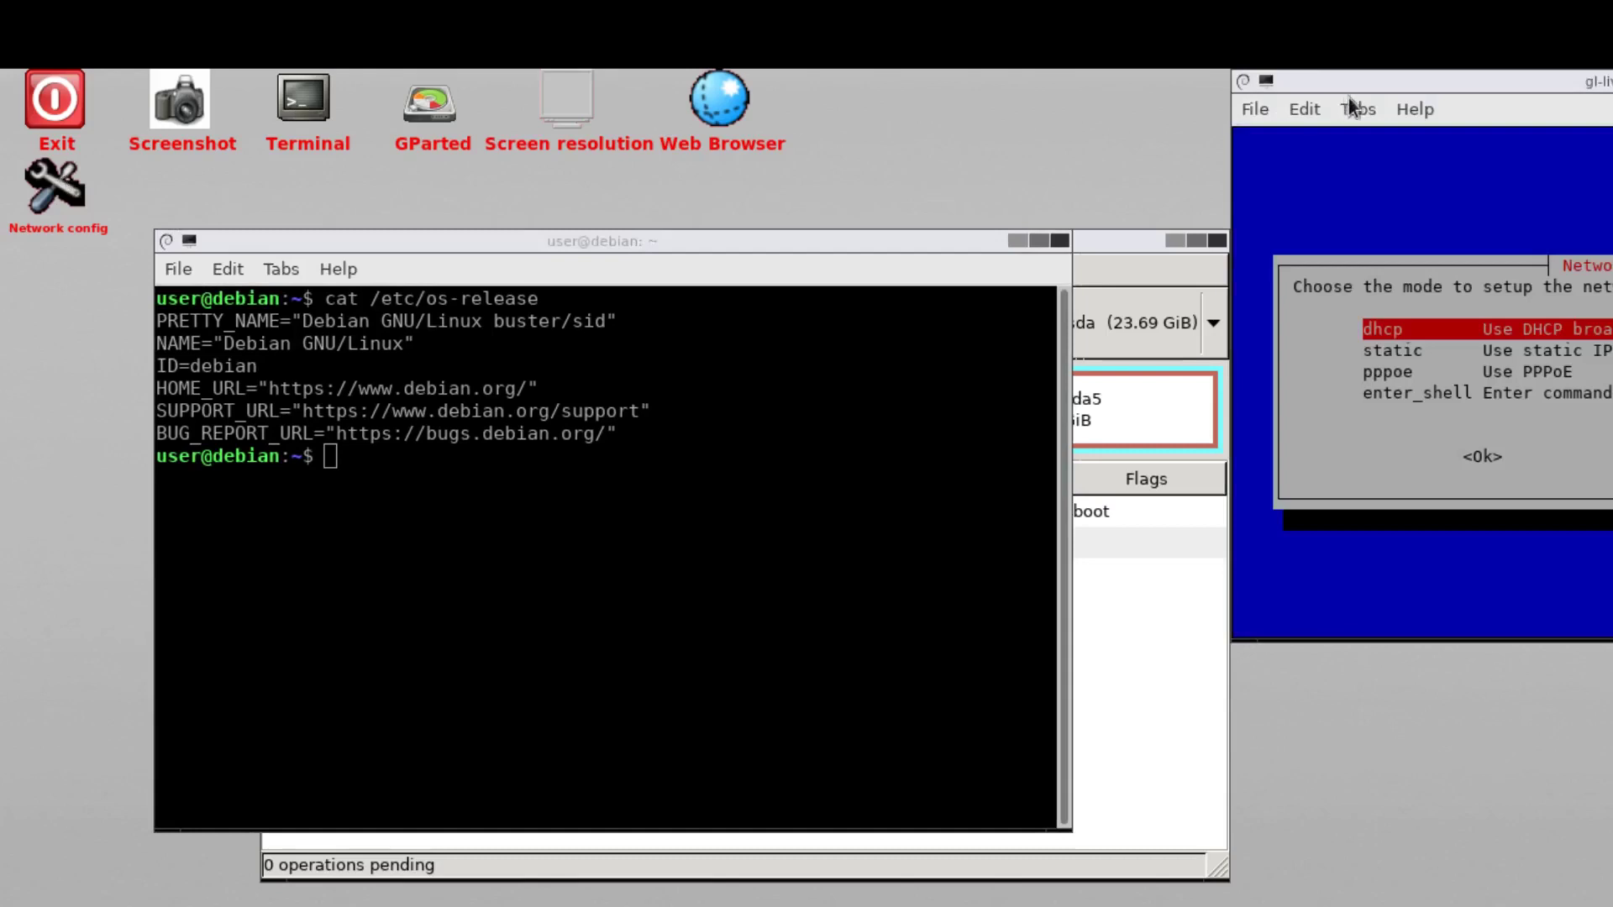
drag(1353, 93, 289, 140)
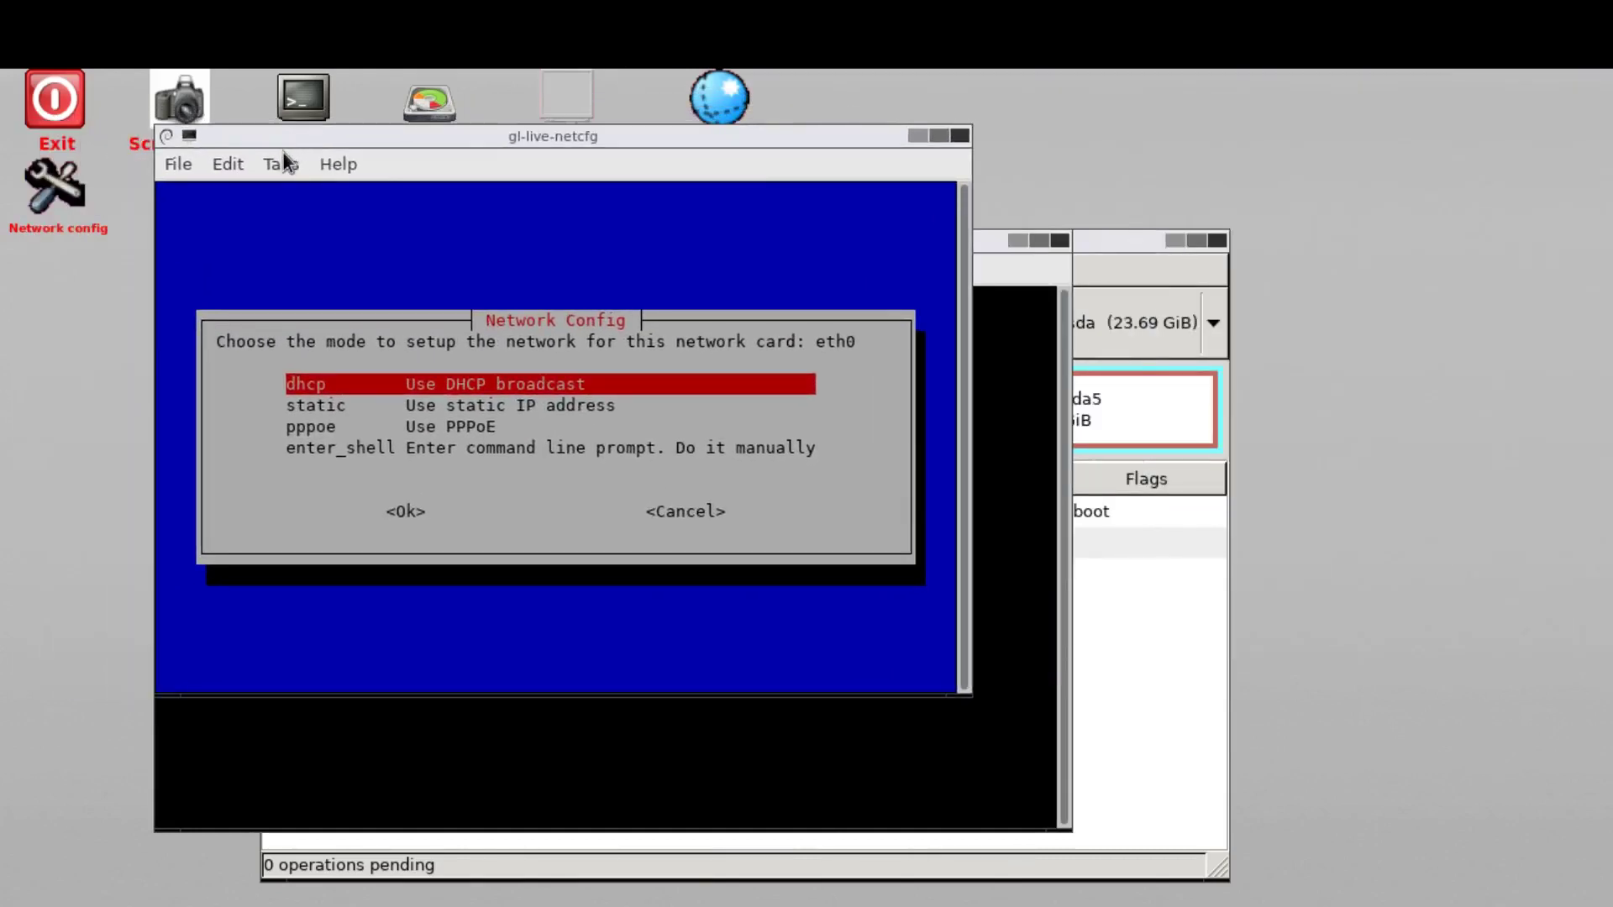
key(Return)
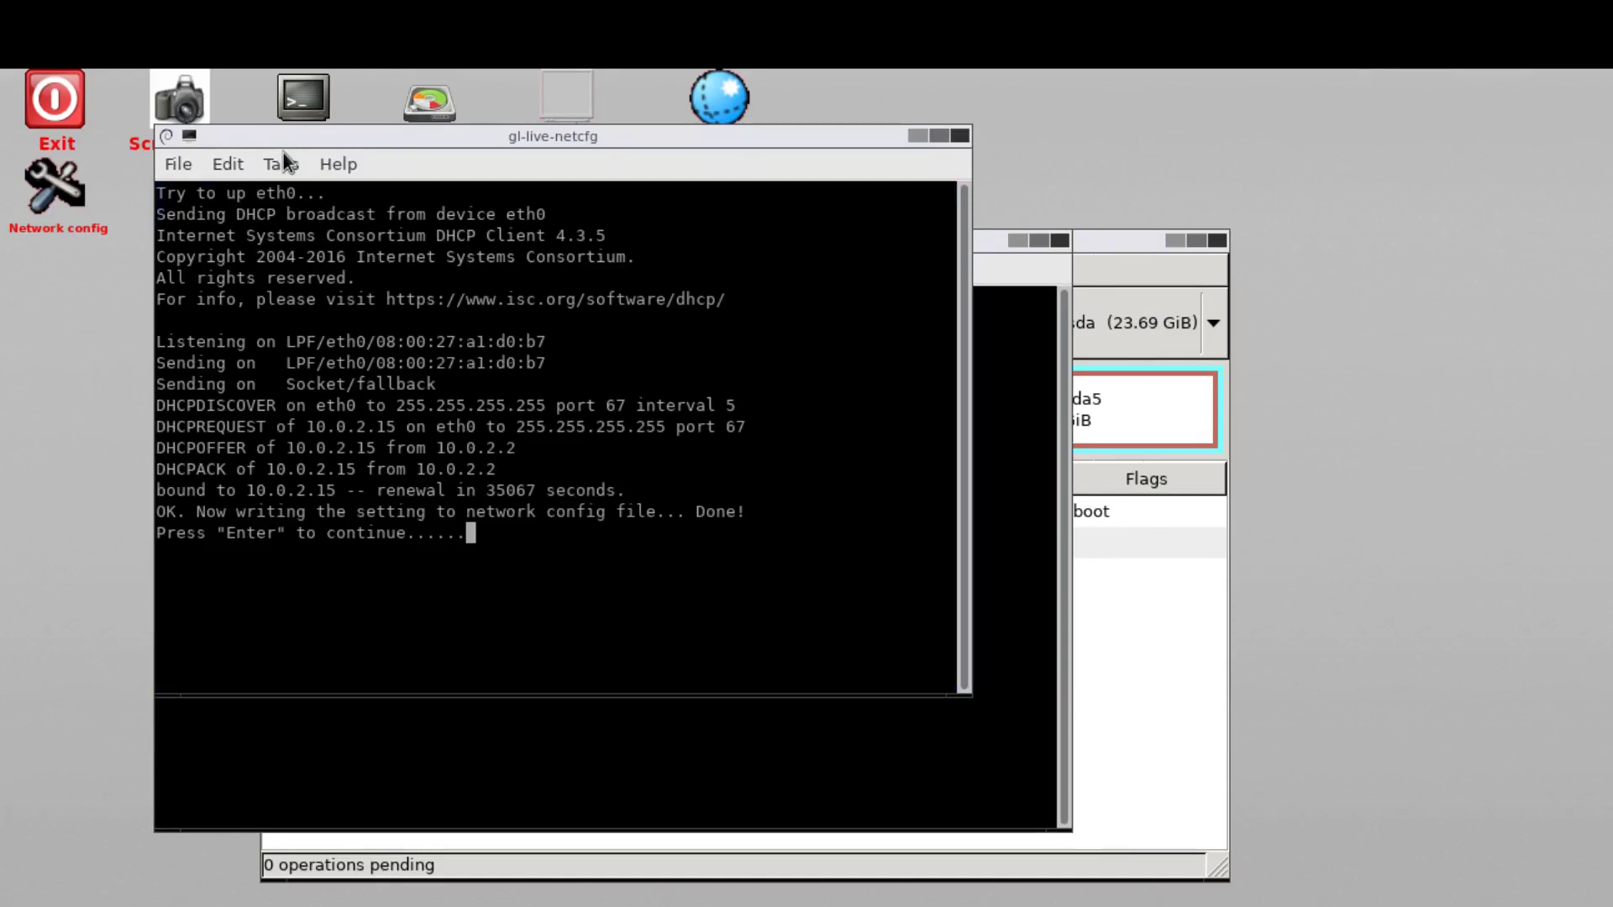
key(Return)
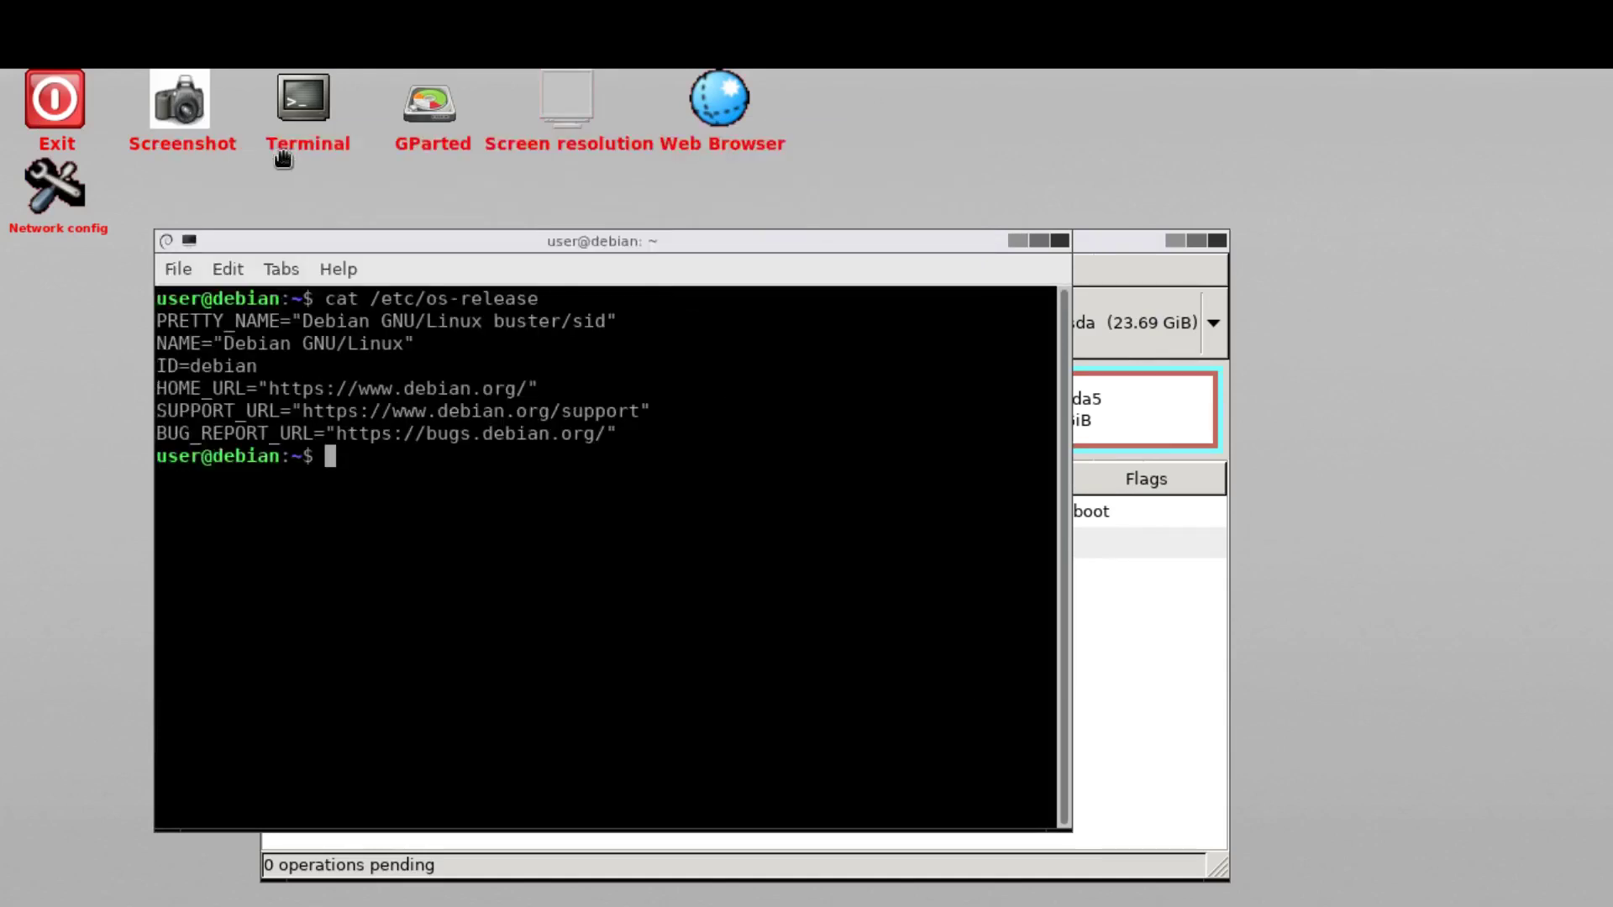
Step: Run 'sudo apt-get update' in the terminal, then close the terminal window
text(sudo apt-get update)
key(Return)
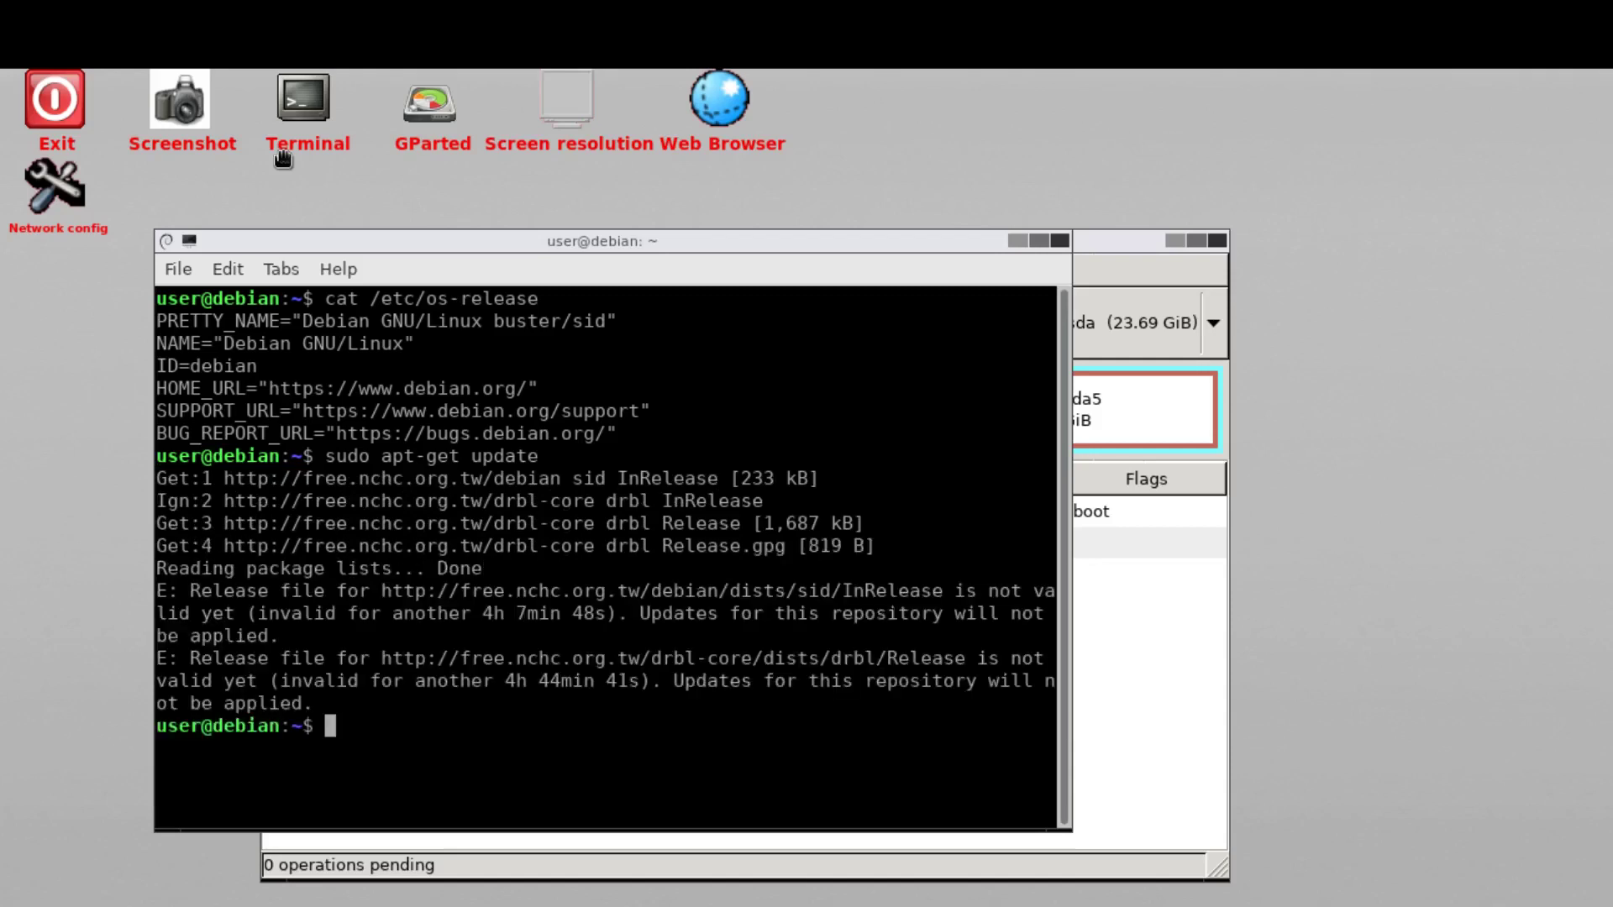
click(1060, 241)
drag(1047, 245, 966, 210)
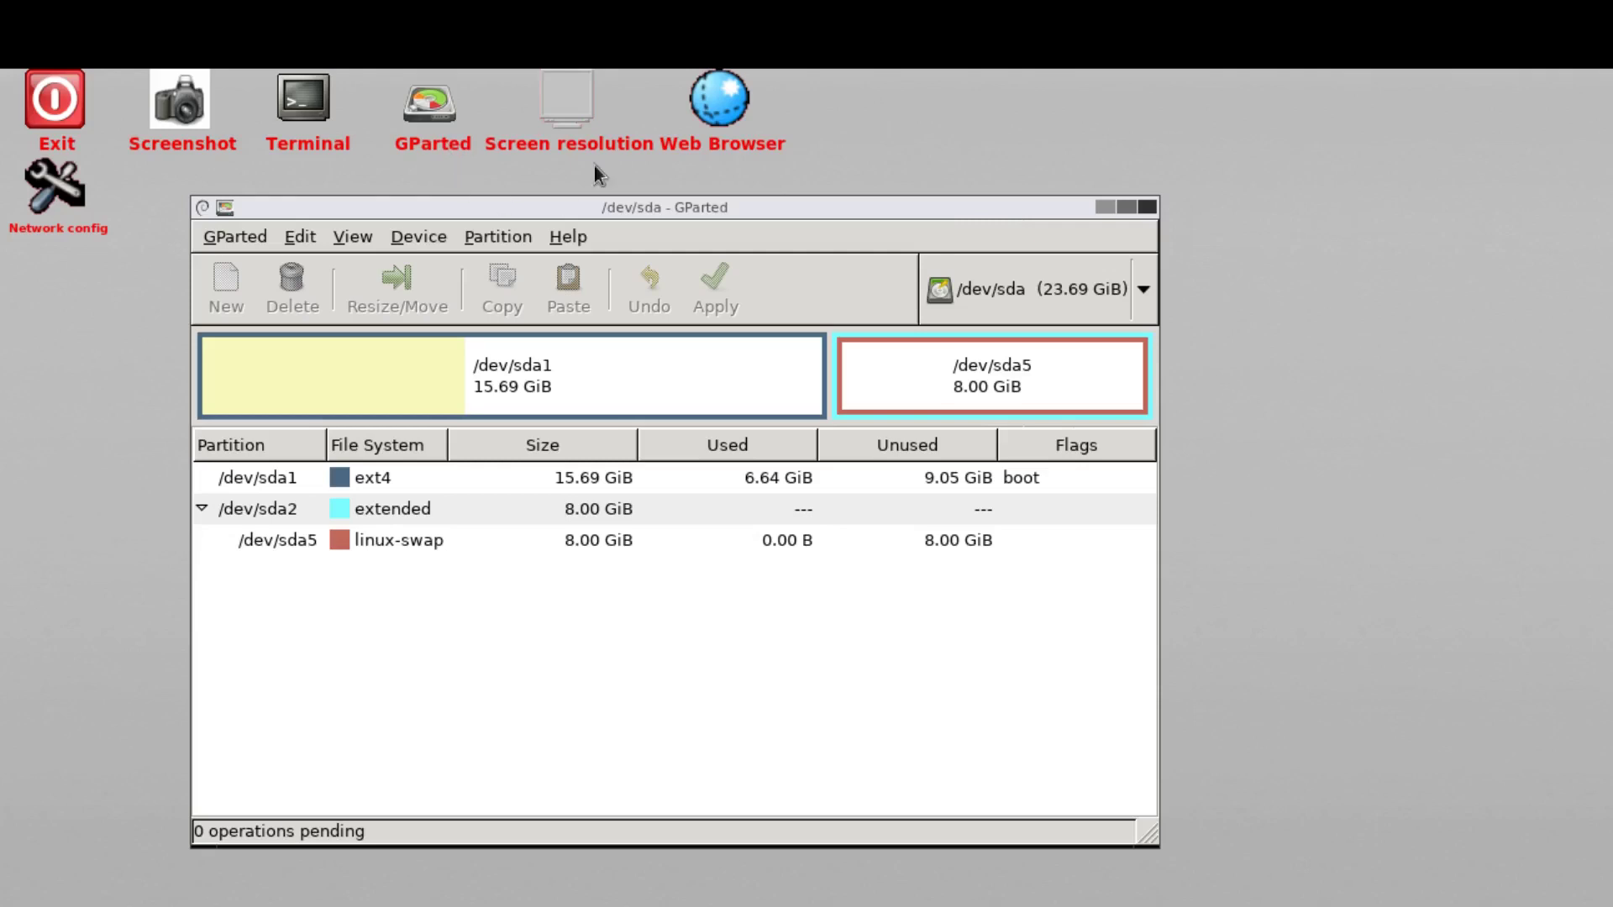
click(560, 116)
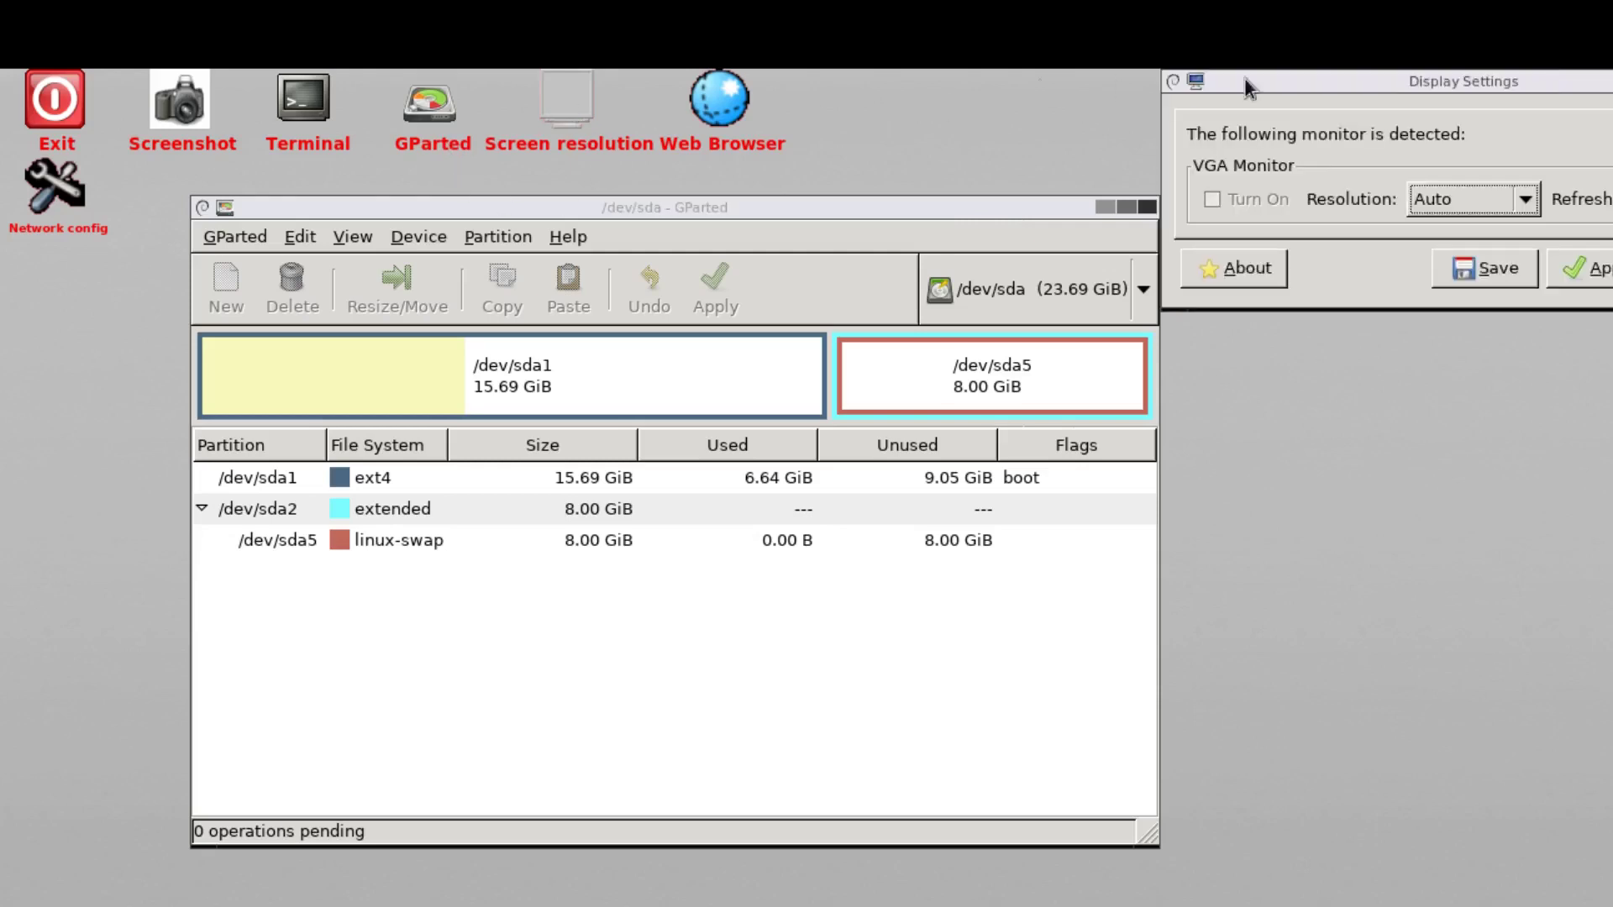
drag(1243, 77, 322, 149)
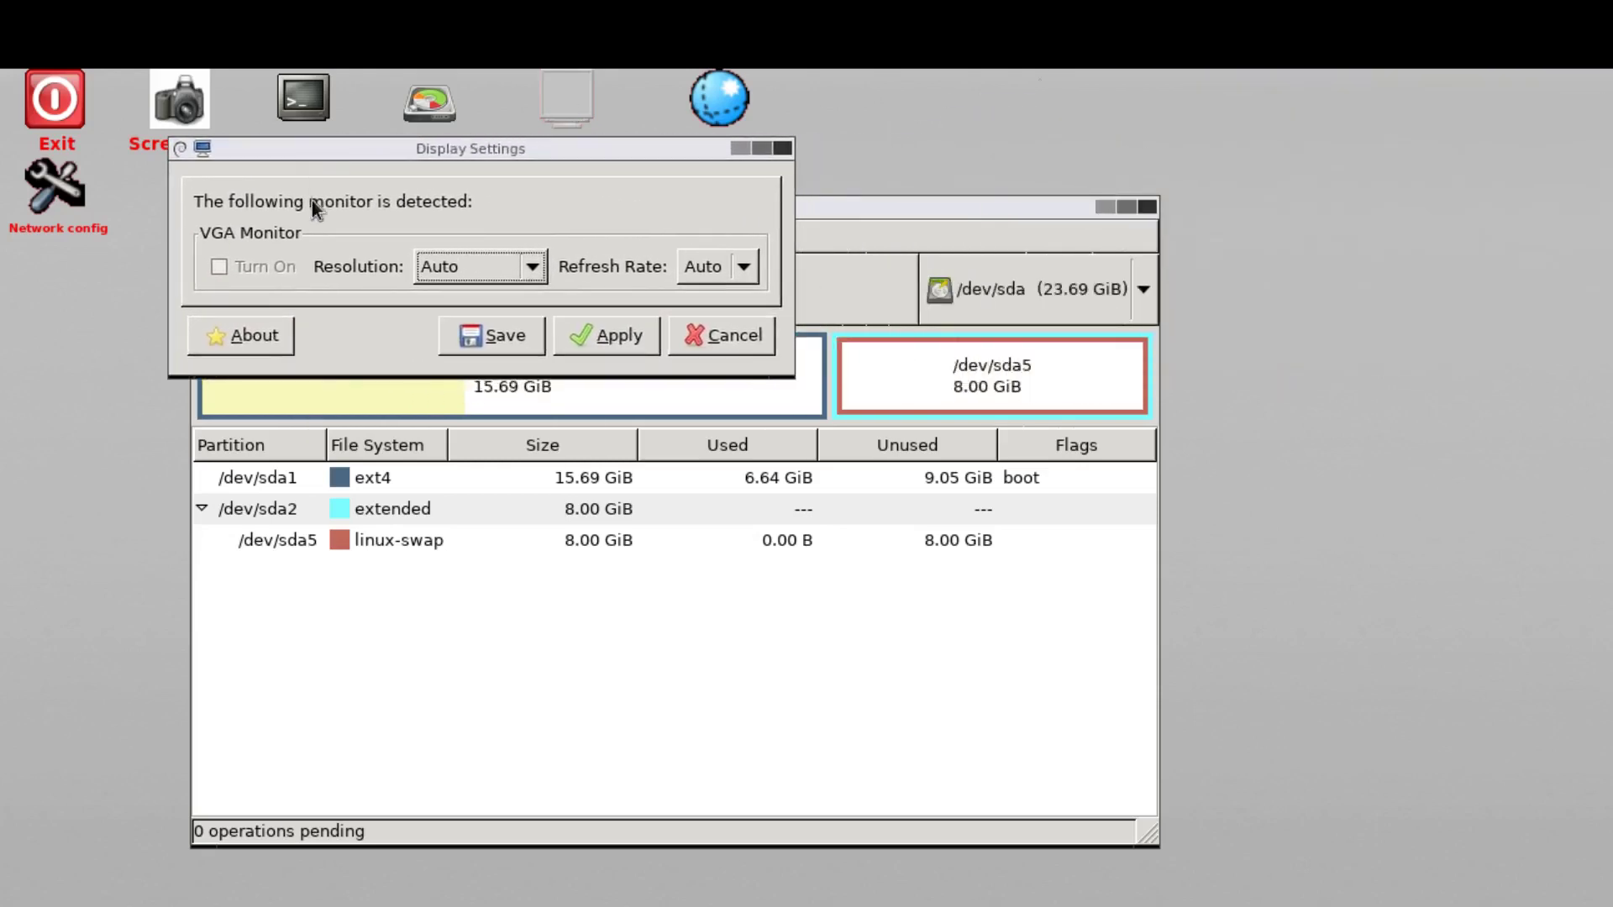
click(536, 269)
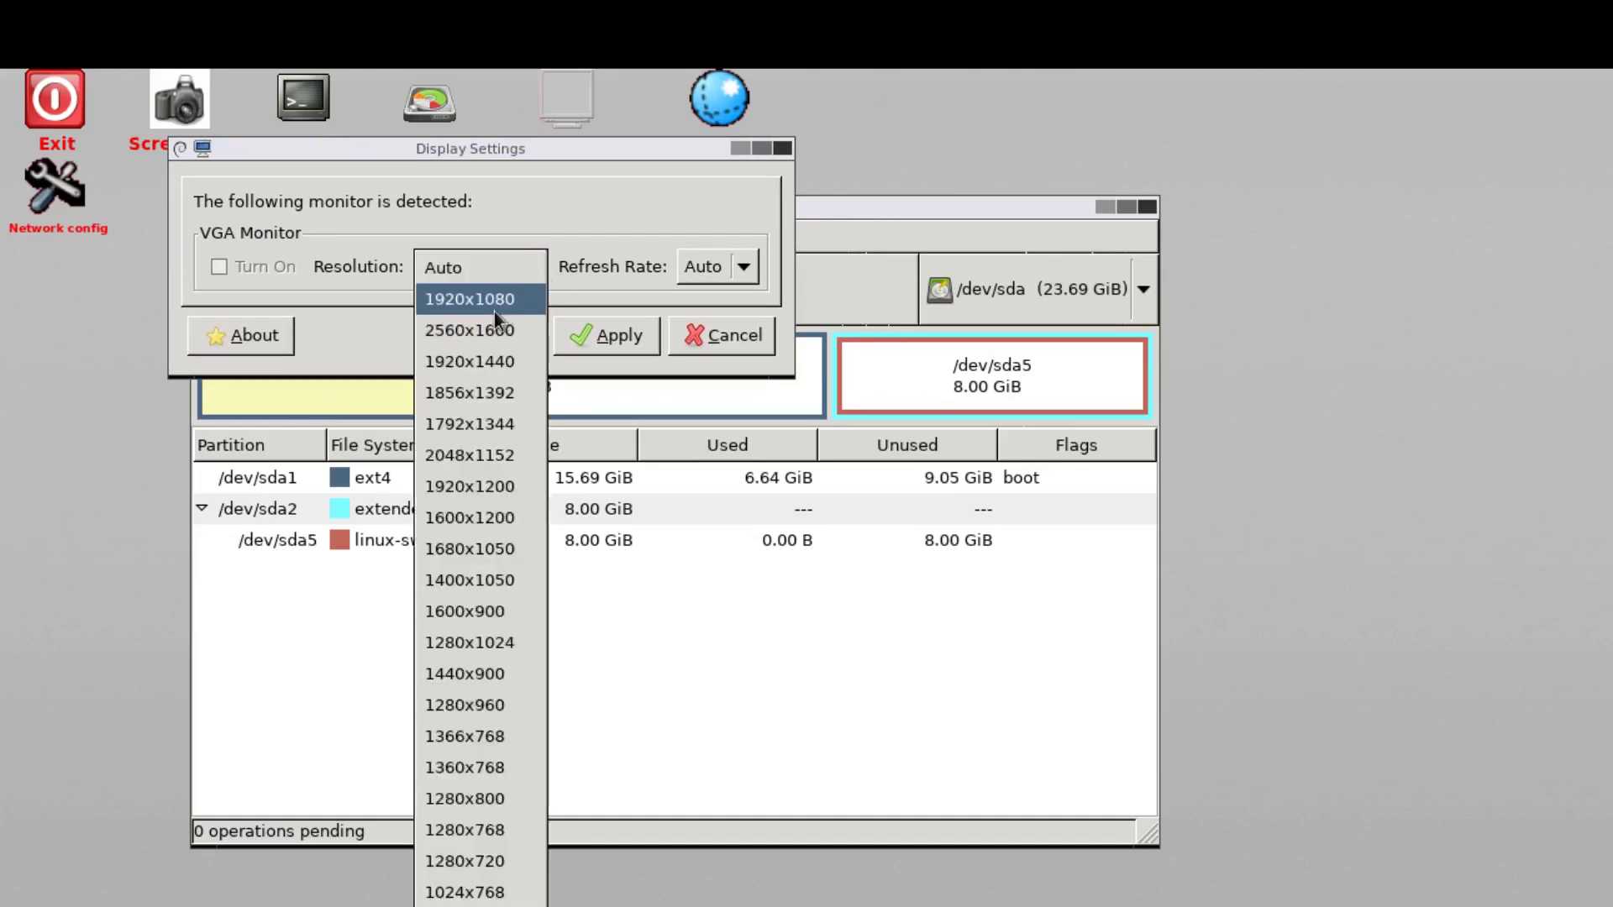
click(563, 210)
click(721, 336)
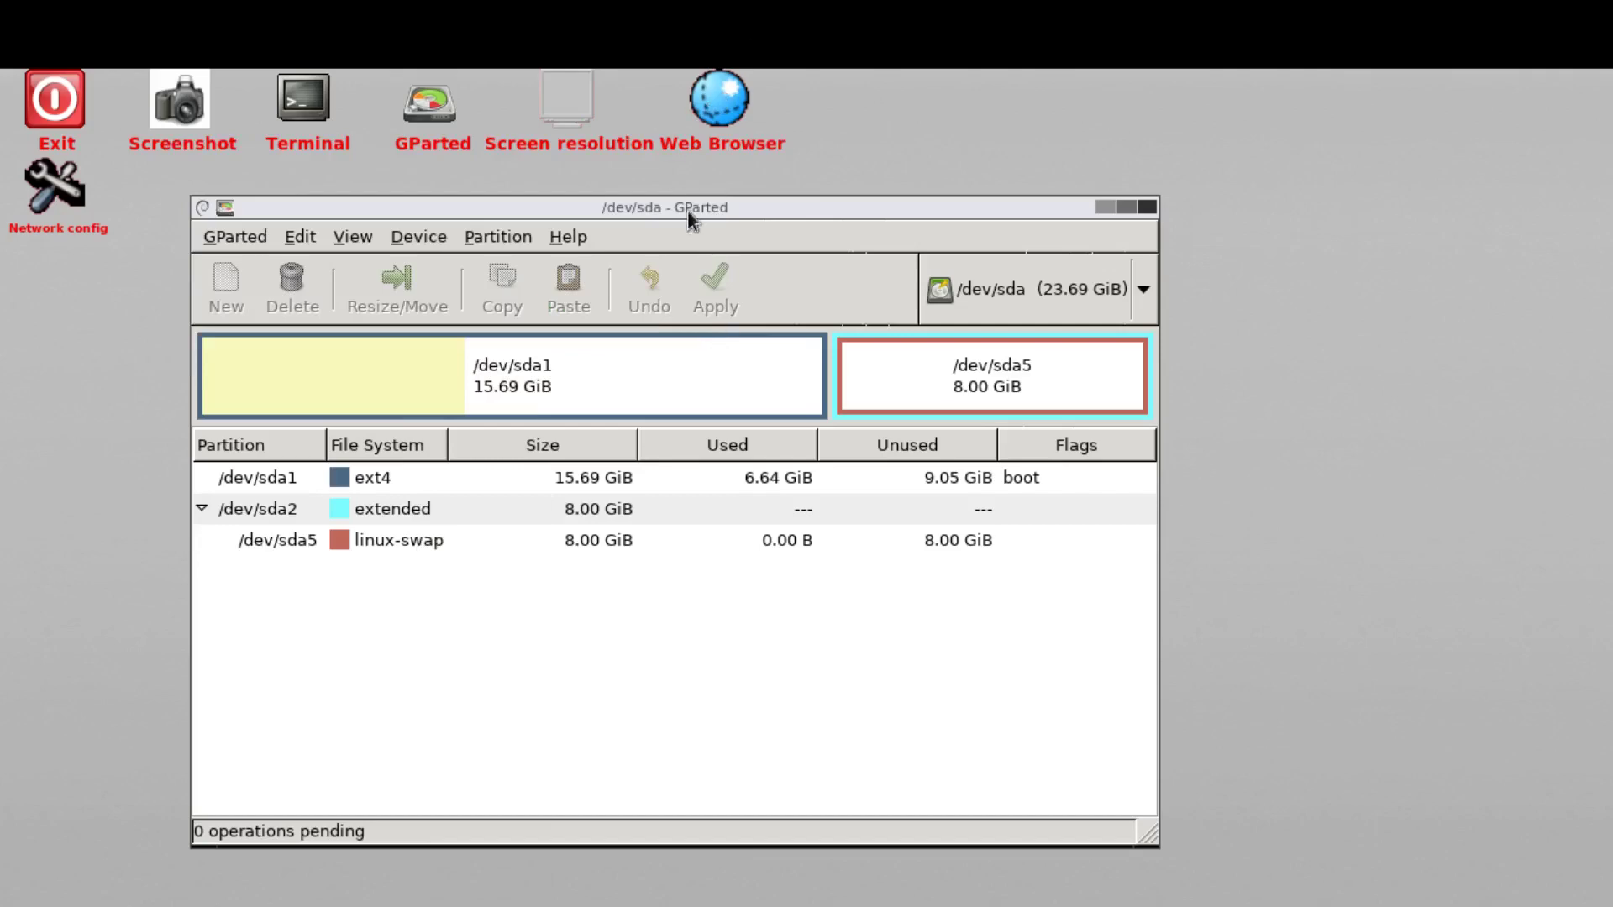
double_click(720, 113)
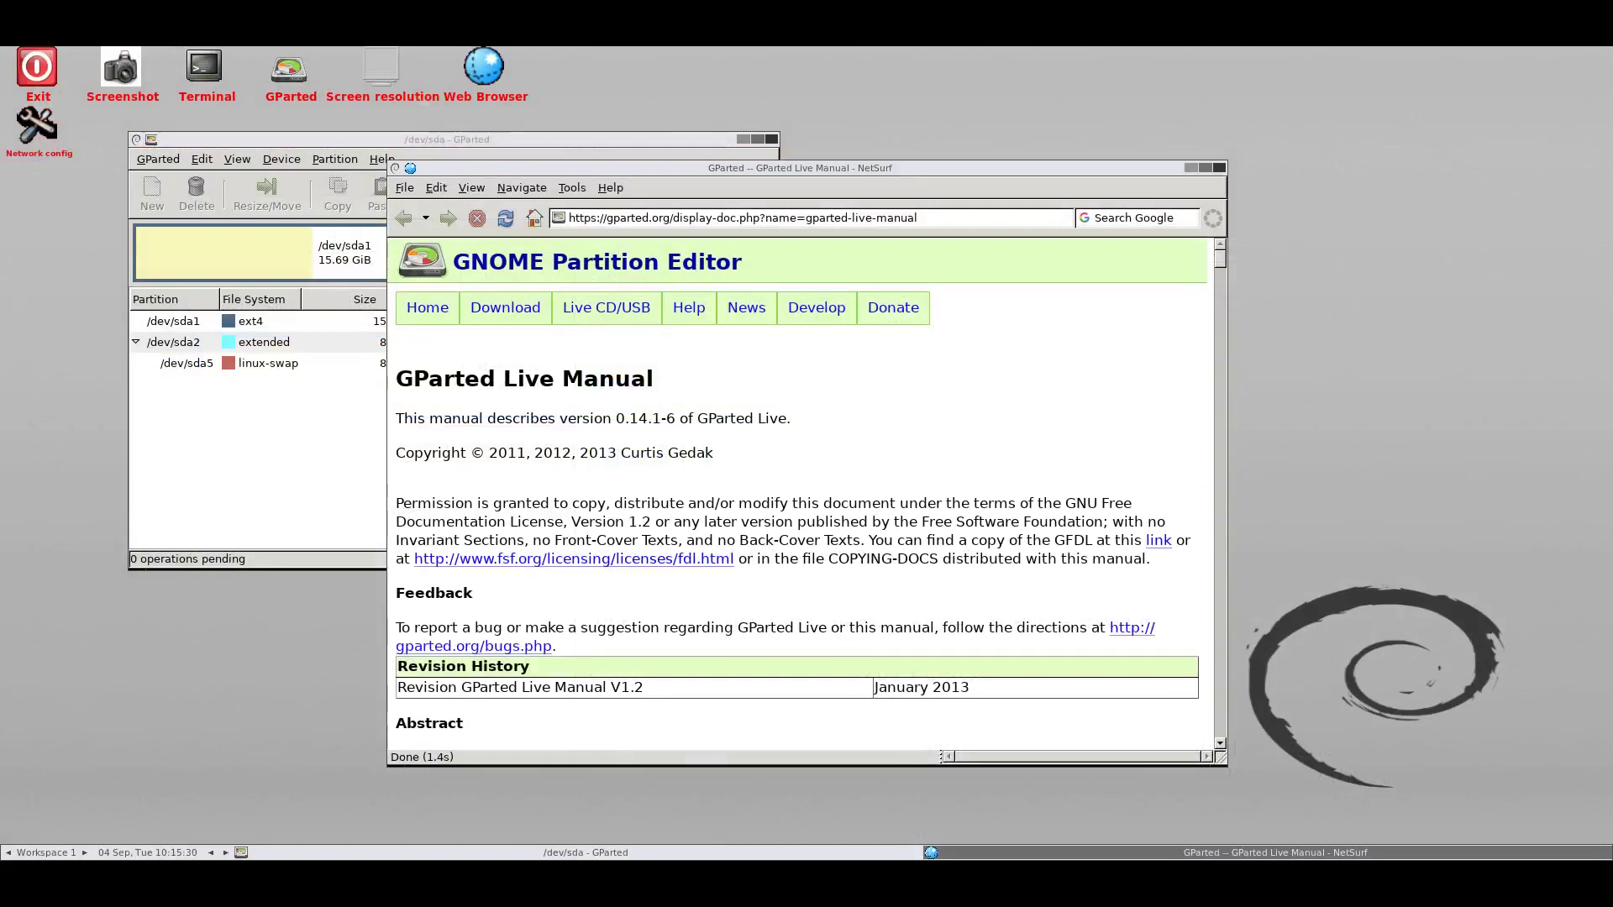
text(distrowatch.com)
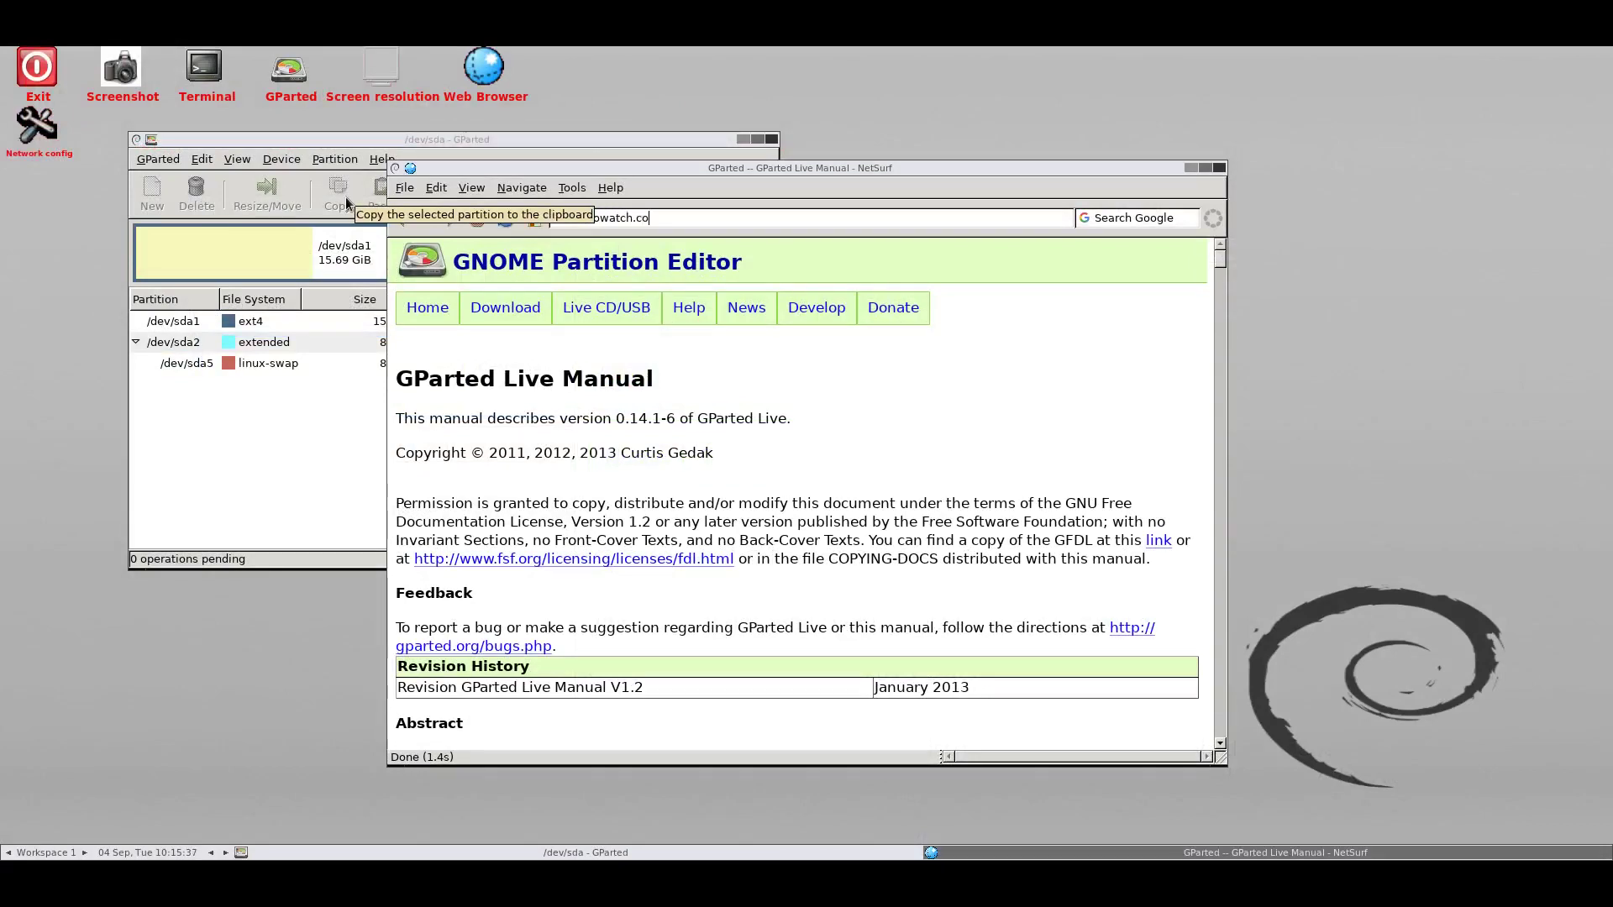
key(Return)
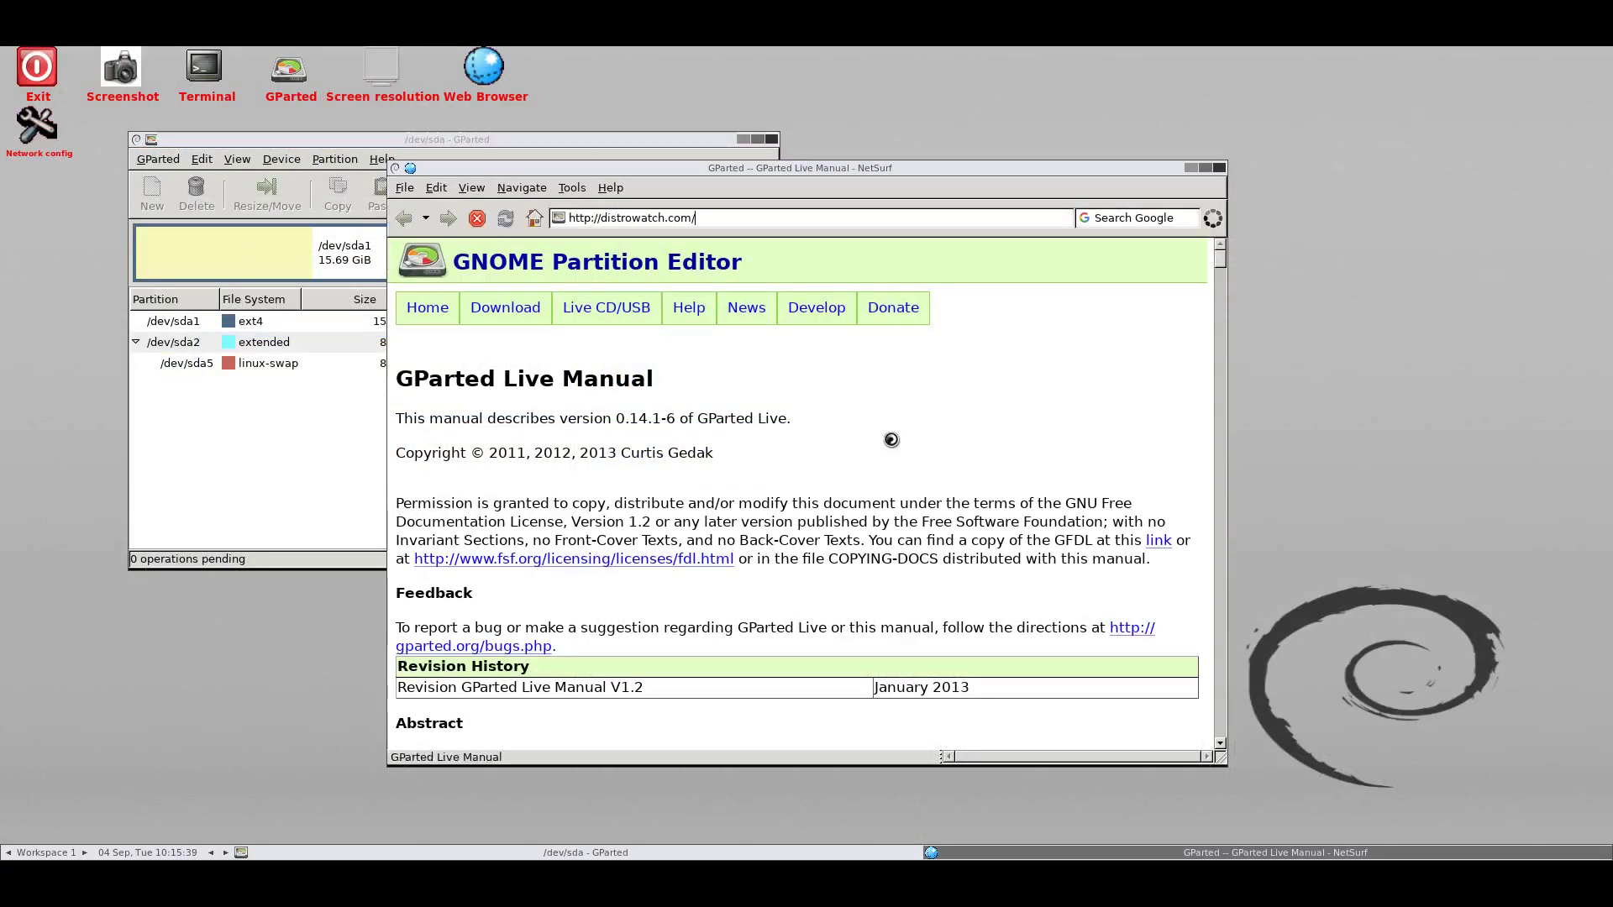
drag(511, 168, 216, 118)
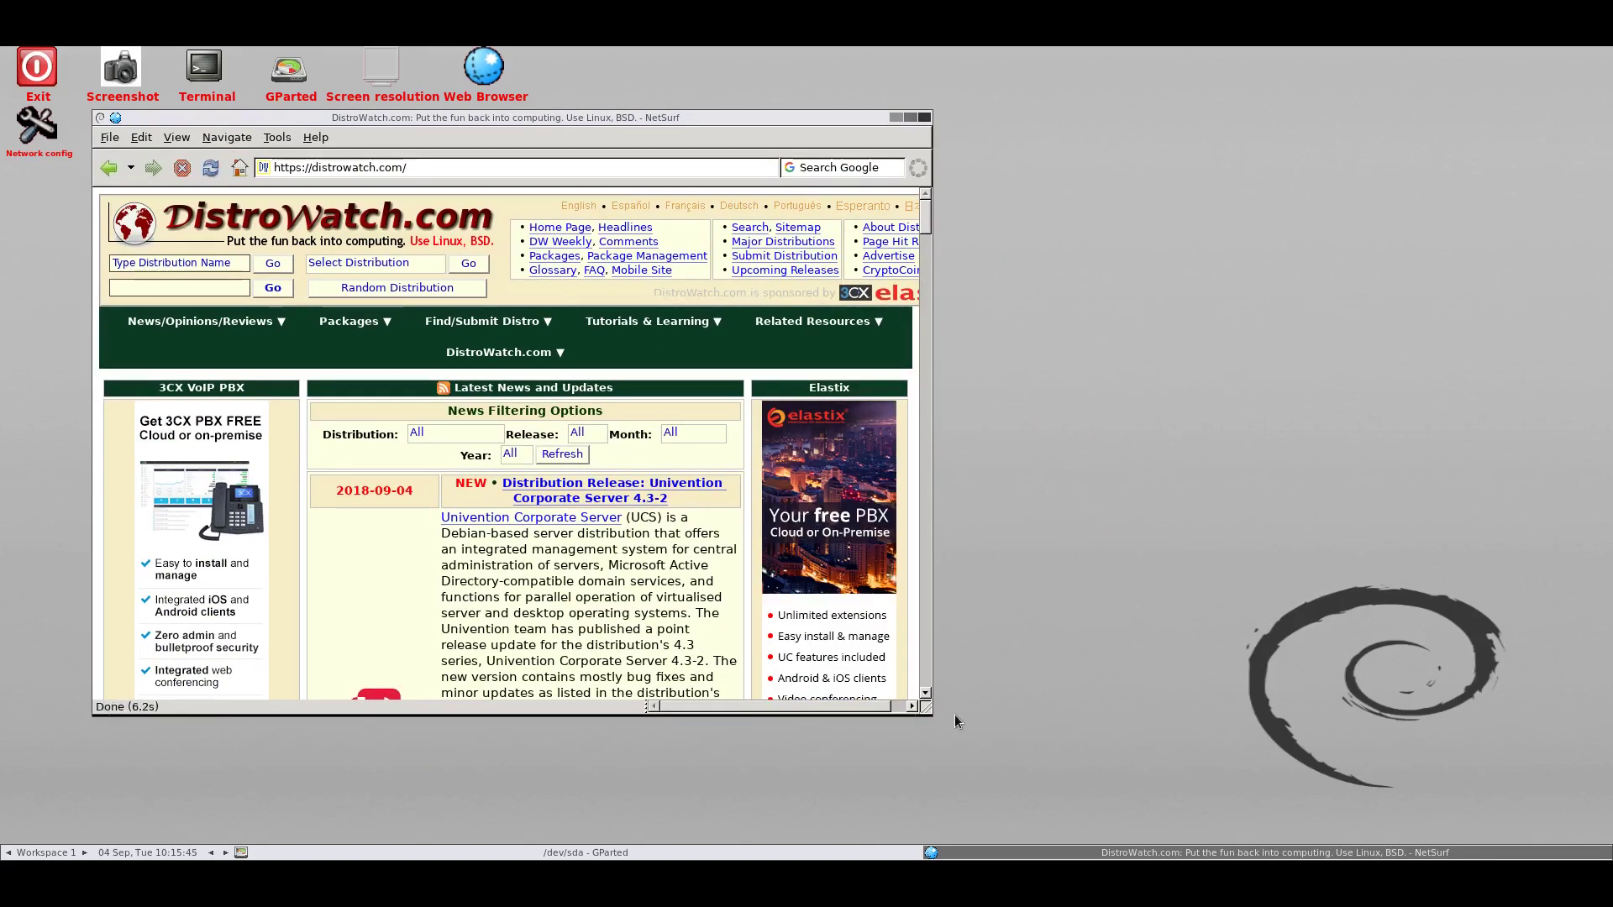
click(234, 171)
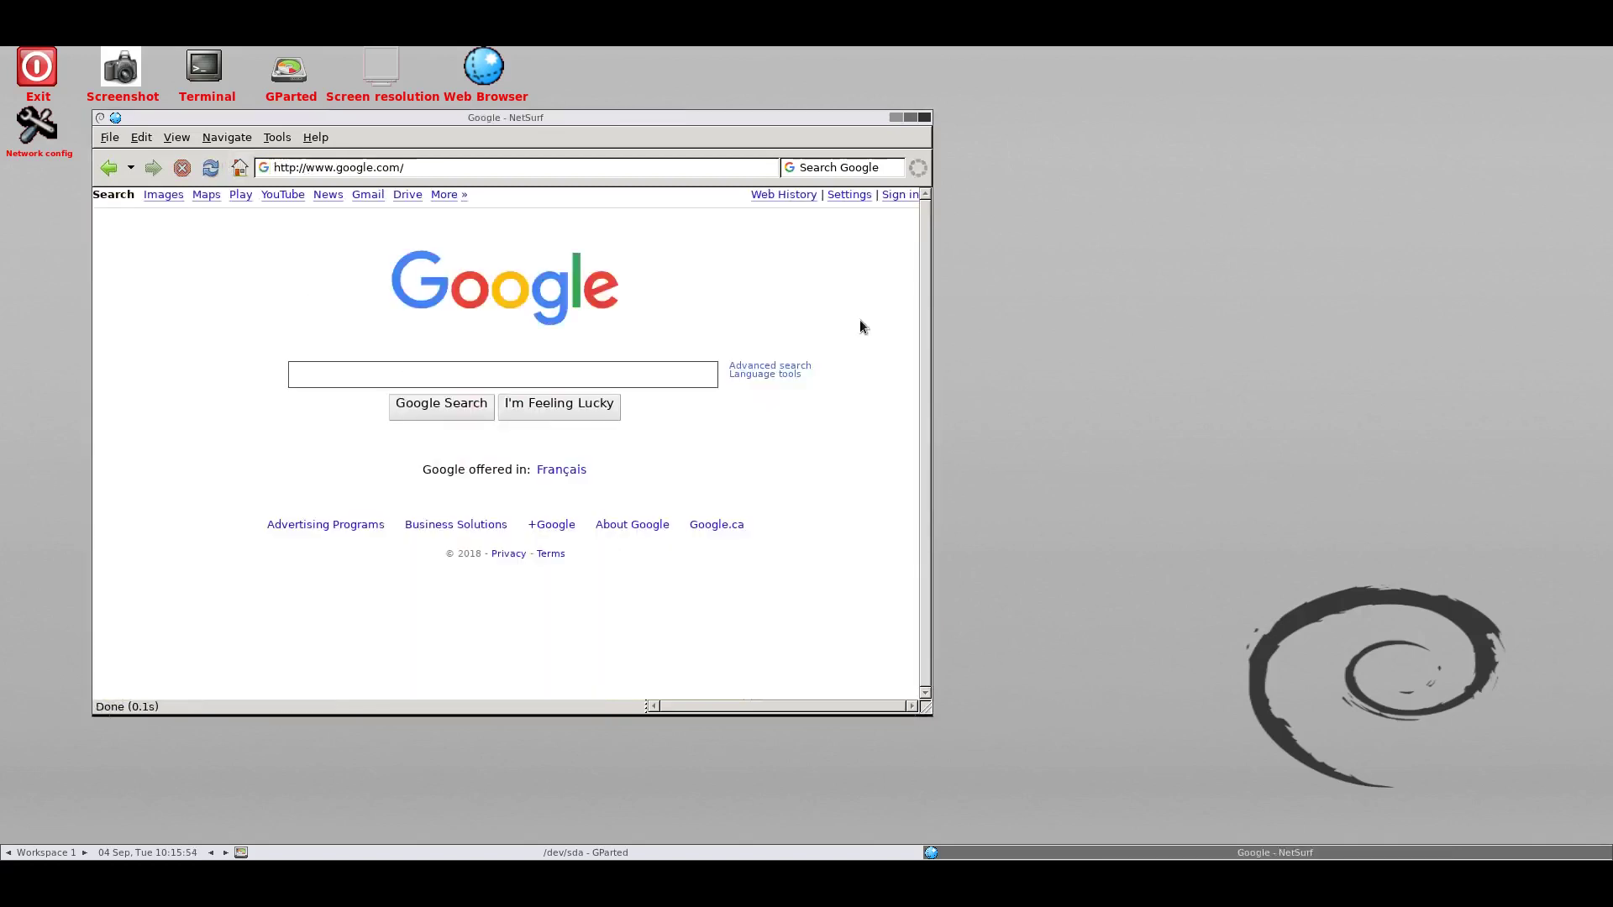
click(330, 197)
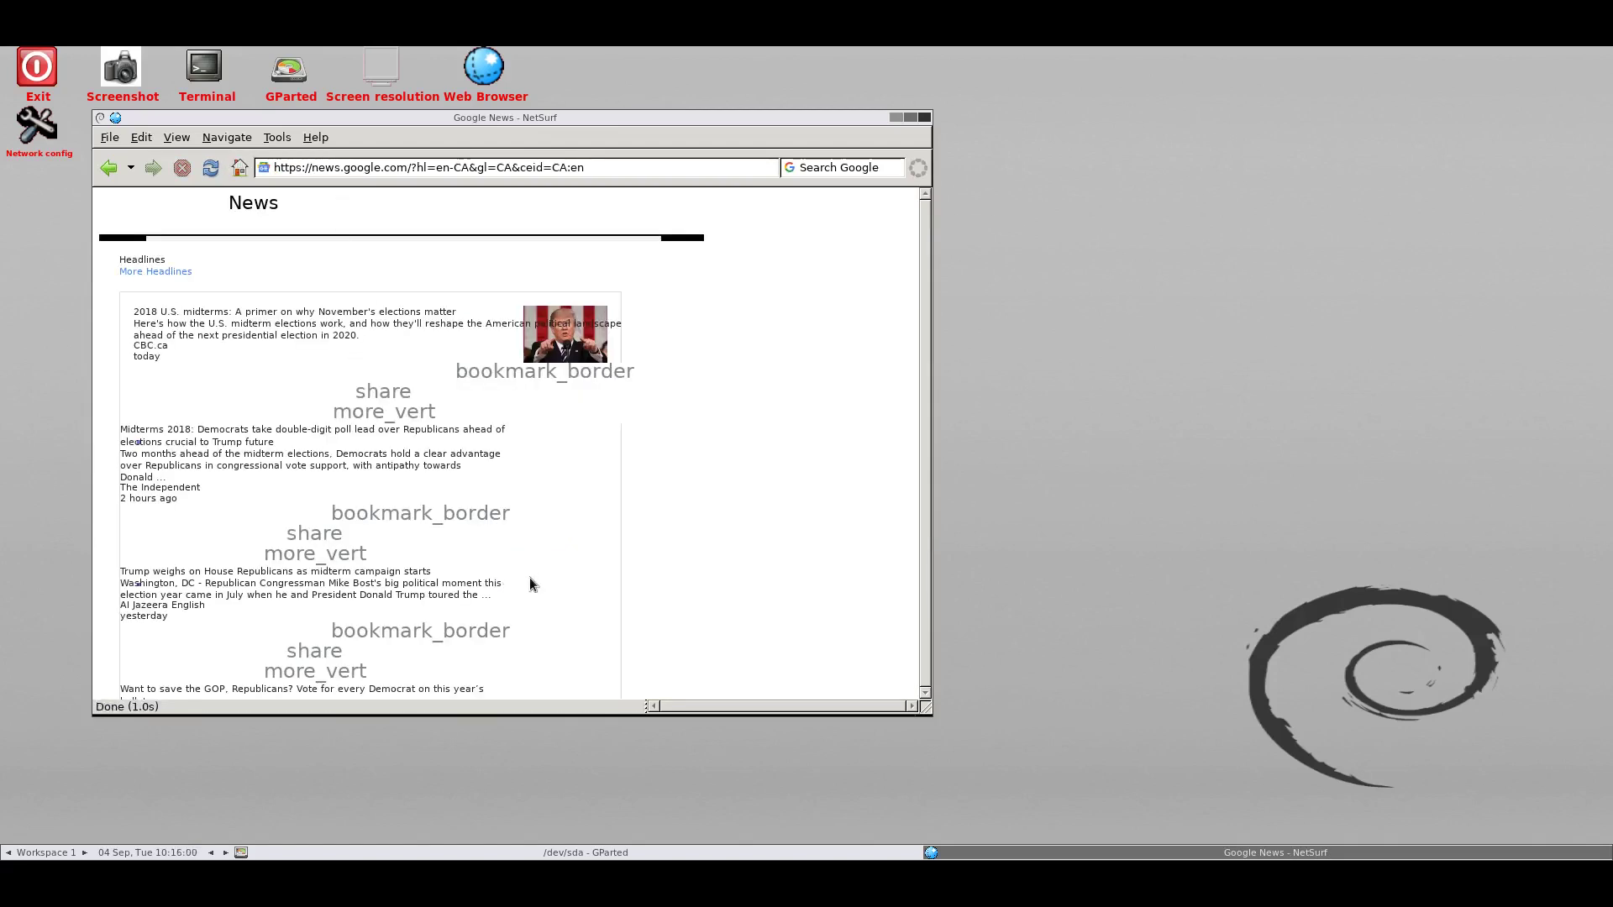
click(109, 168)
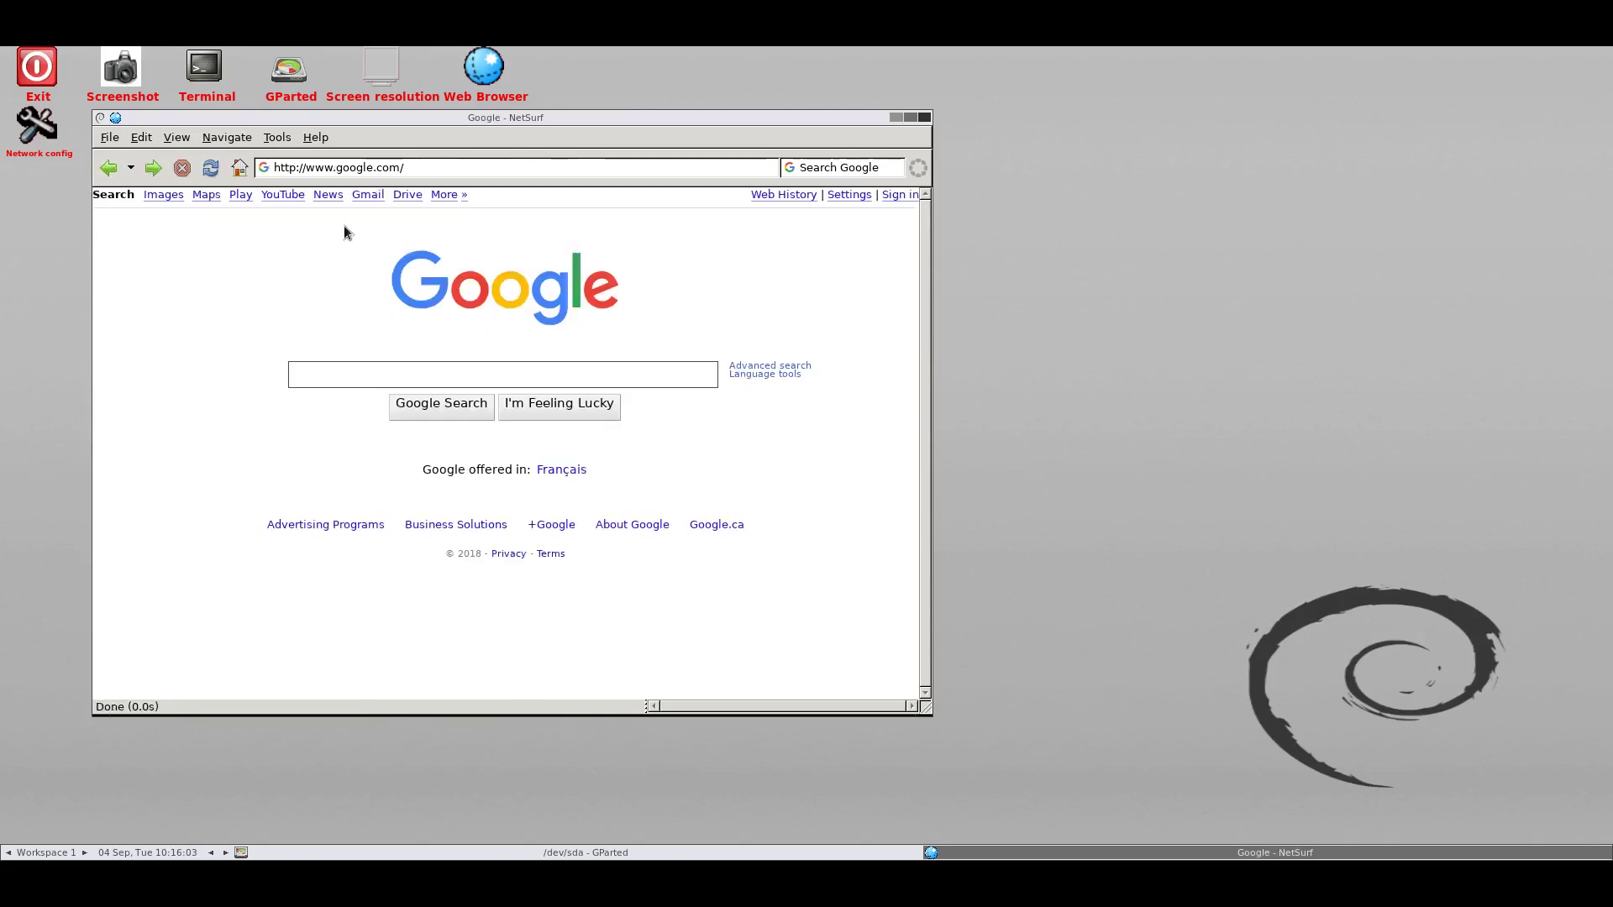
click(924, 117)
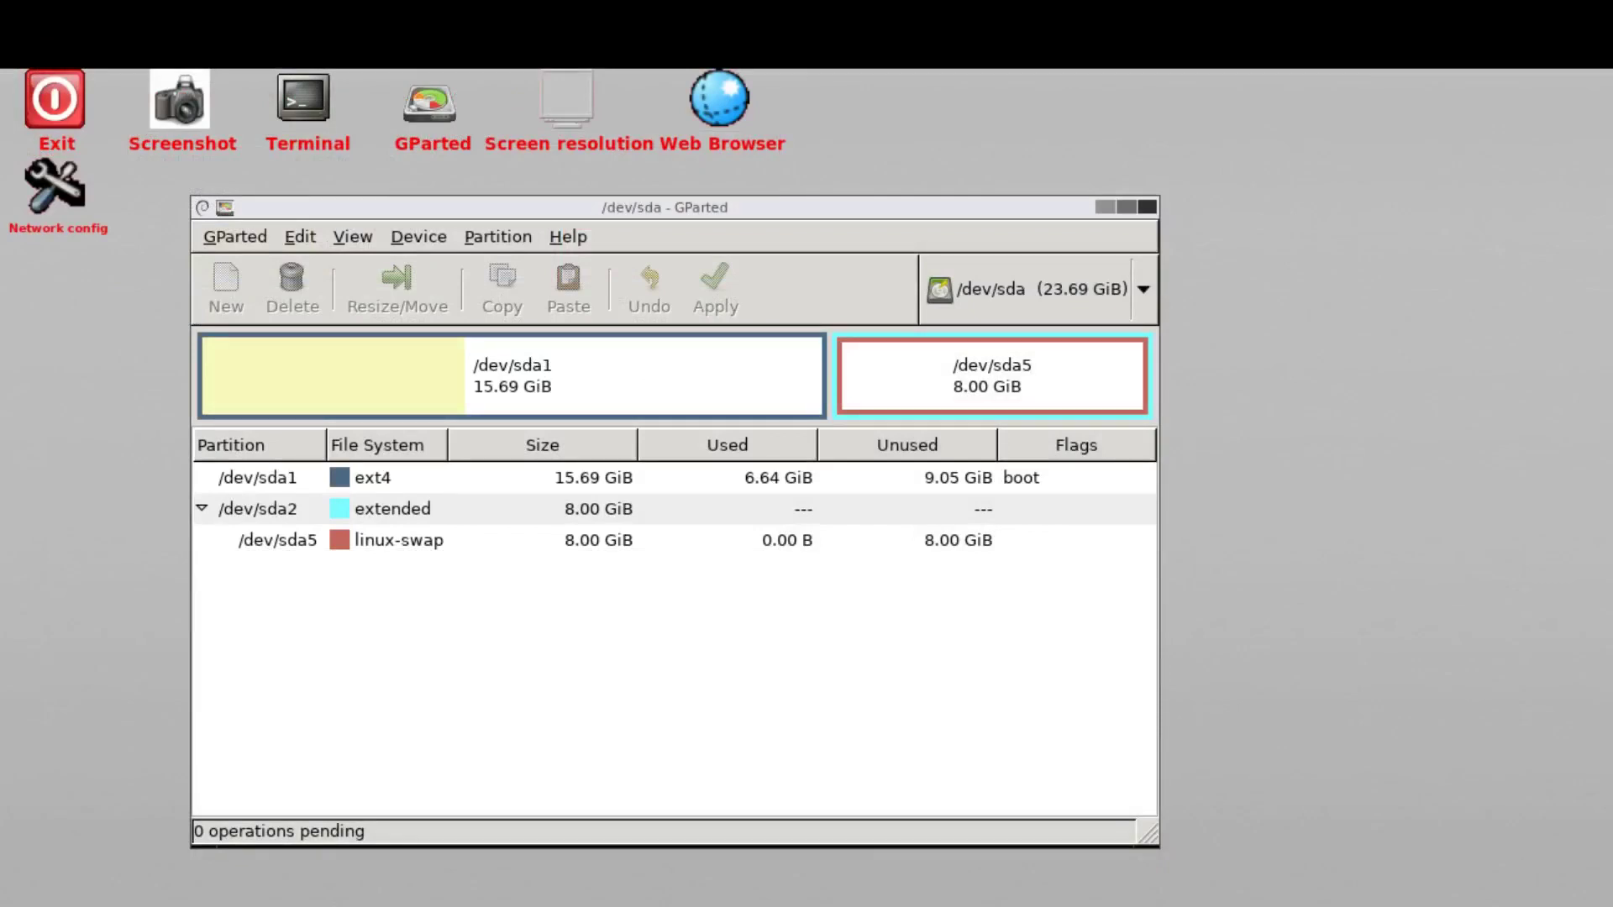
Step: Queue shrinking /dev/sda1 to about 8.88 GiB (9091 MiB) with Resize/Move
drag(795, 205, 791, 159)
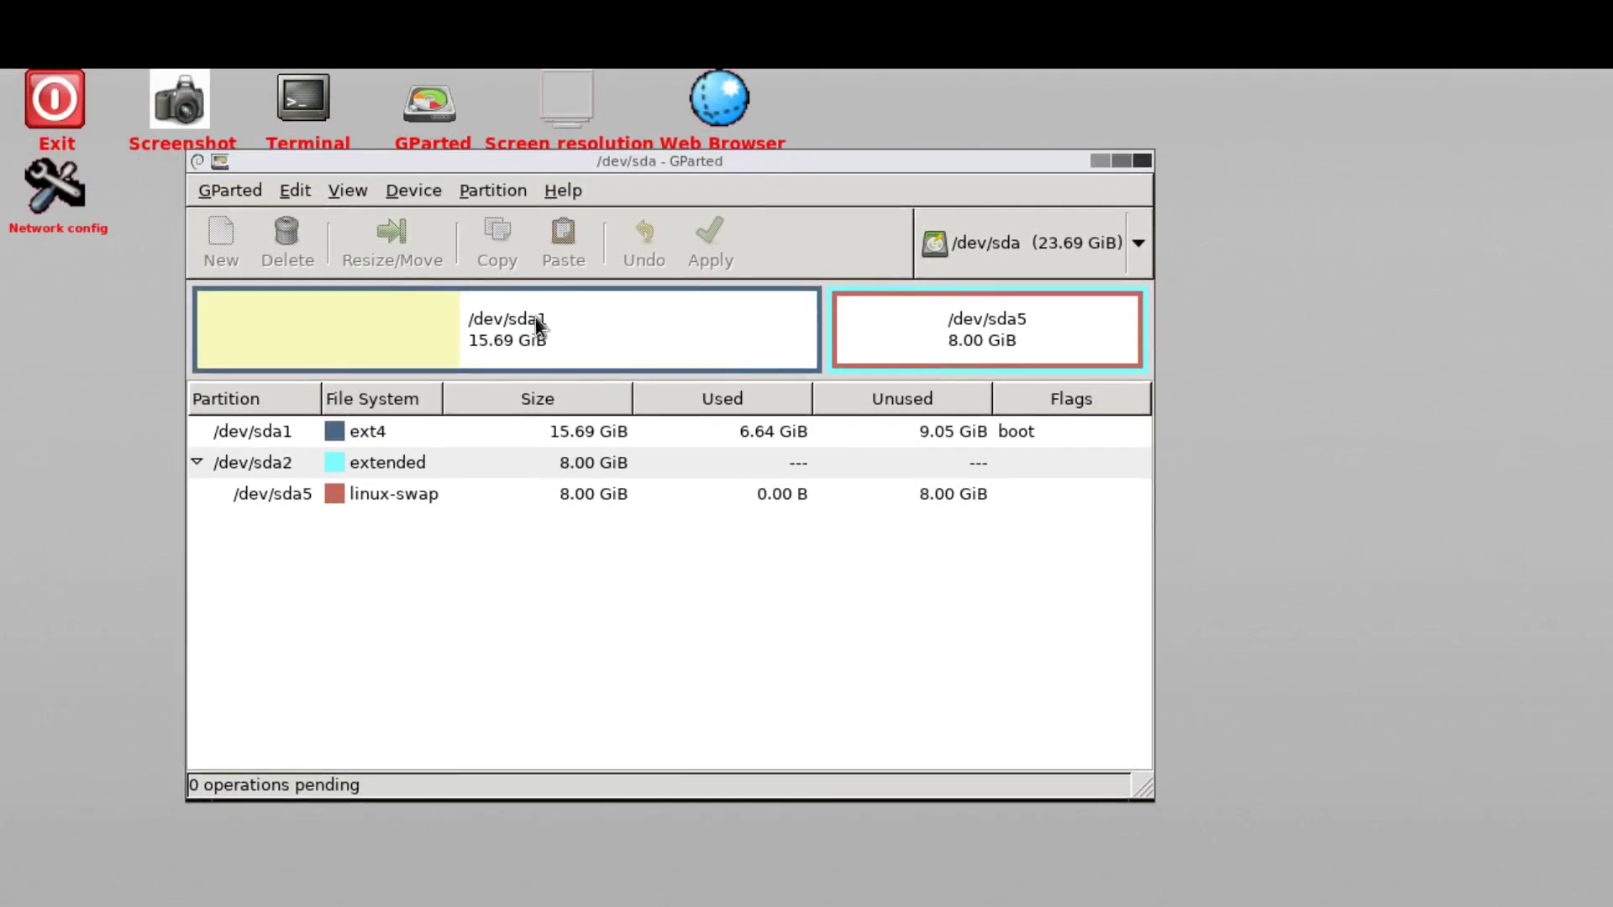
click(553, 329)
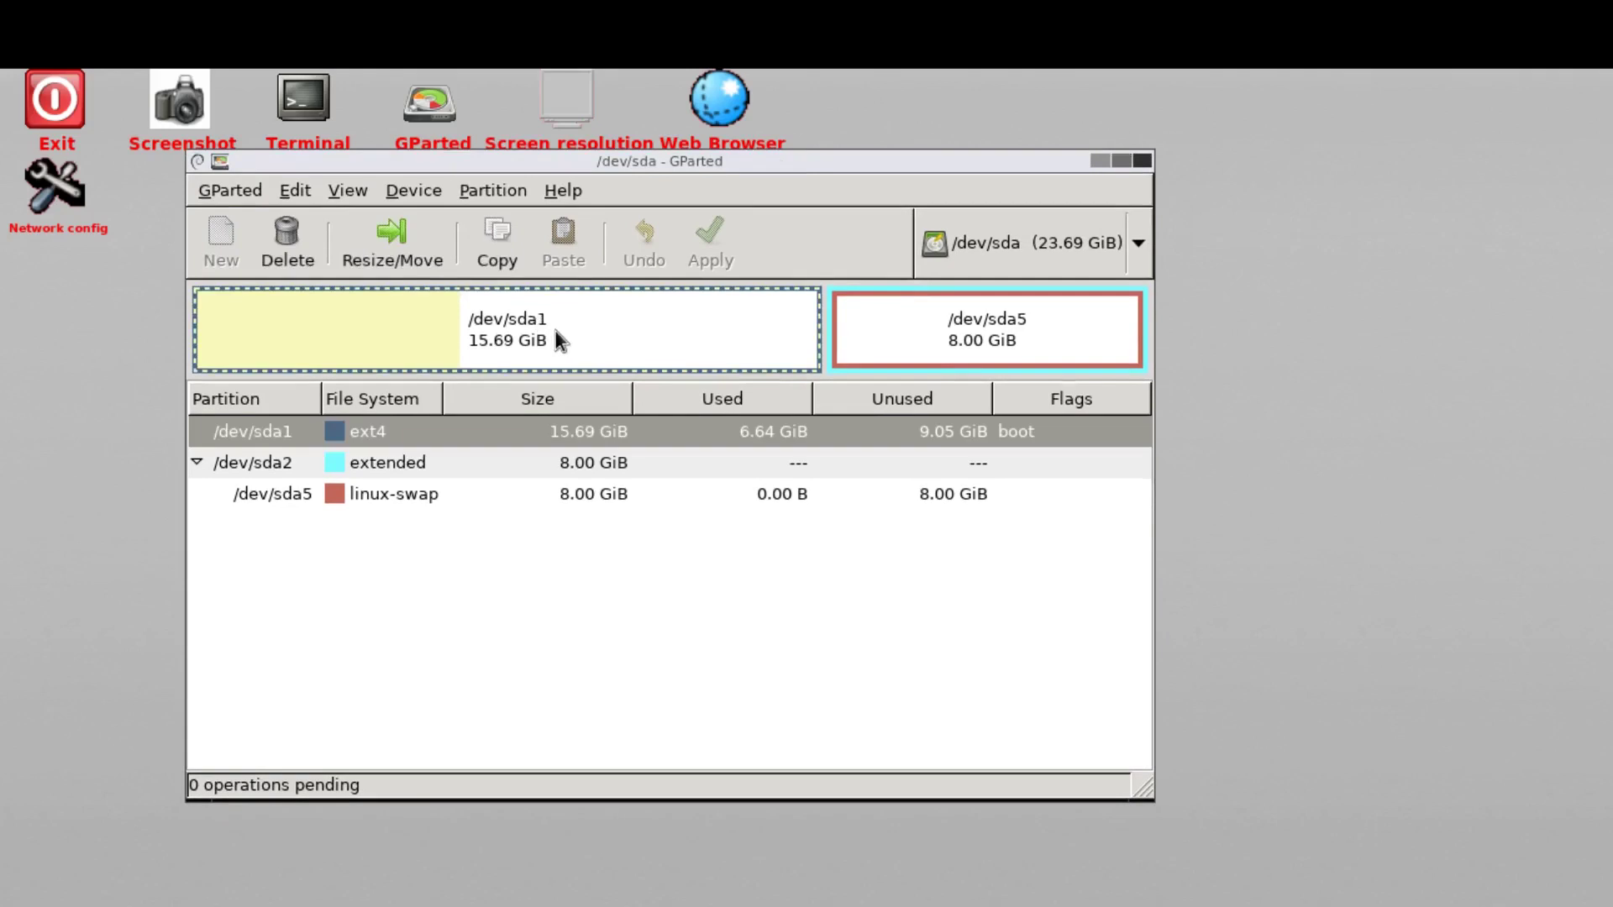
click(1023, 336)
right_click(482, 338)
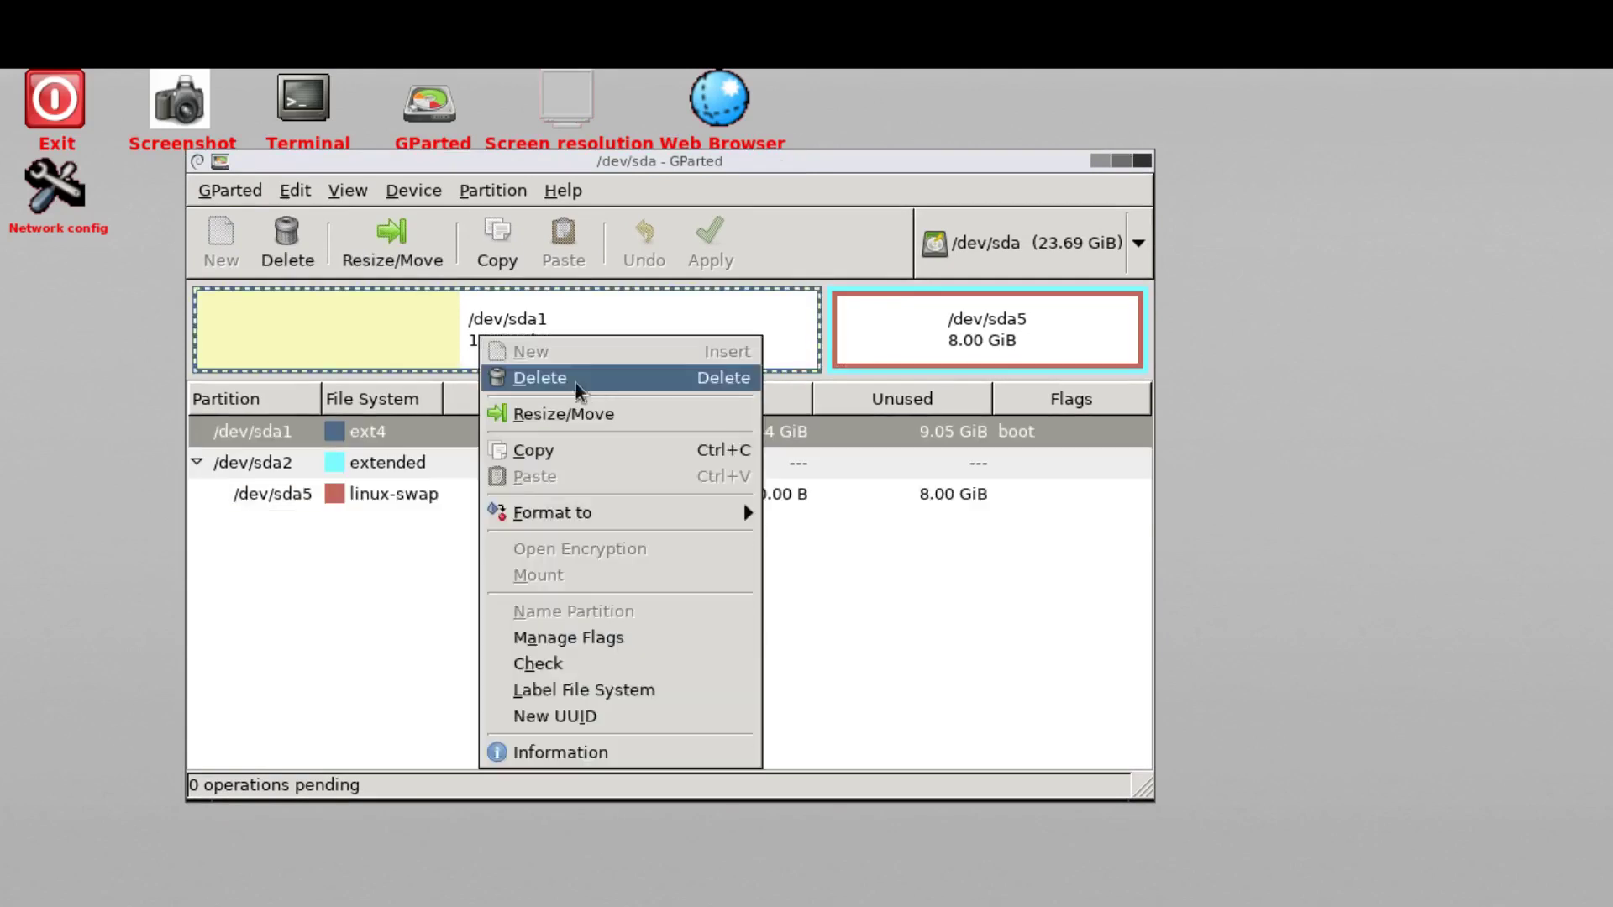
click(595, 420)
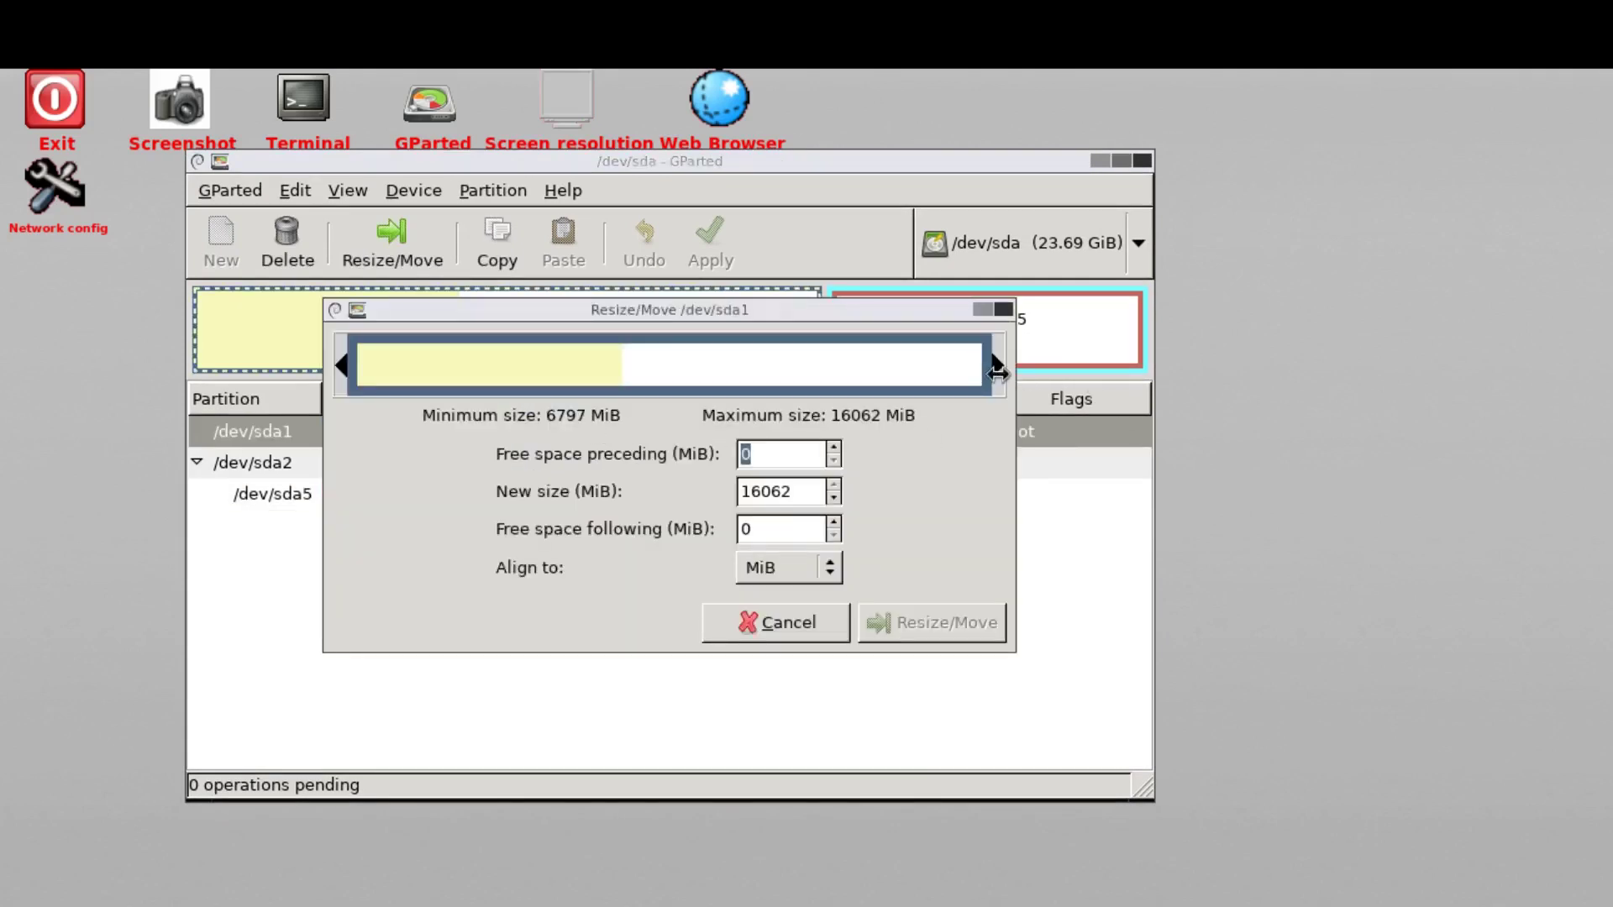
drag(998, 372, 712, 374)
click(929, 625)
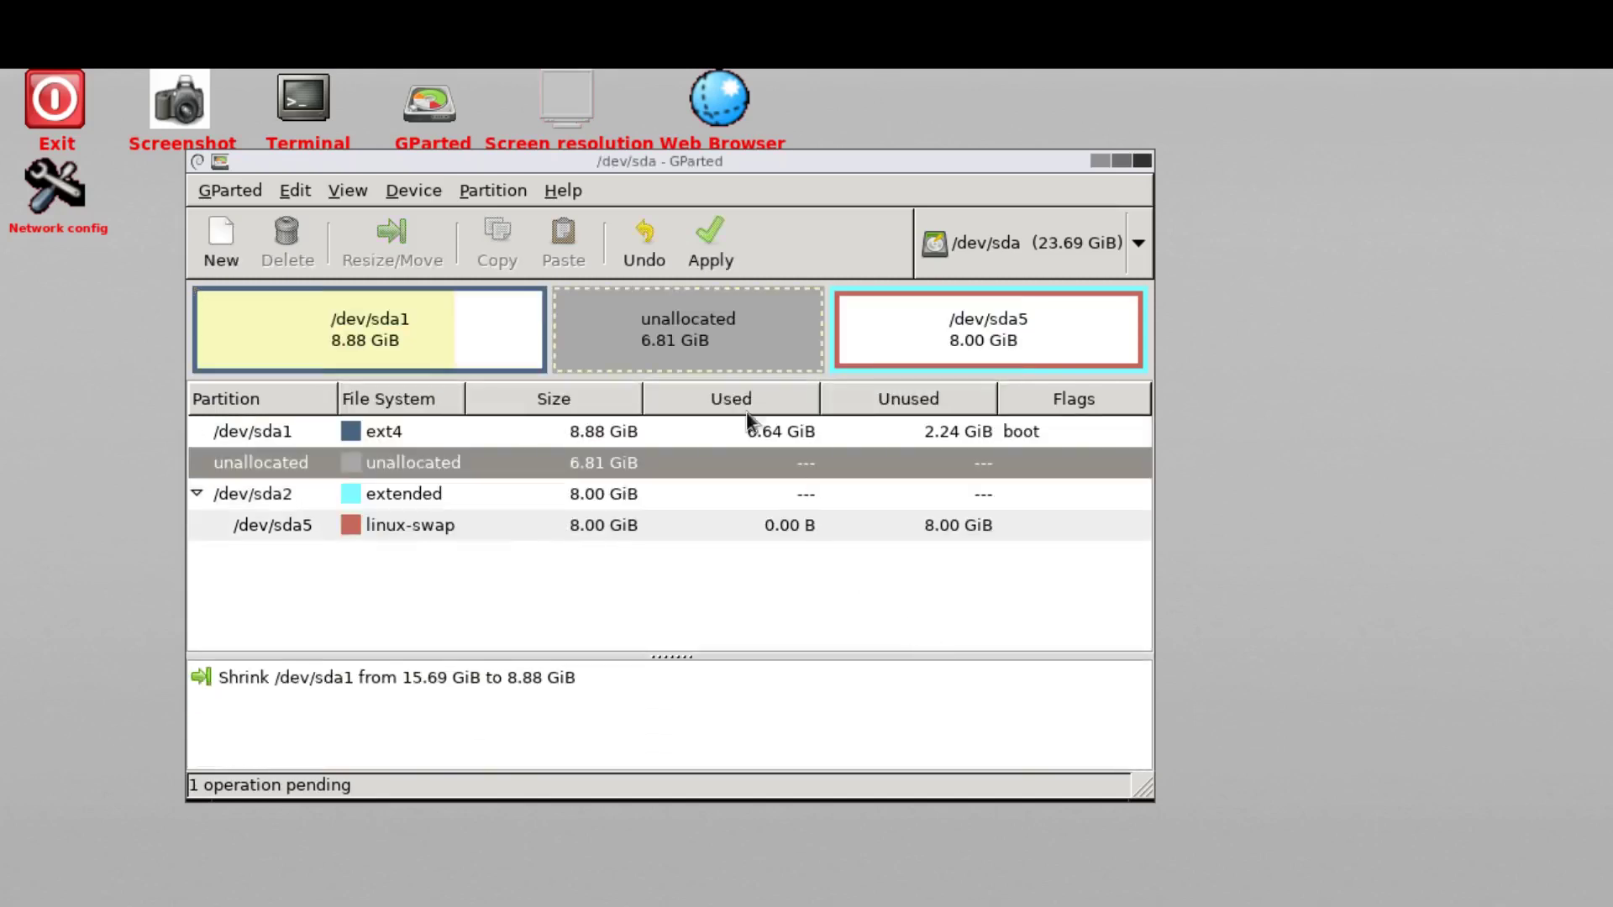
Step: Queue a new 6.81 GiB ext4 partition labelled 'New' in the unallocated space, then start applying
right_click(652, 323)
click(687, 339)
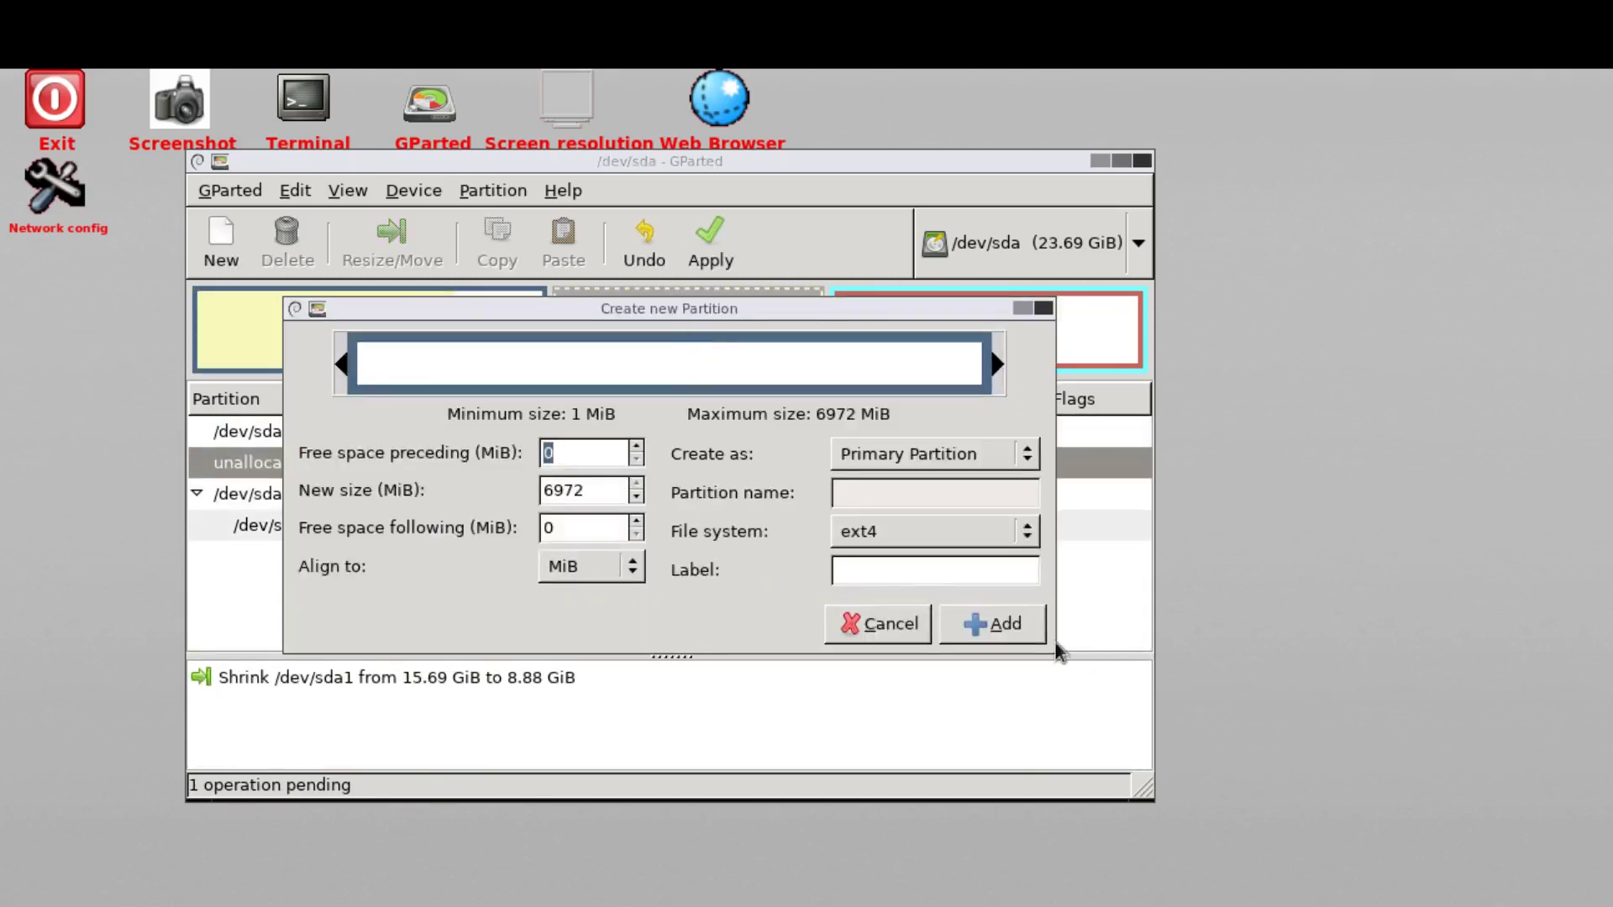
click(861, 568)
text(New)
click(998, 630)
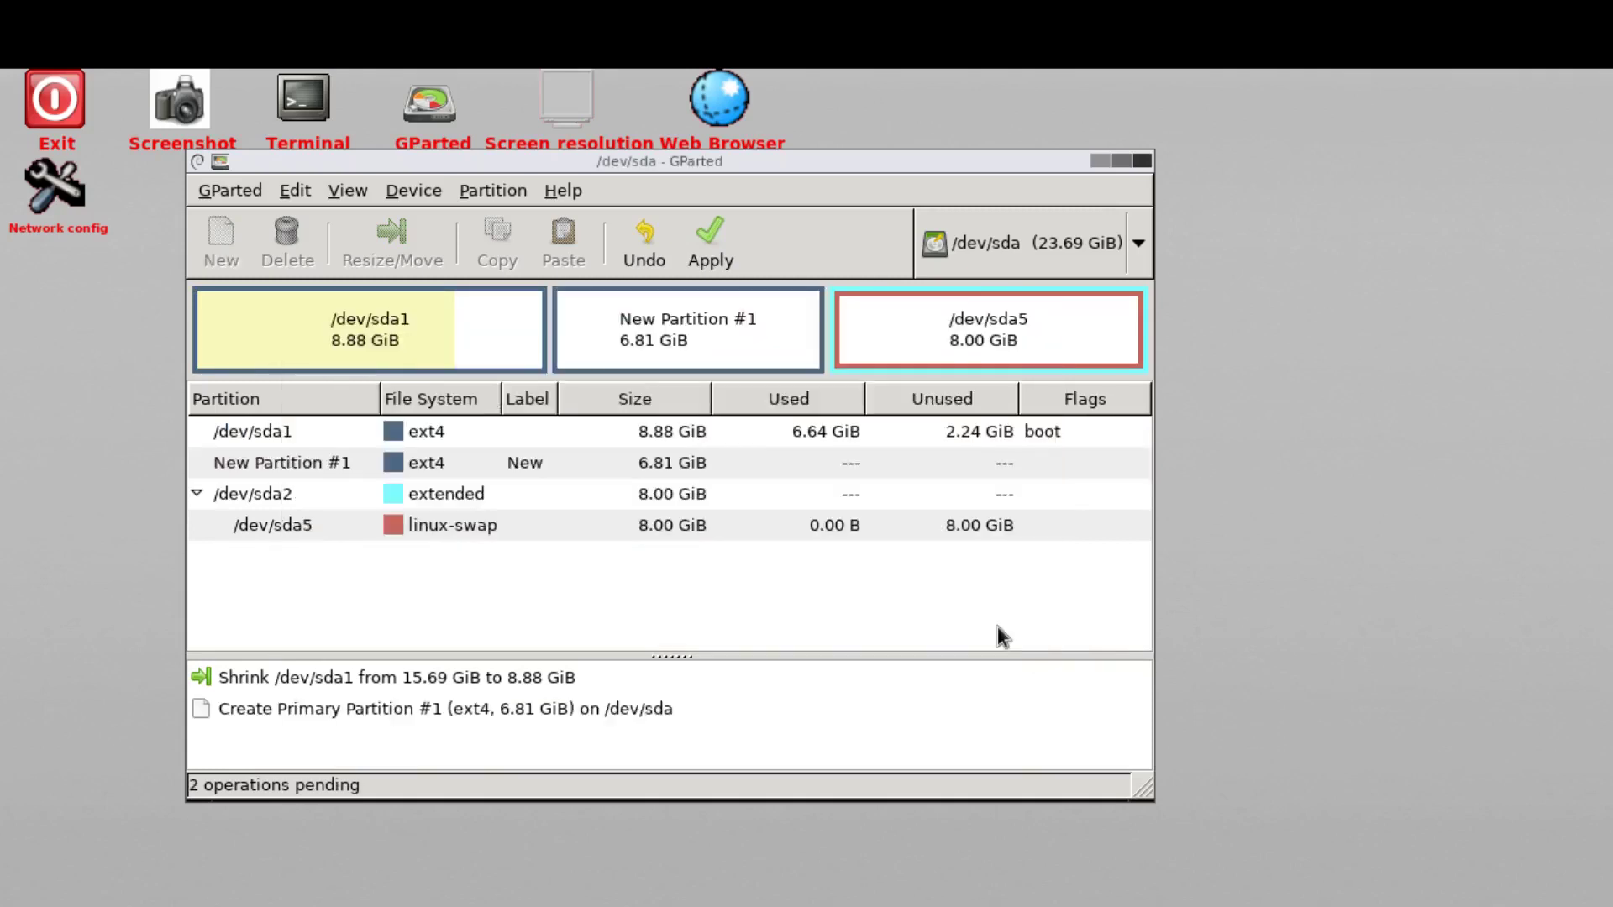
click(694, 241)
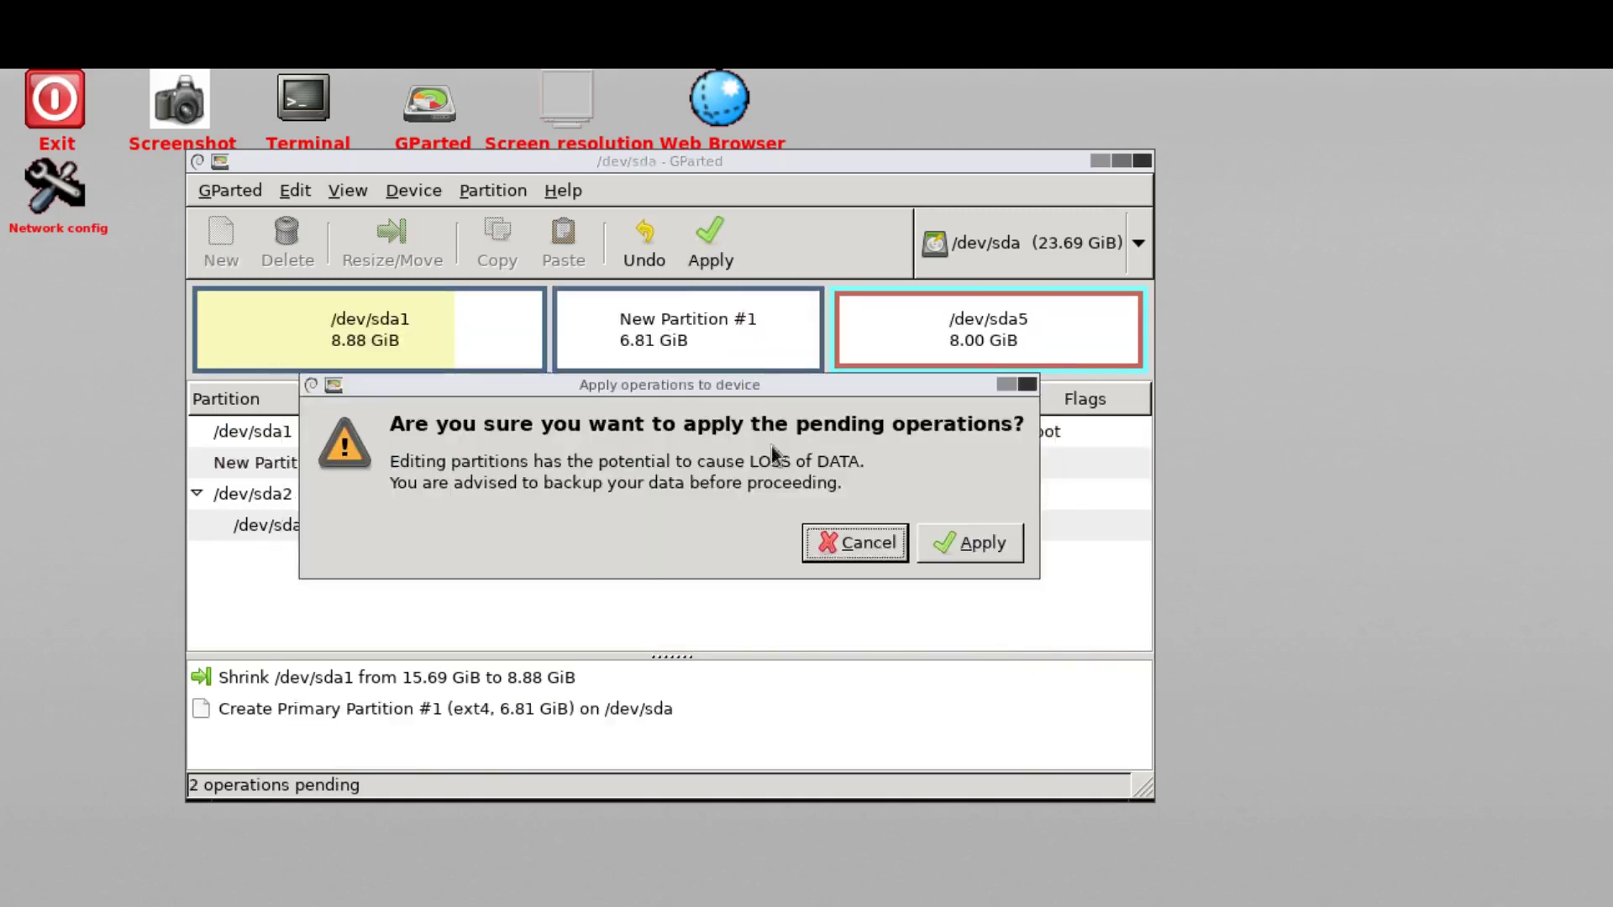
Step: Confirm applying the shrink and create operations, close the summary, and select the new /dev/sda3
click(974, 556)
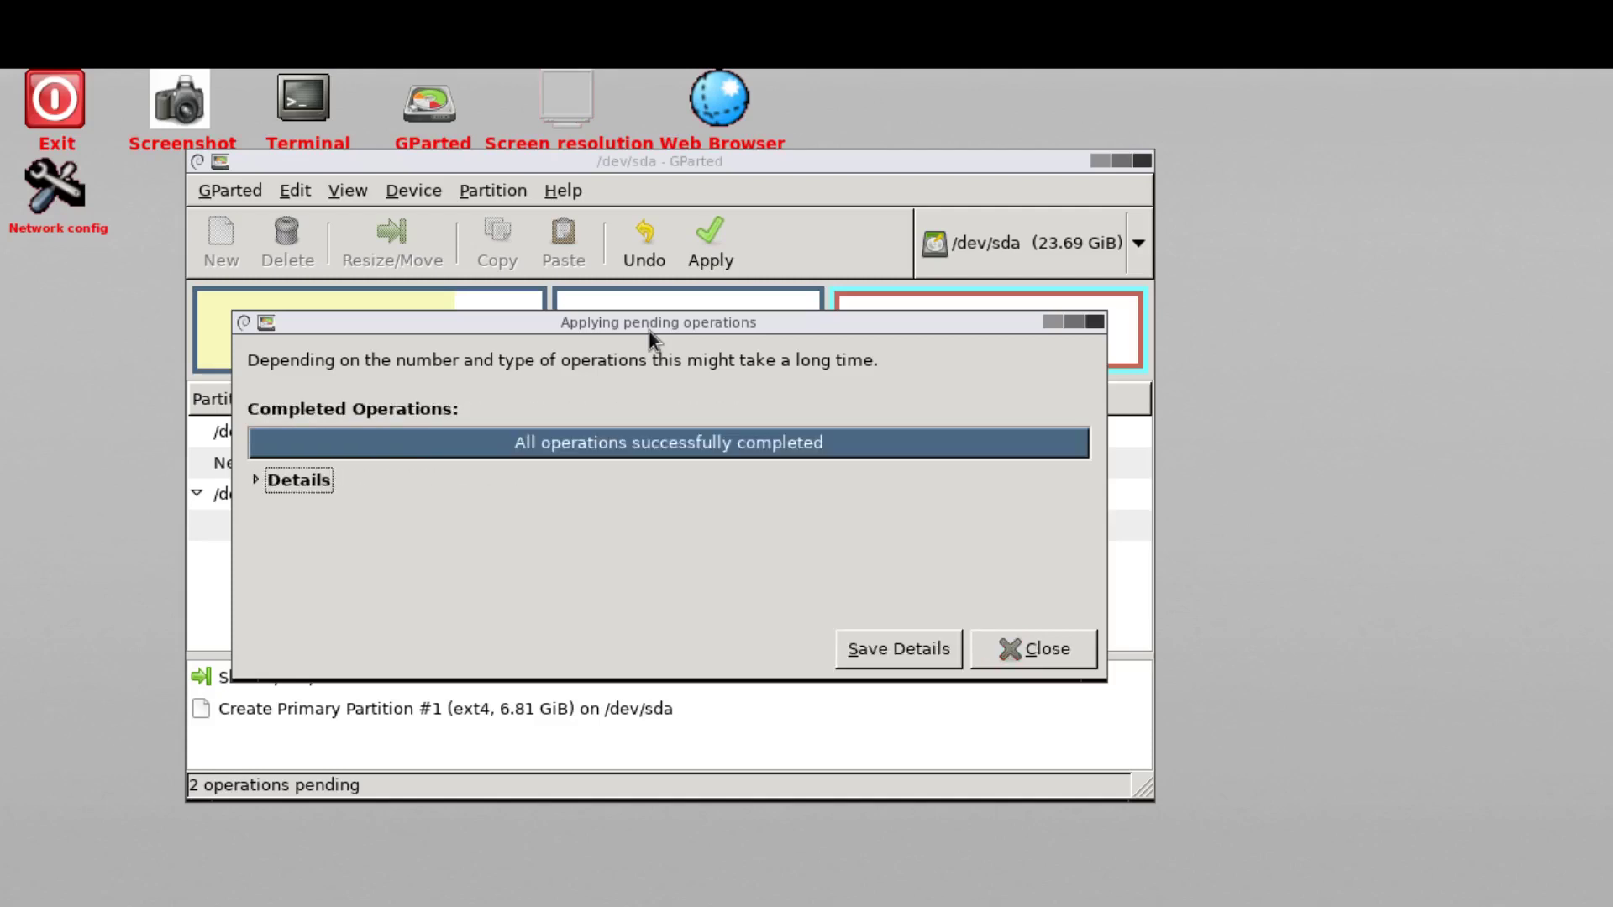
click(1025, 651)
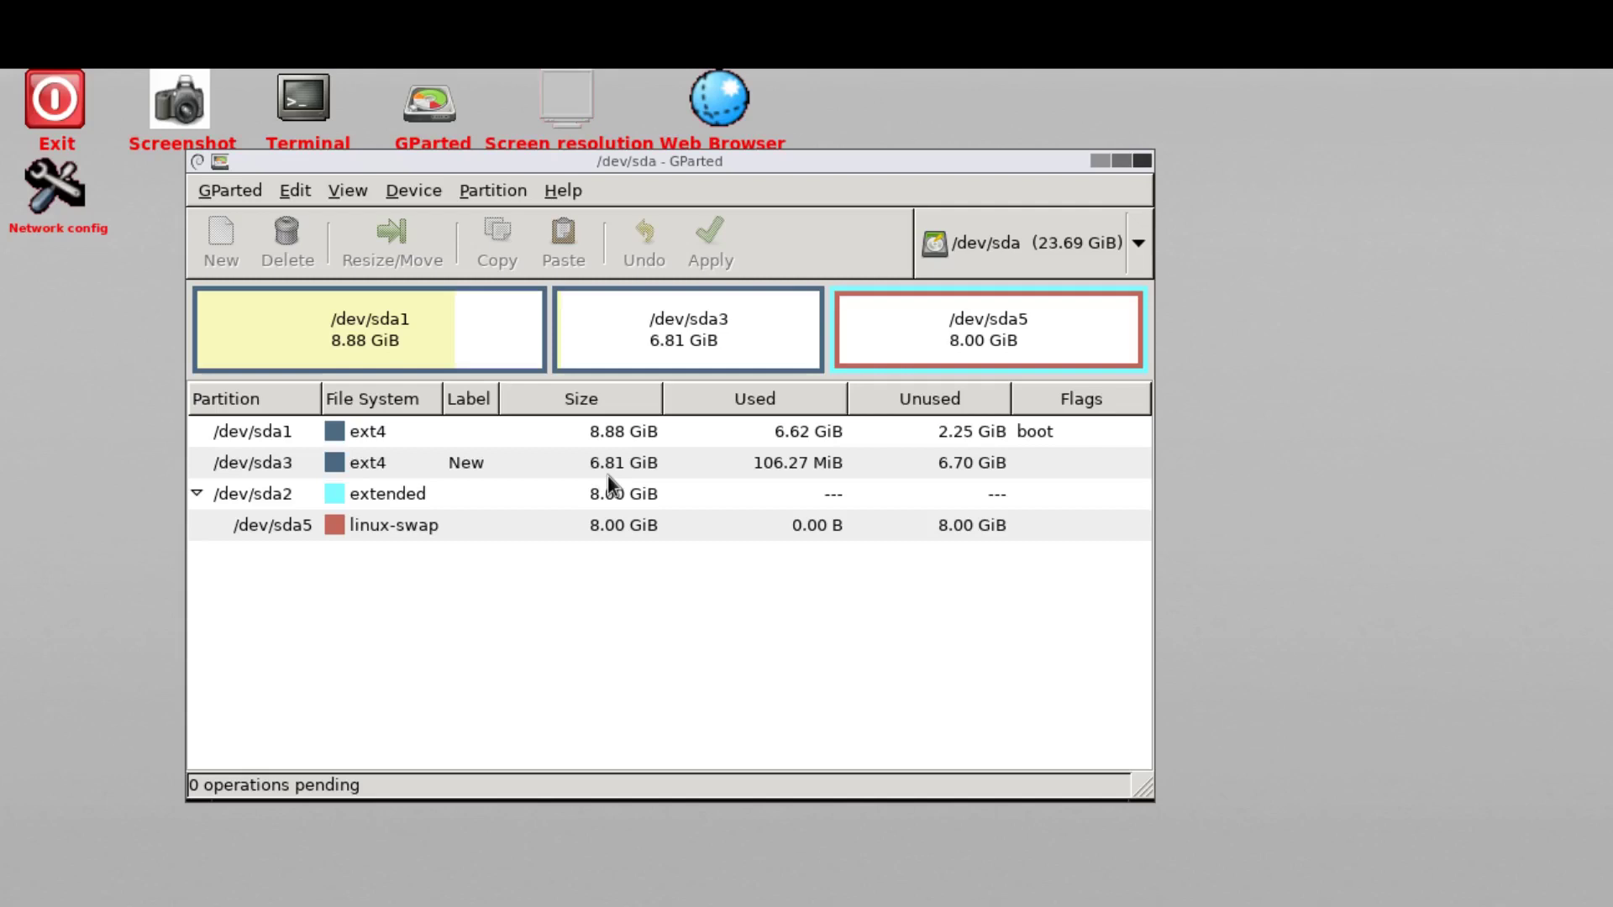
click(556, 312)
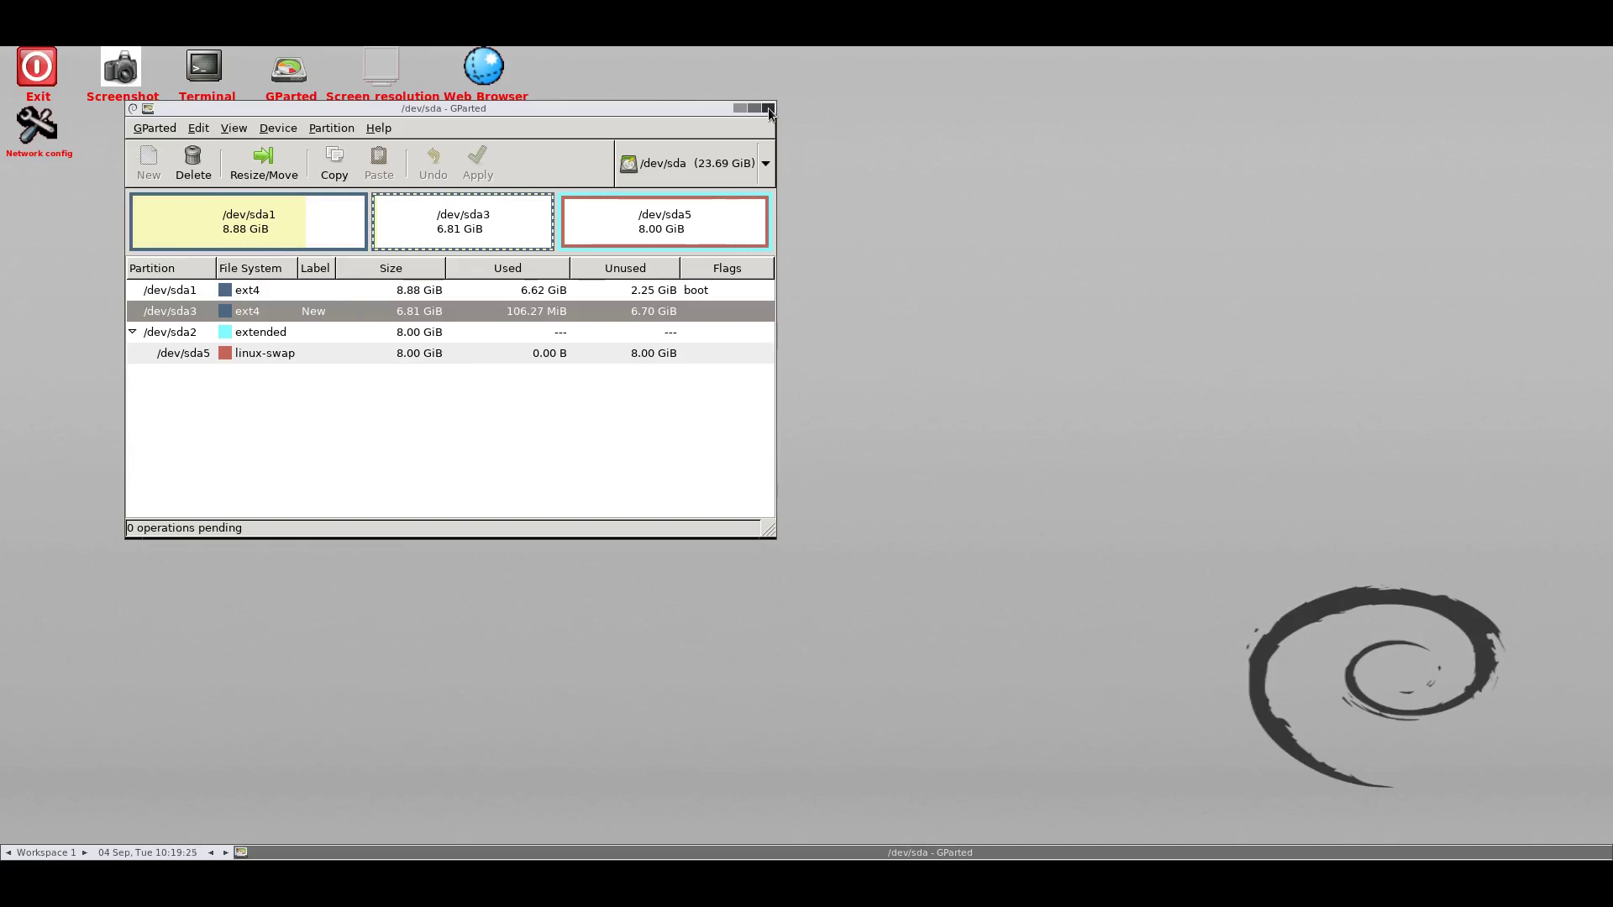
Step: Quit GParted and bring up the options for ending the GParted Live session
click(769, 109)
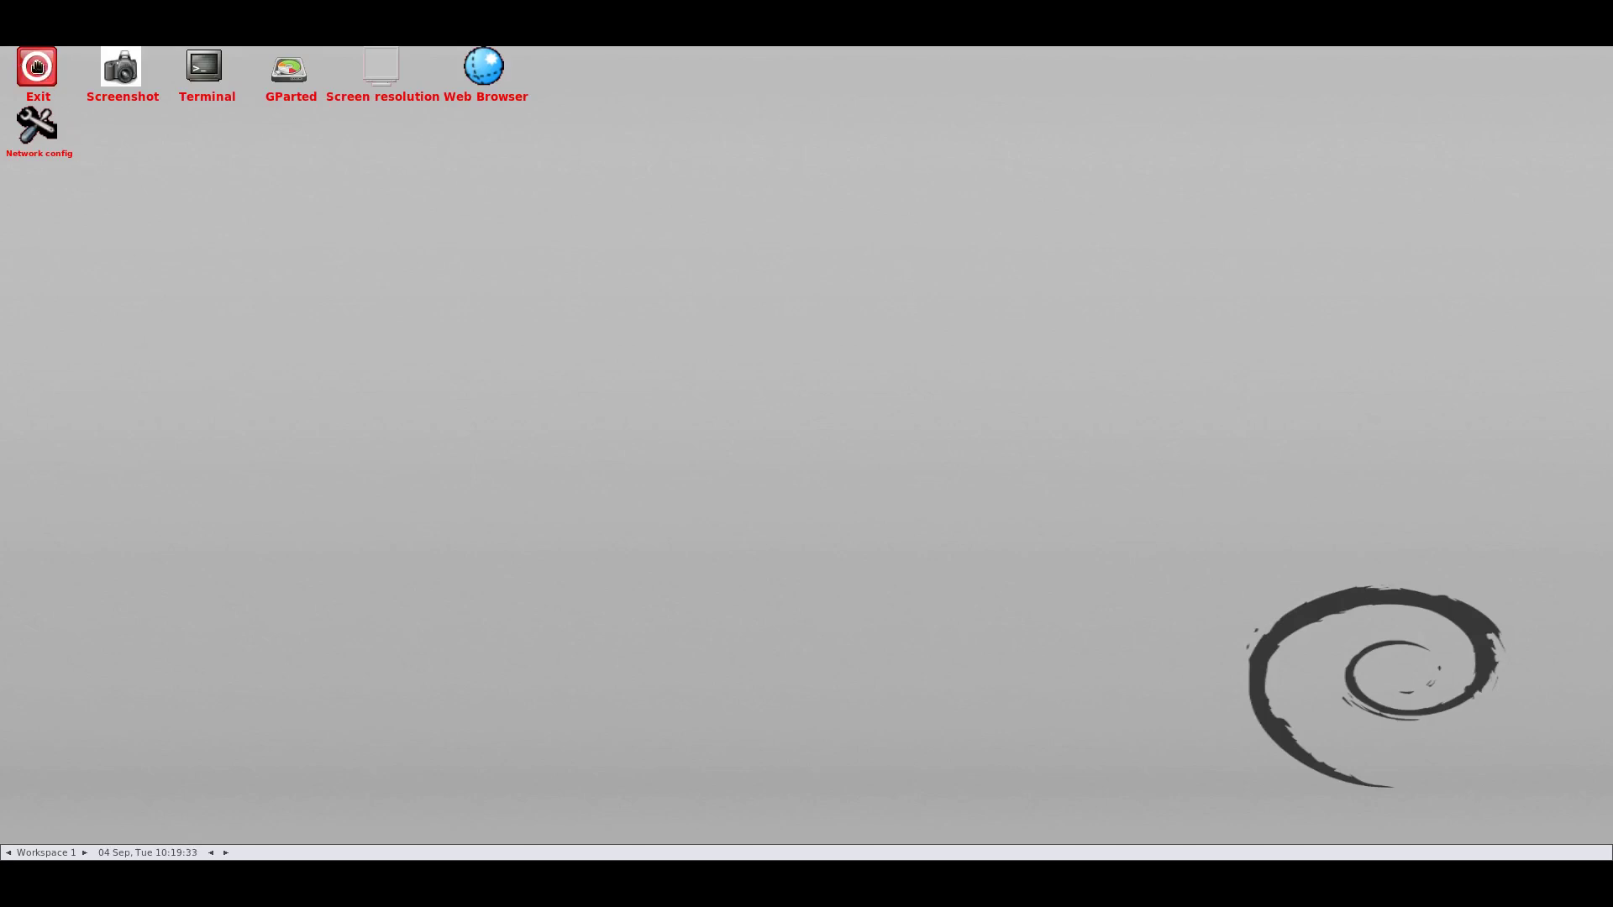
double_click(37, 67)
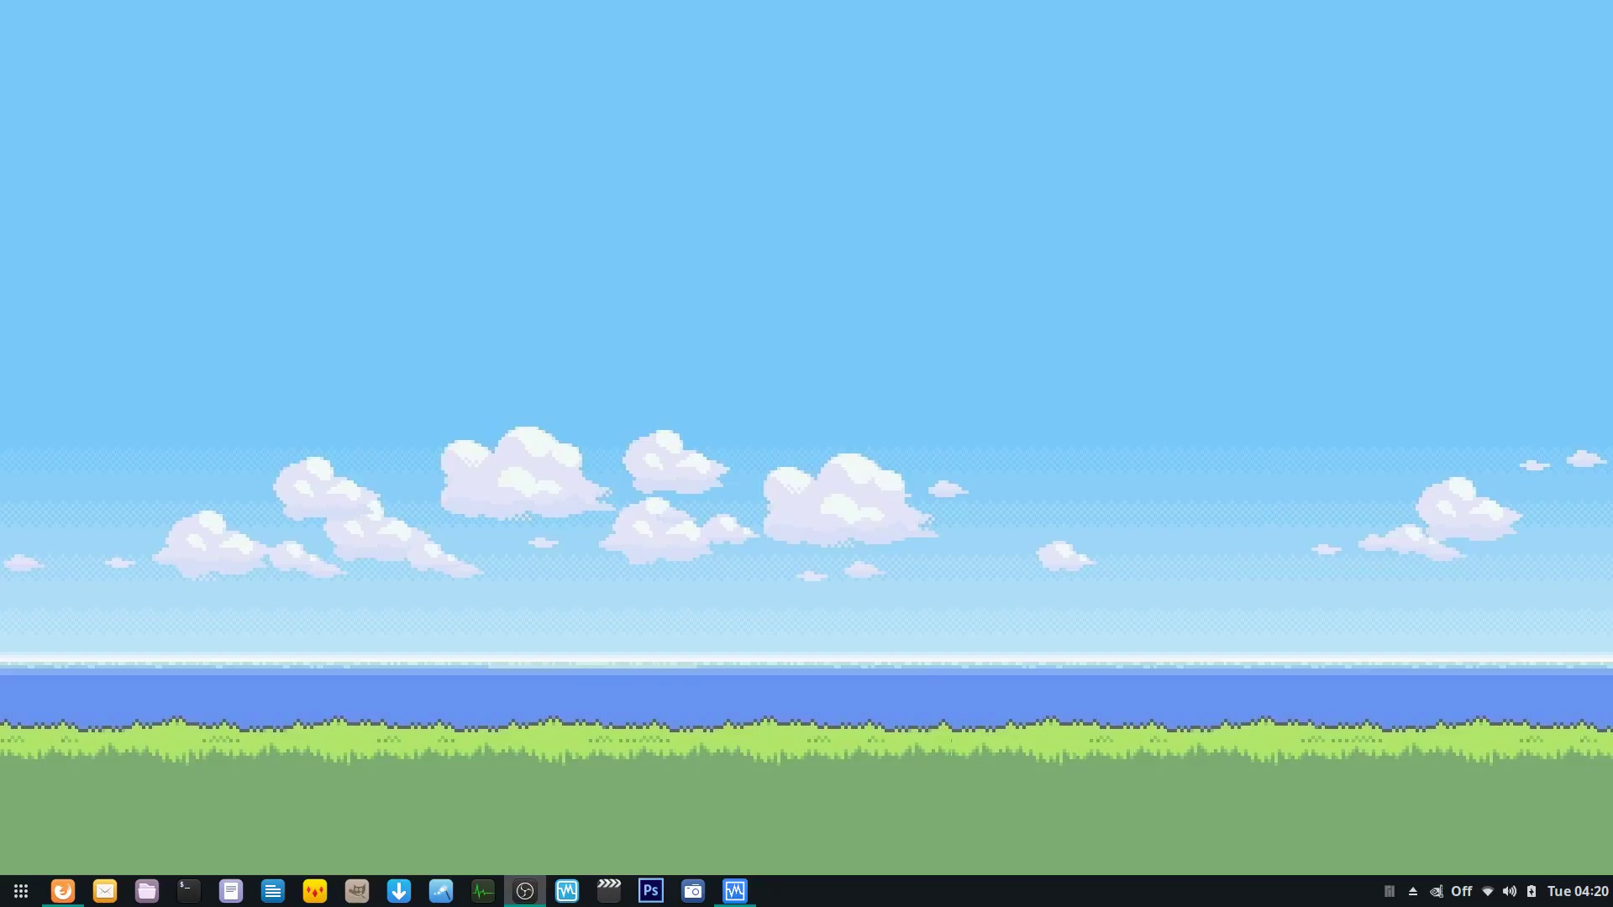